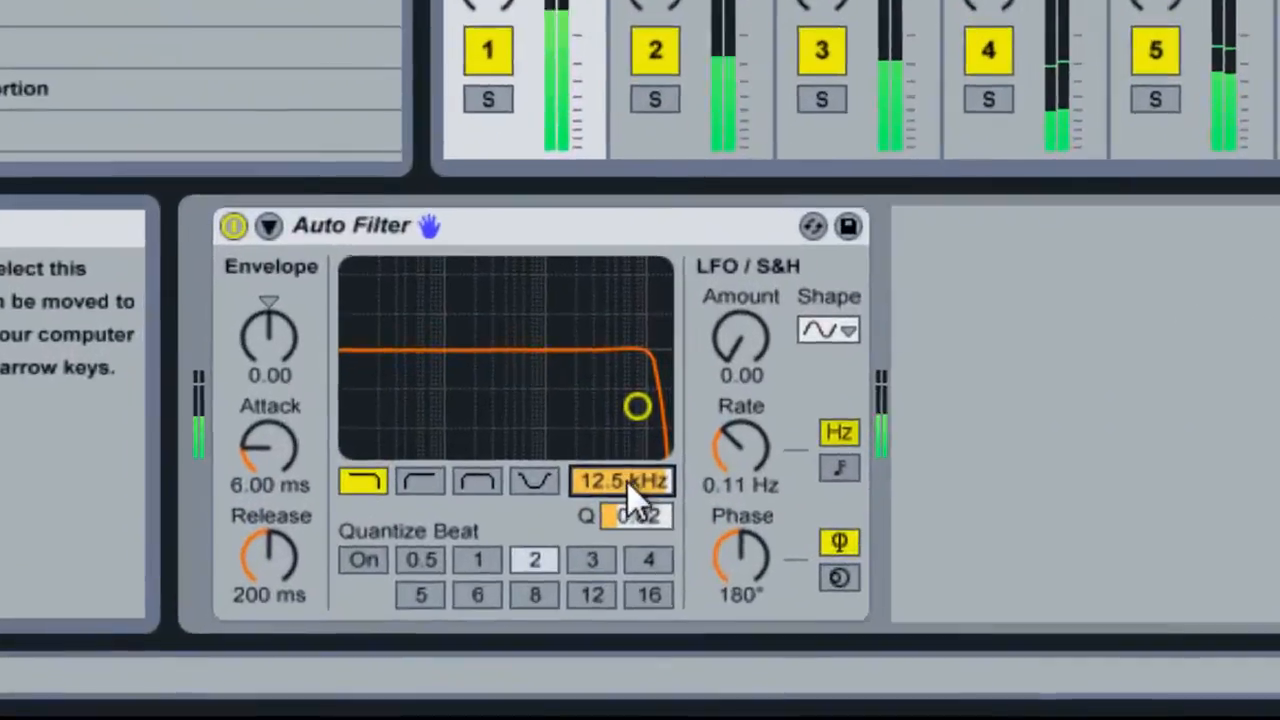
- Sweep the low-pass filter's cutoff down and back to 12.5 kHz, raising Q to 1.53 along the way
drag(281, 636, 281, 644)
drag(738, 447, 738, 447)
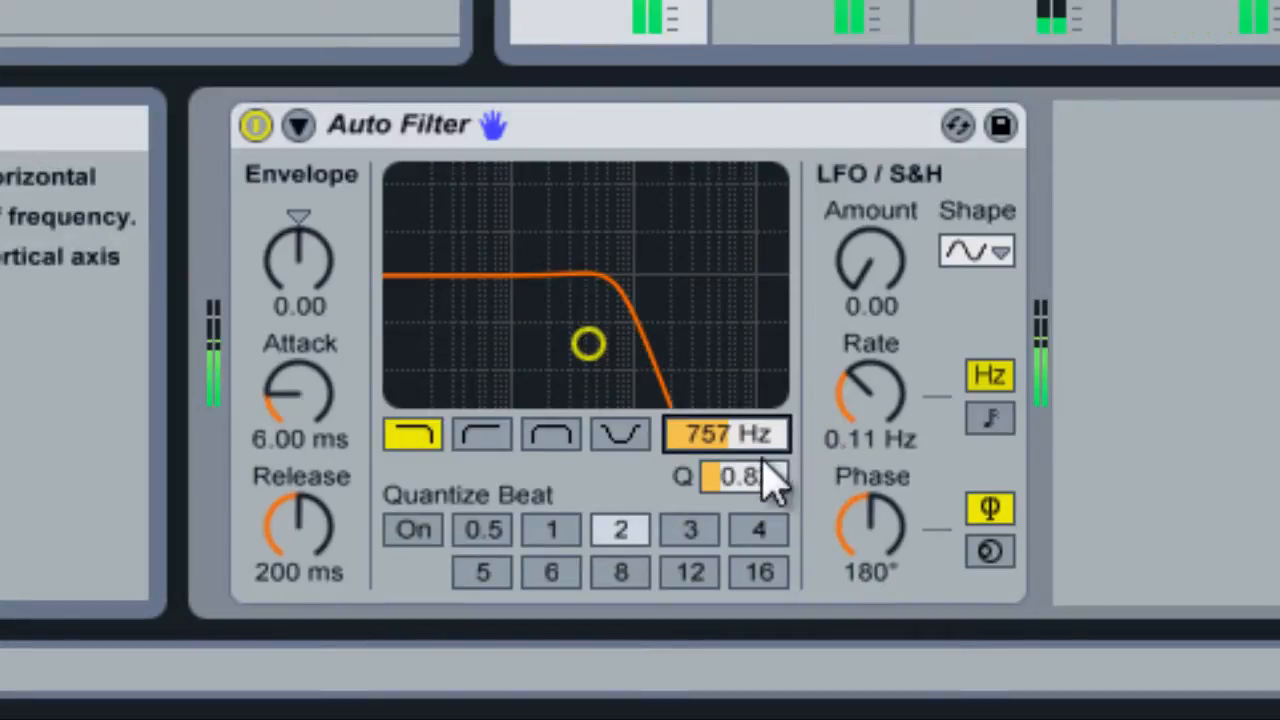
drag(752, 455, 765, 490)
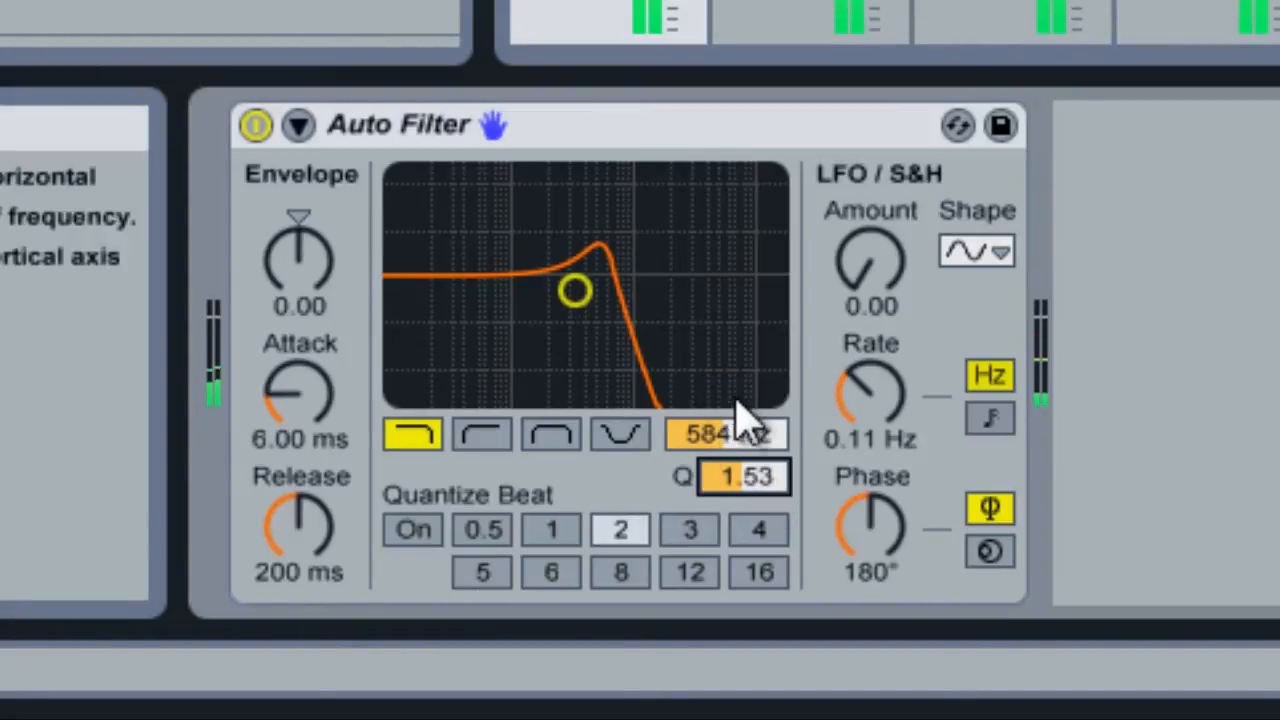
drag(749, 440, 742, 426)
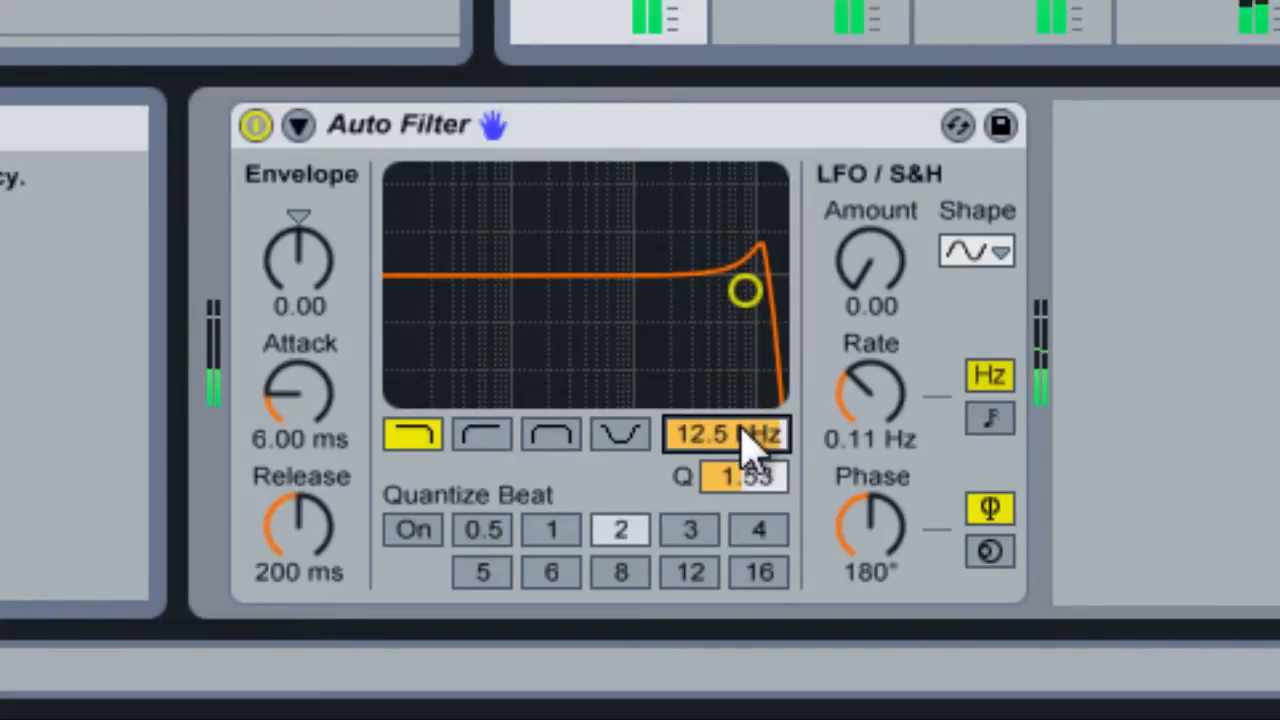
- Switch the Auto Filter to high-pass, then set its cutoff to 30.3 Hz and Q to 3.00
click(483, 432)
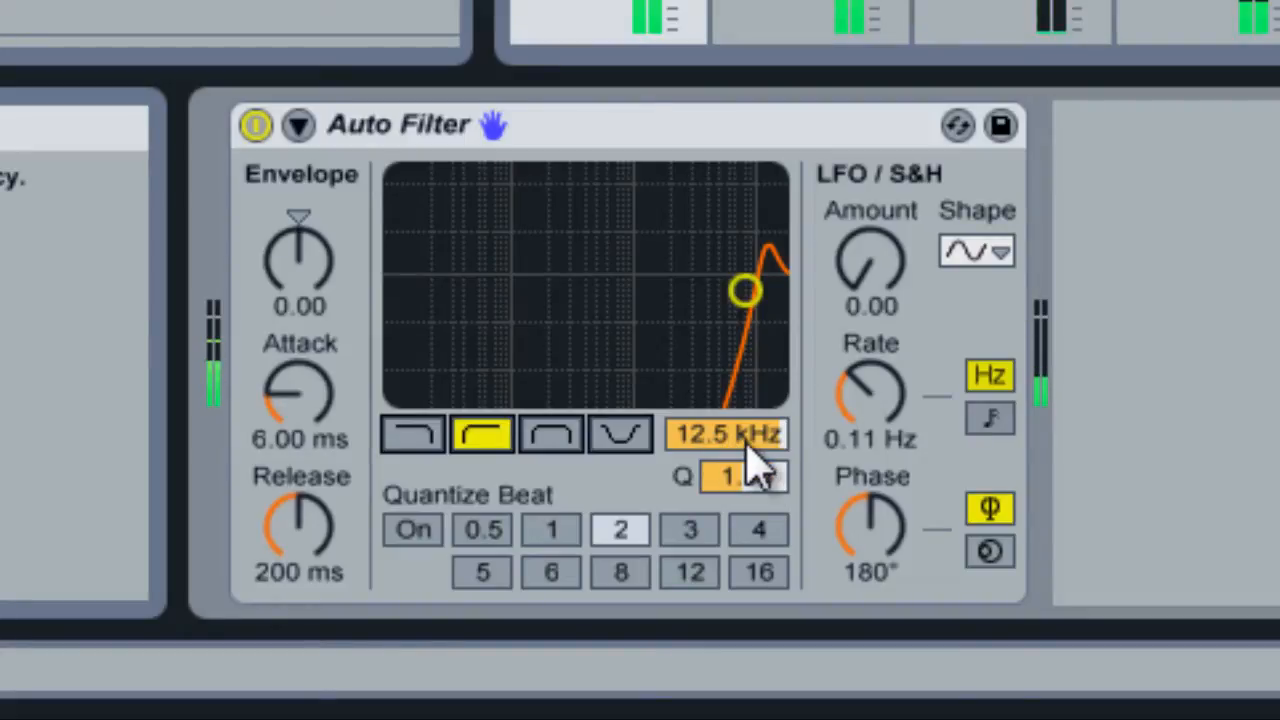
mouse_move(755, 441)
mouse_down()
mouse_move(760, 505)
mouse_move(772, 436)
mouse_up()
drag(775, 488, 766, 434)
- Deactivate the Auto Filter and set its high-pass cutoff to 26.0 Hz and Q to 0.82
click(256, 125)
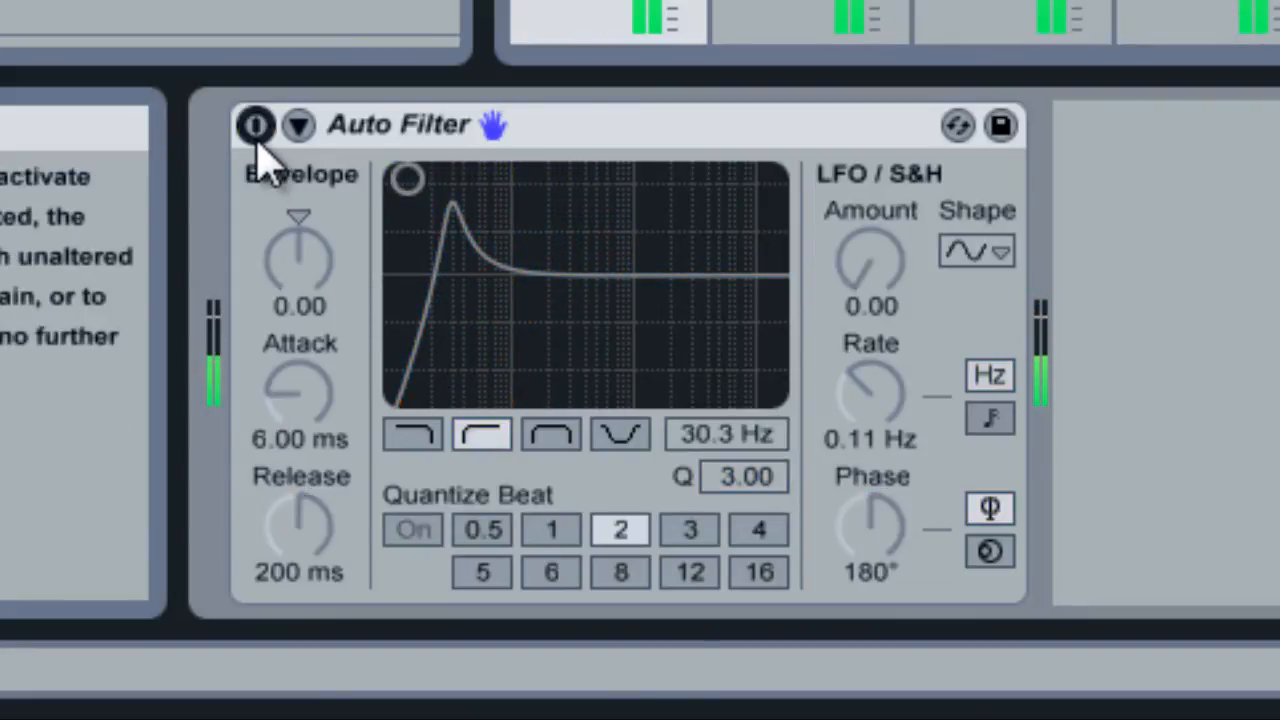
click(256, 125)
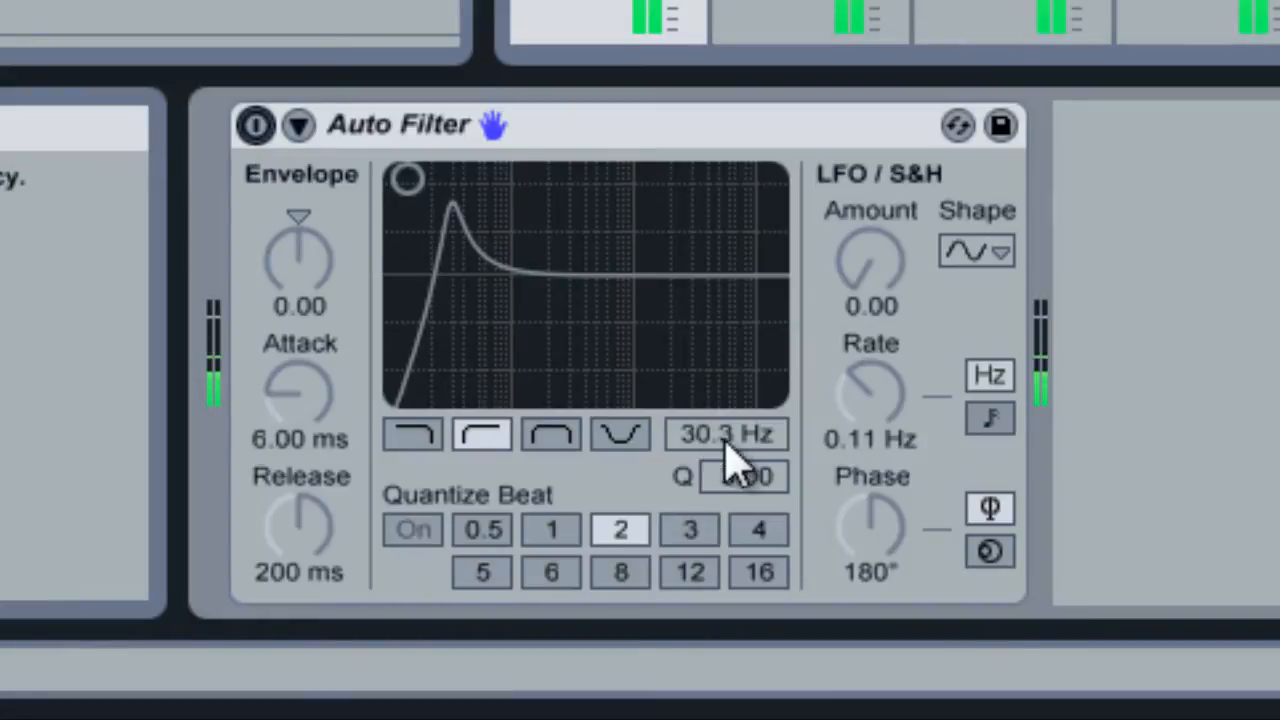
drag(729, 440, 731, 448)
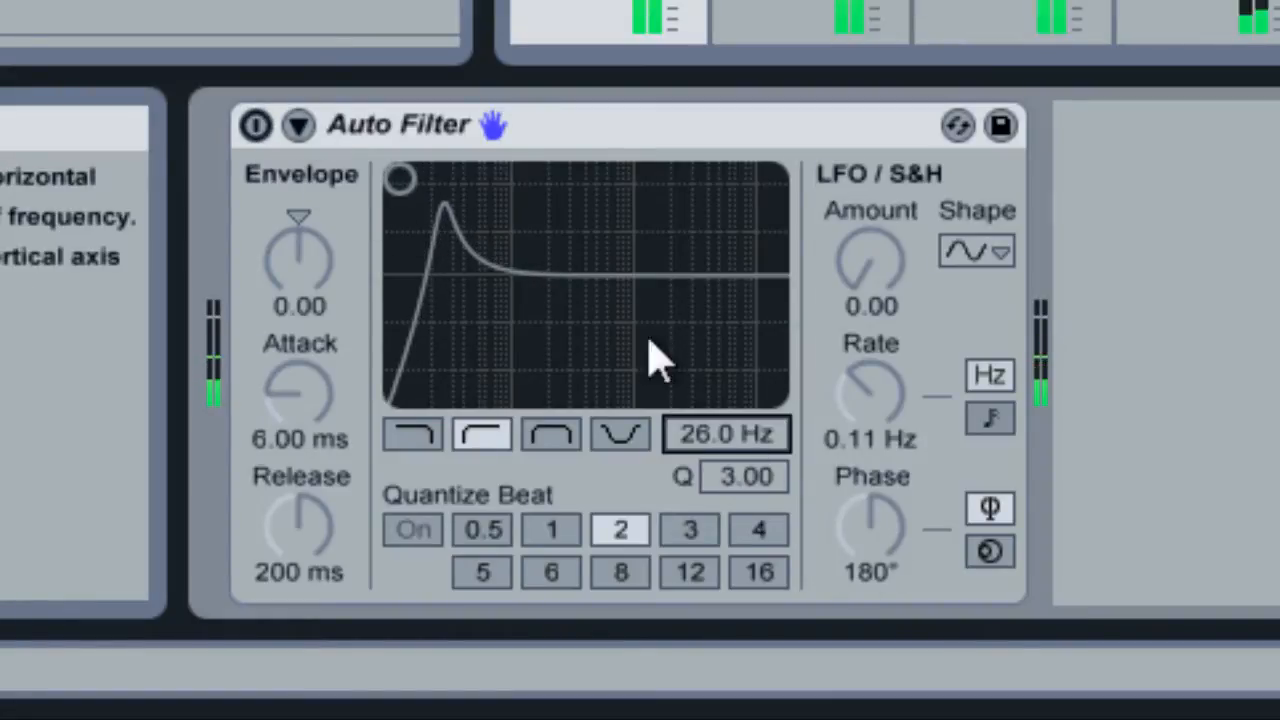
drag(743, 500, 780, 520)
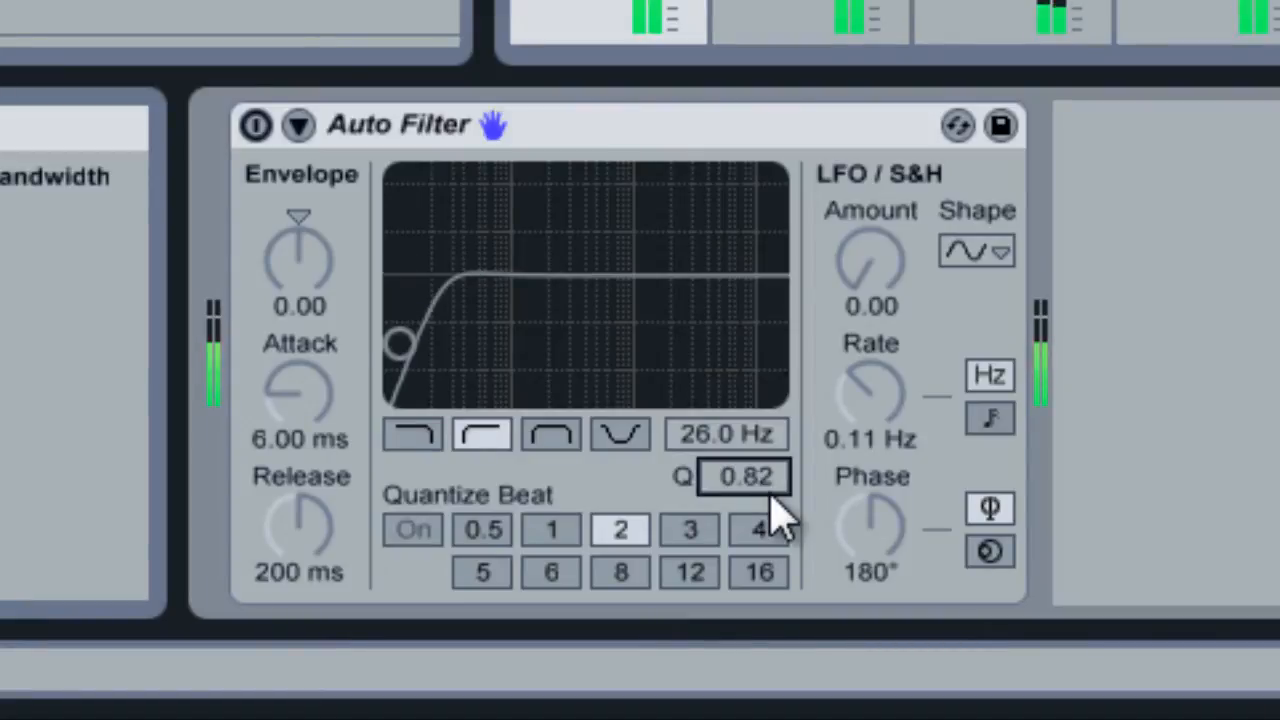
- Set the bypassed filter's cutoff to 12.5 kHz, then reactivate it and sweep the cutoff down to 26.0 Hz
click(772, 438)
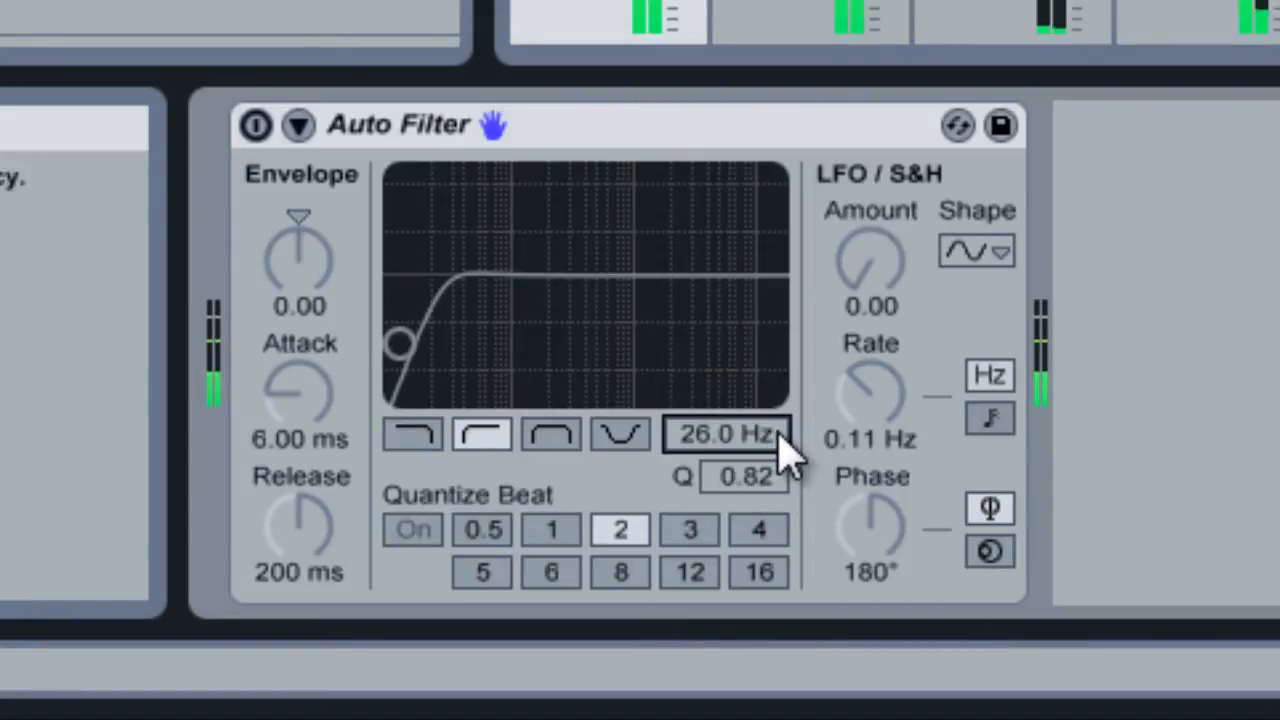
drag(779, 431, 779, 433)
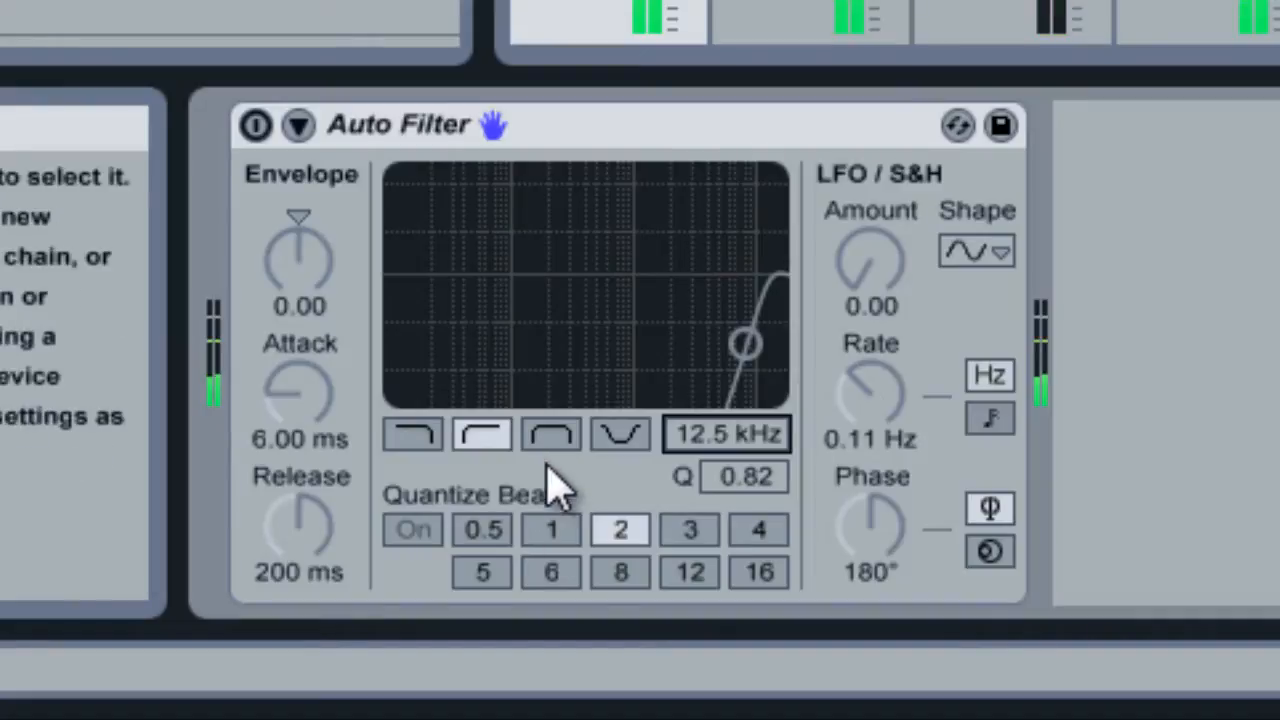
click(250, 126)
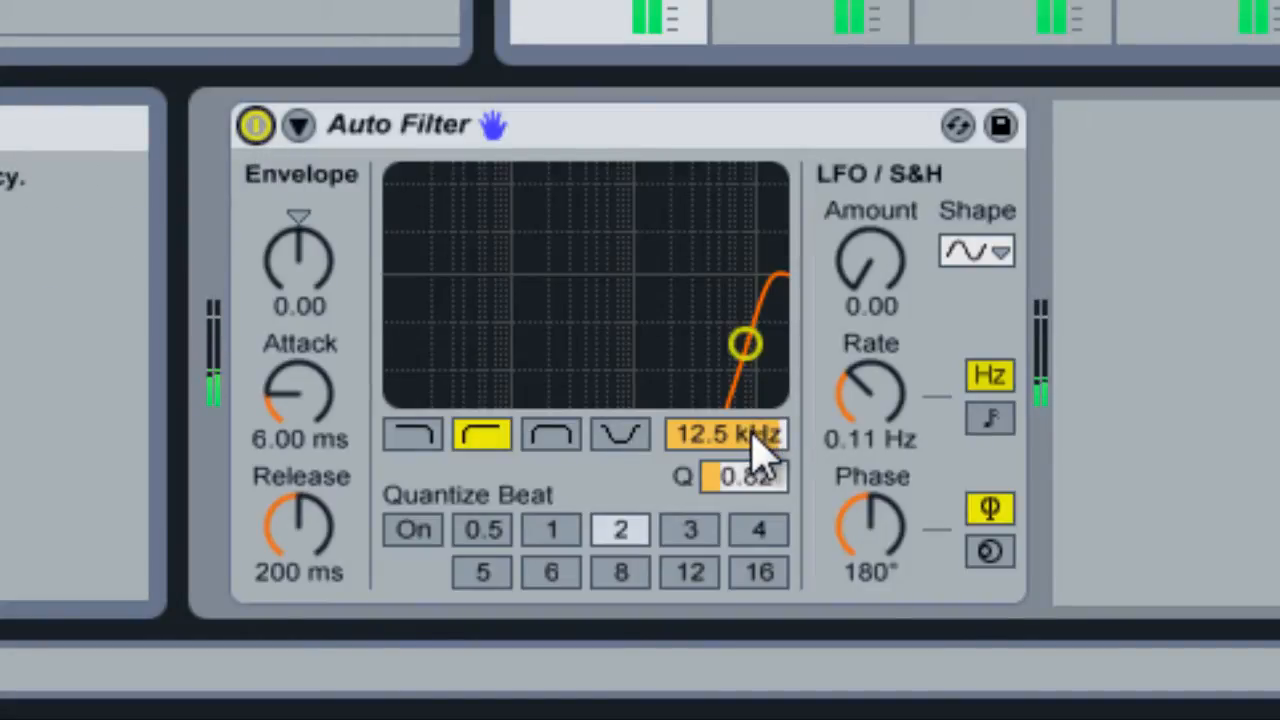
drag(752, 431, 766, 434)
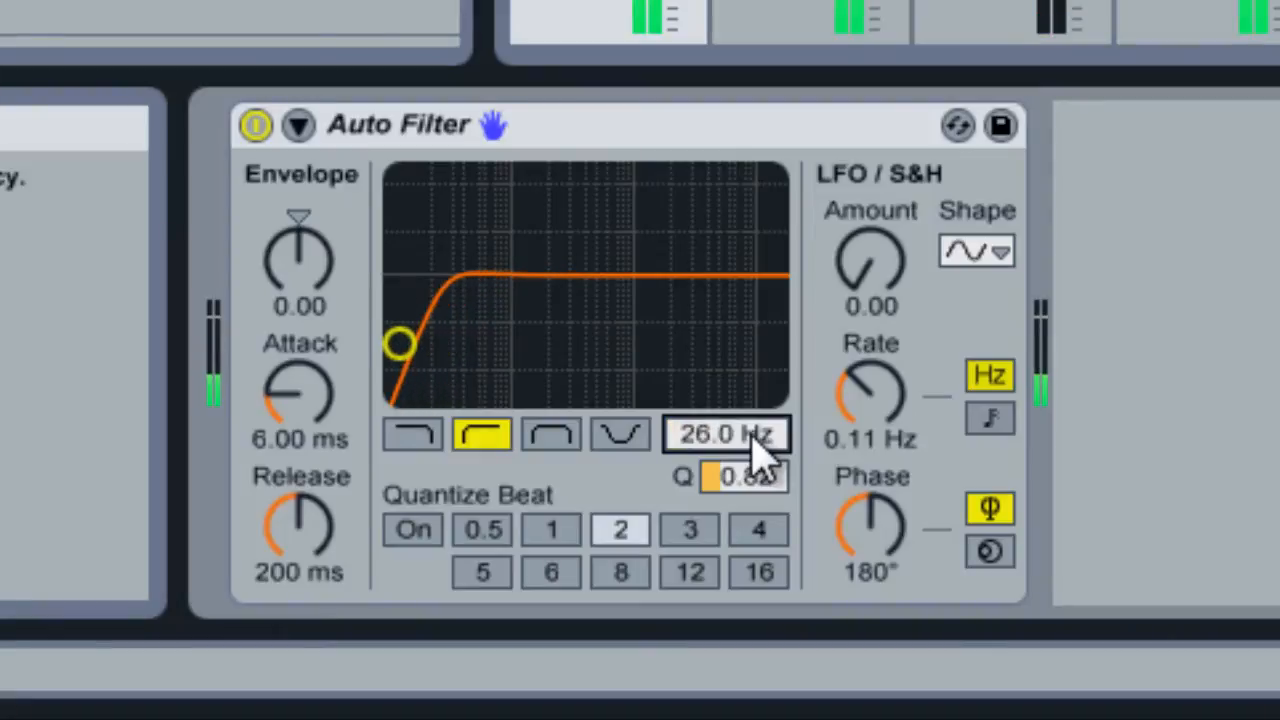
- Switch the filter to band-pass, lower Q to 0.20 and sweep the cutoff, leaving it at 555 Hz
click(551, 438)
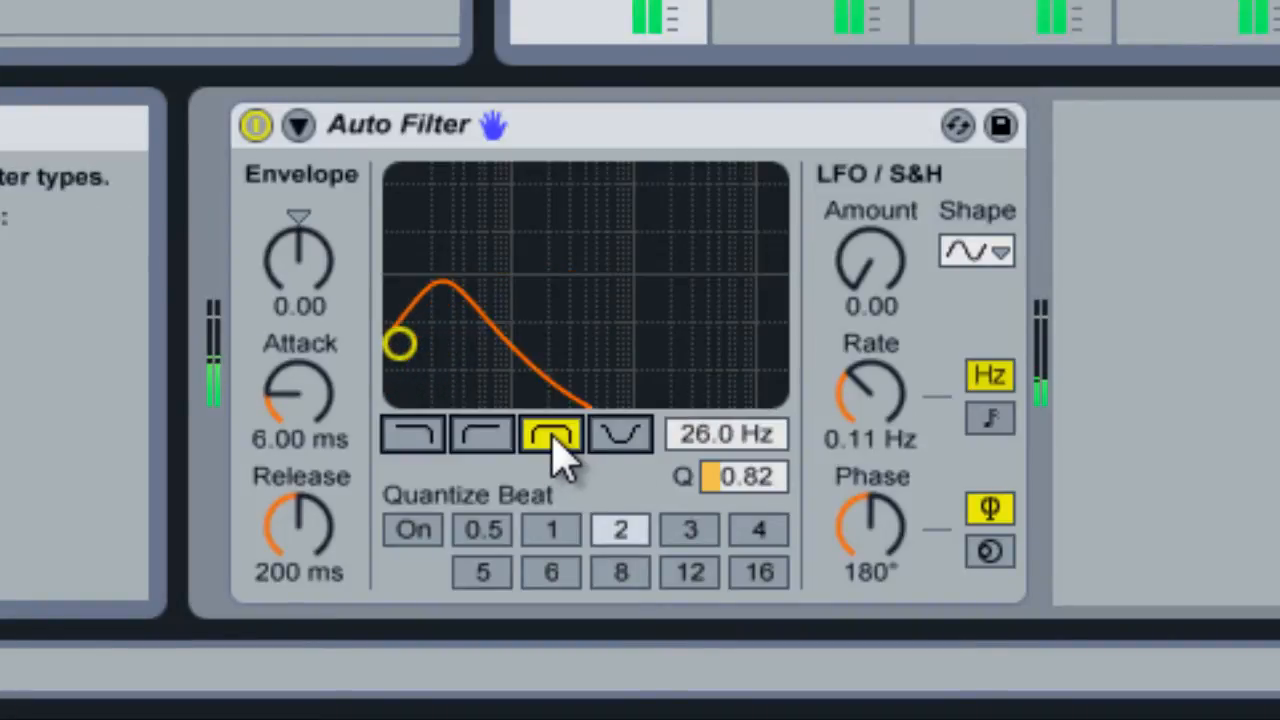
drag(726, 447, 724, 447)
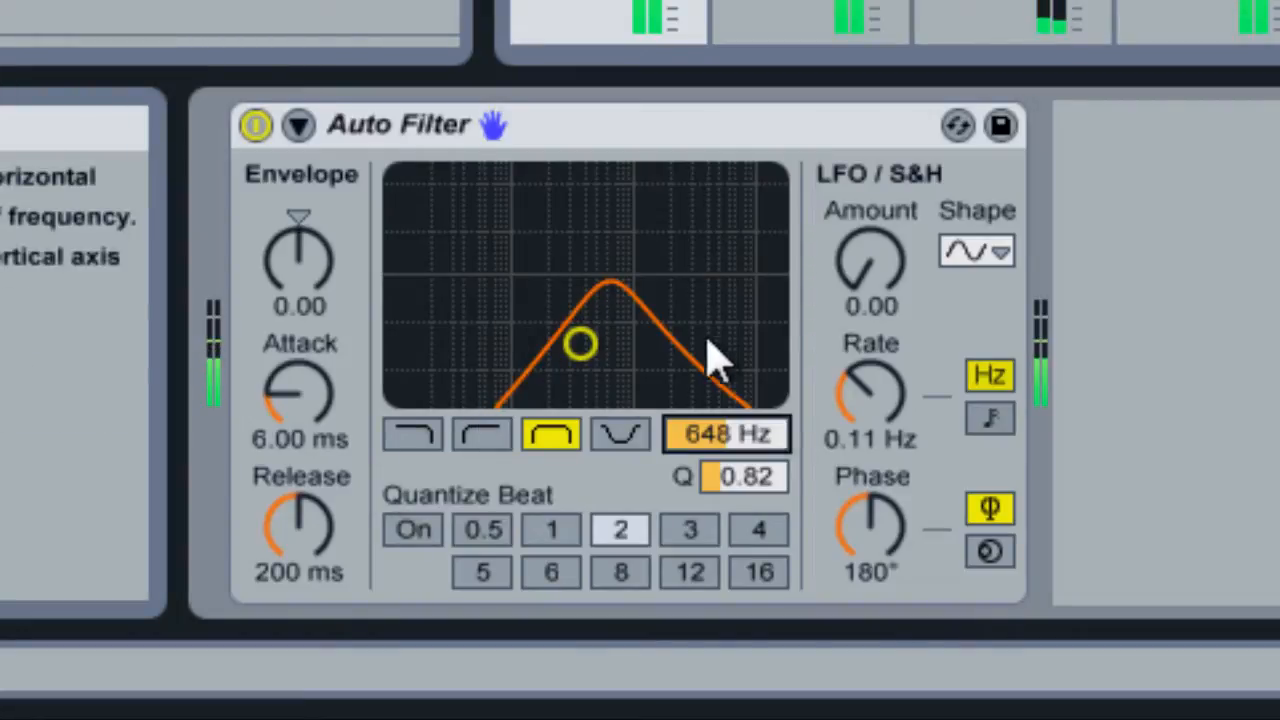
drag(766, 434, 766, 446)
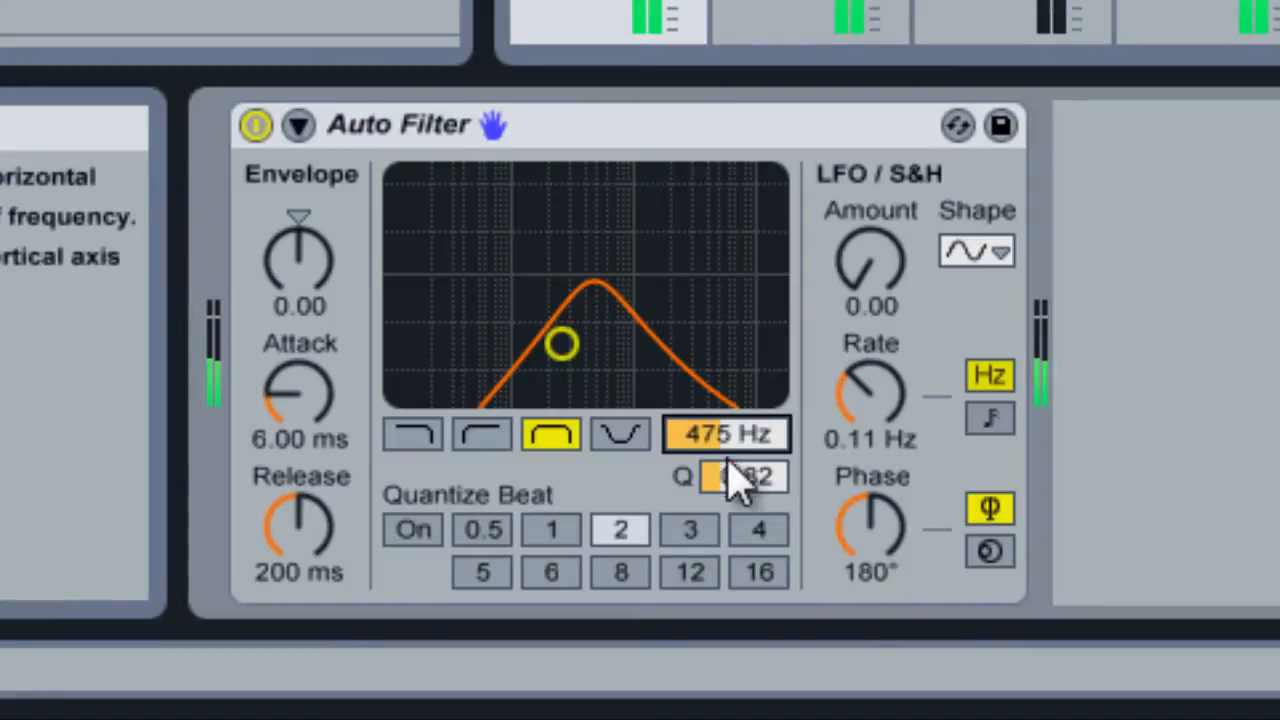
click(741, 487)
drag(741, 487, 741, 487)
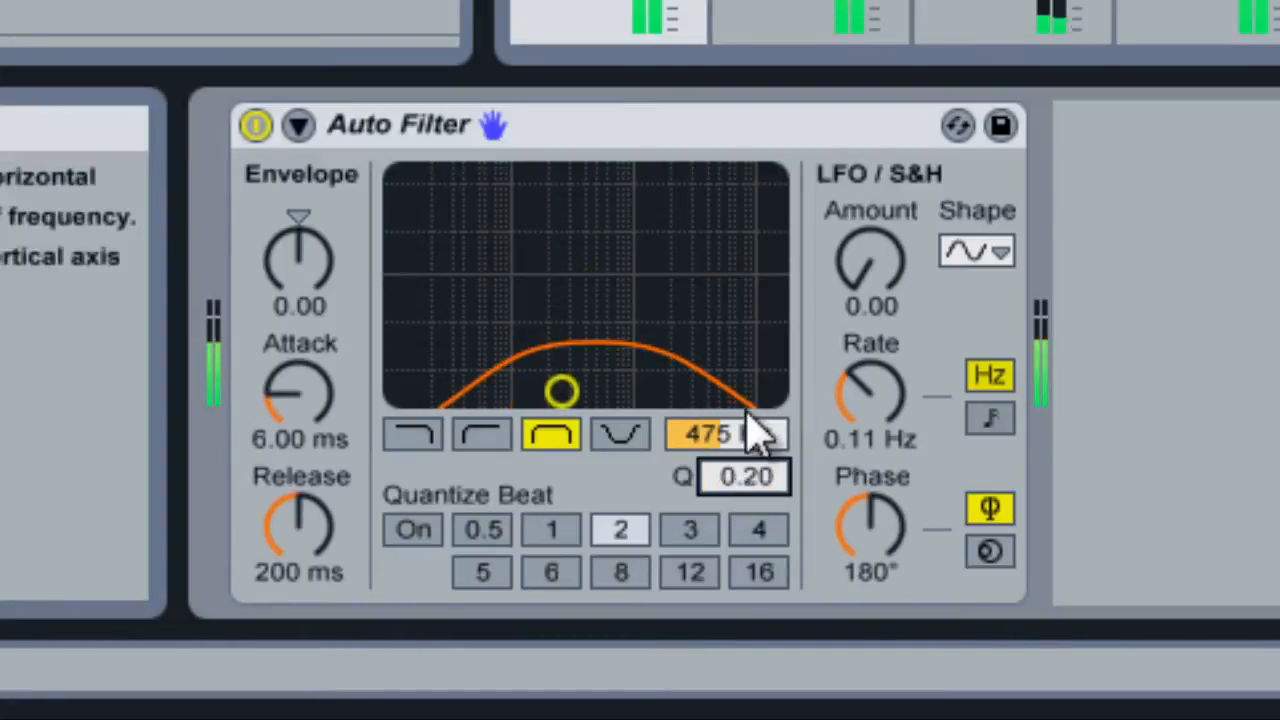
drag(757, 430, 745, 422)
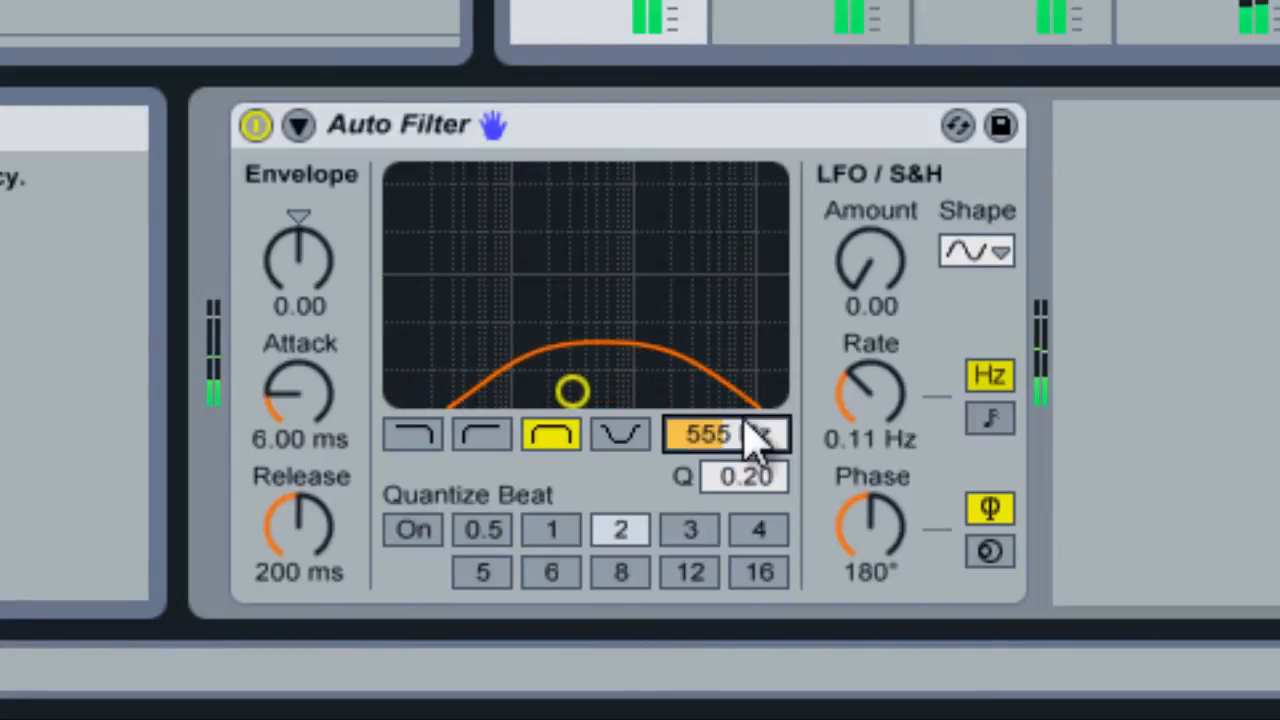
- Switch the filter to notch, raise Q to 3.00 and sweep the cutoff from 1.03 kHz to 527 Hz
click(621, 432)
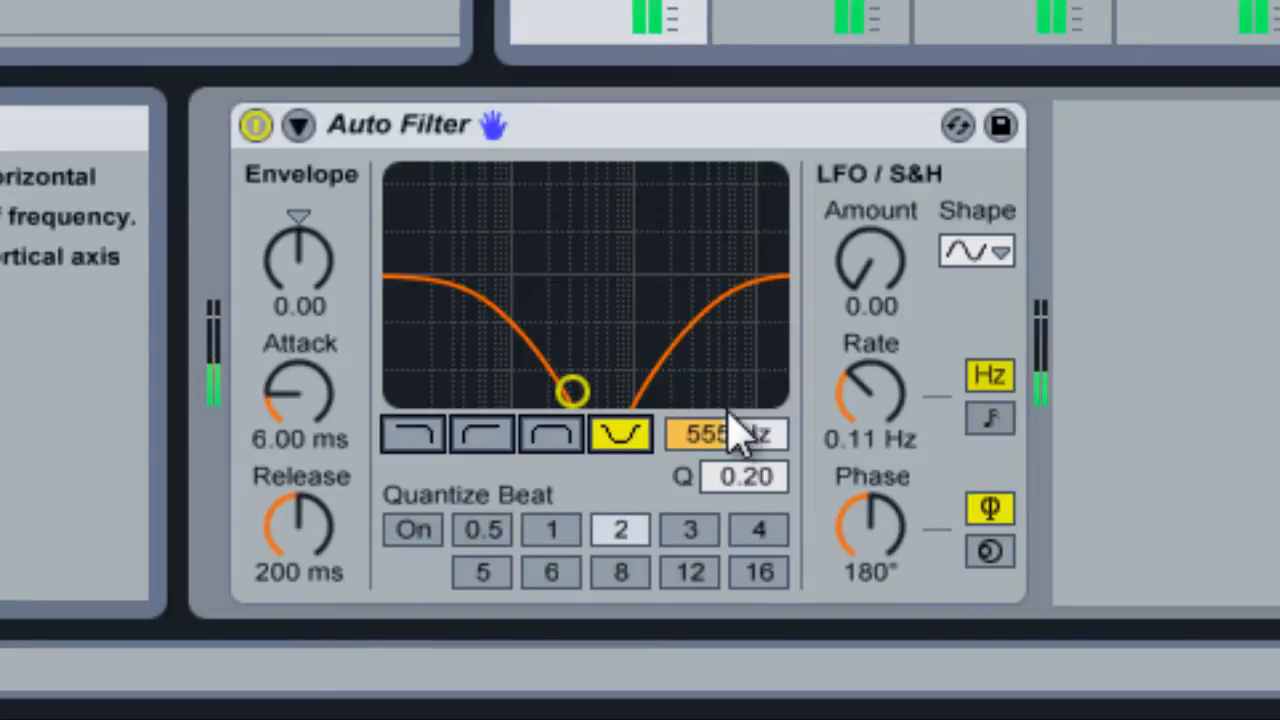
drag(736, 428, 733, 432)
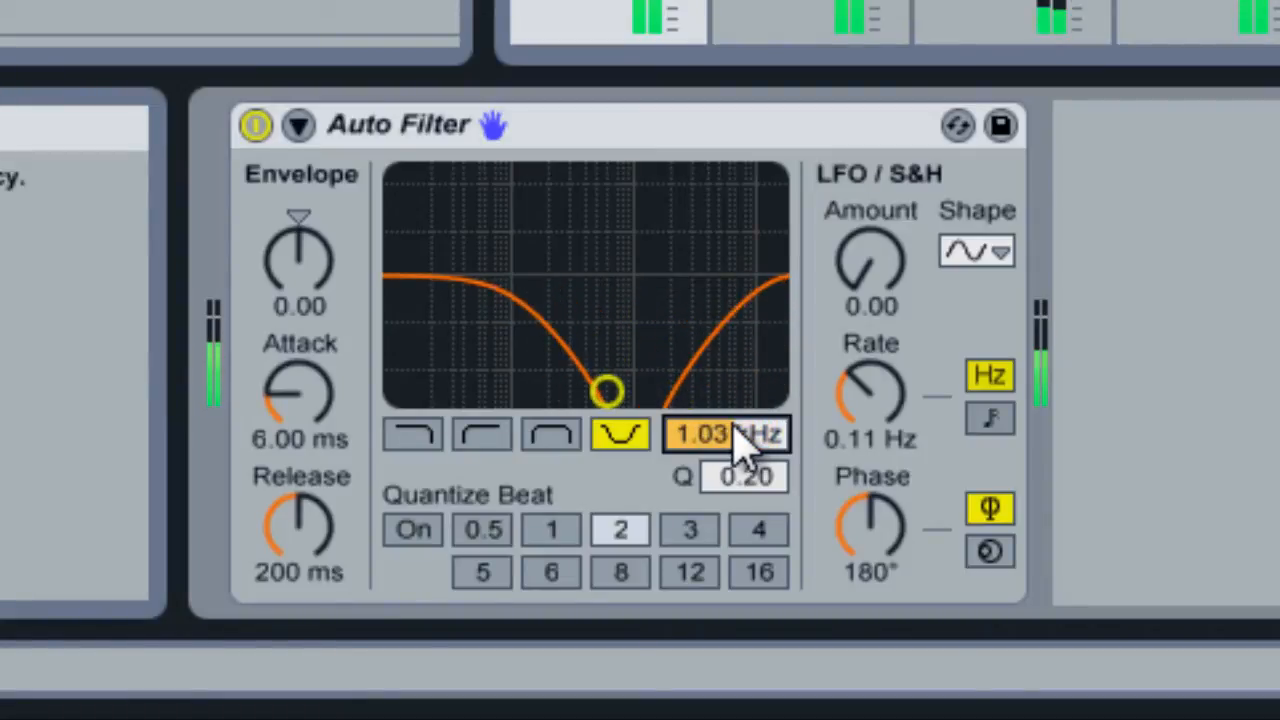
drag(743, 500, 733, 488)
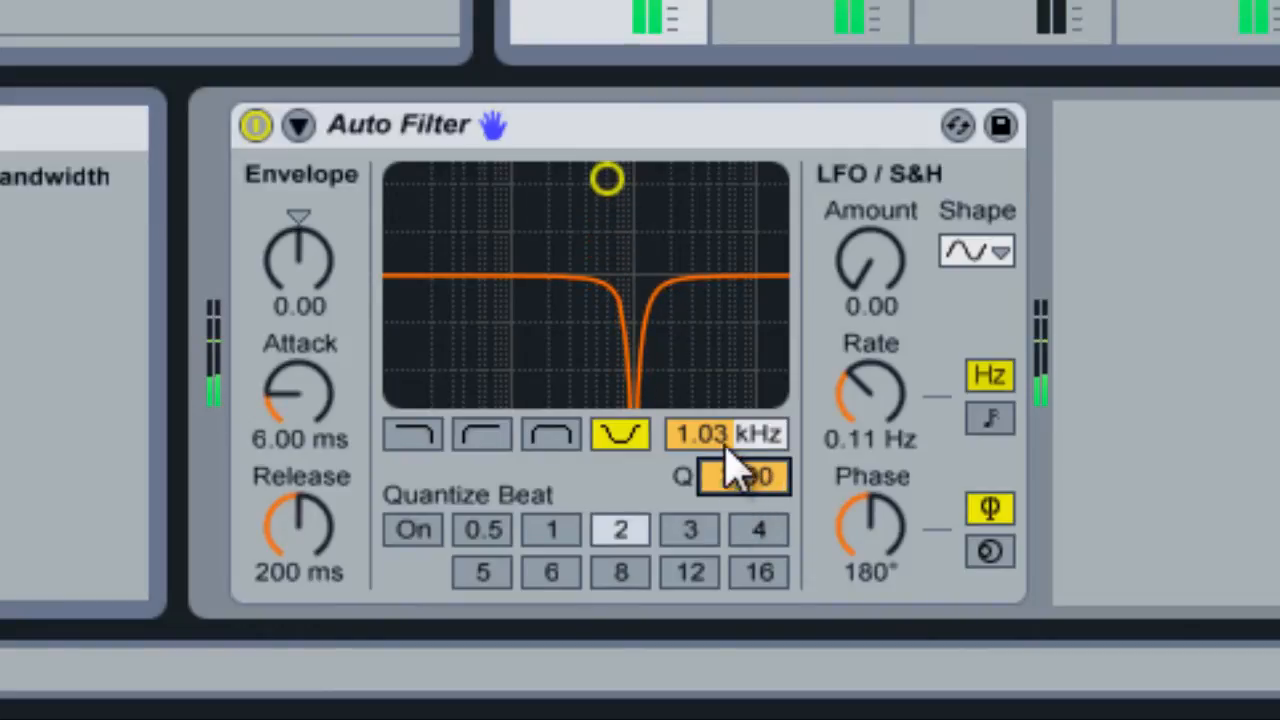
drag(722, 443, 722, 442)
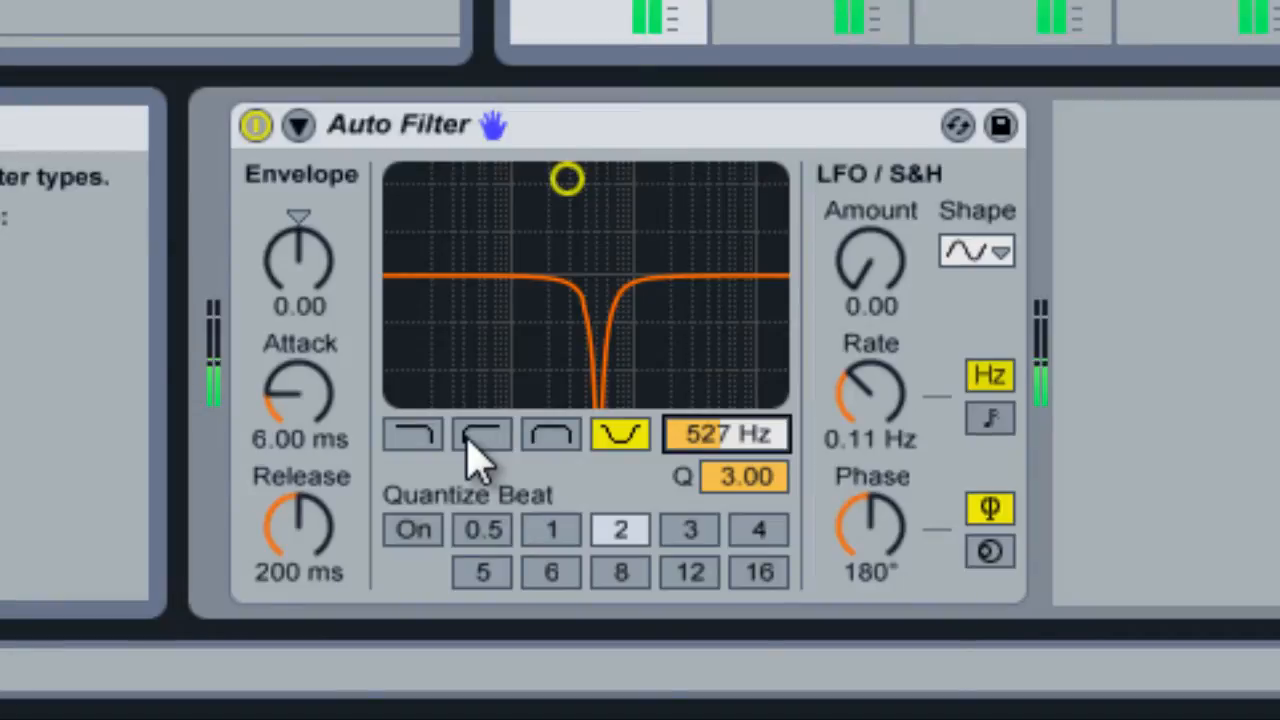
- Return the filter to high-pass with Q at 0.82 and sweep the cutoff down to 26.0 Hz
click(467, 436)
click(731, 466)
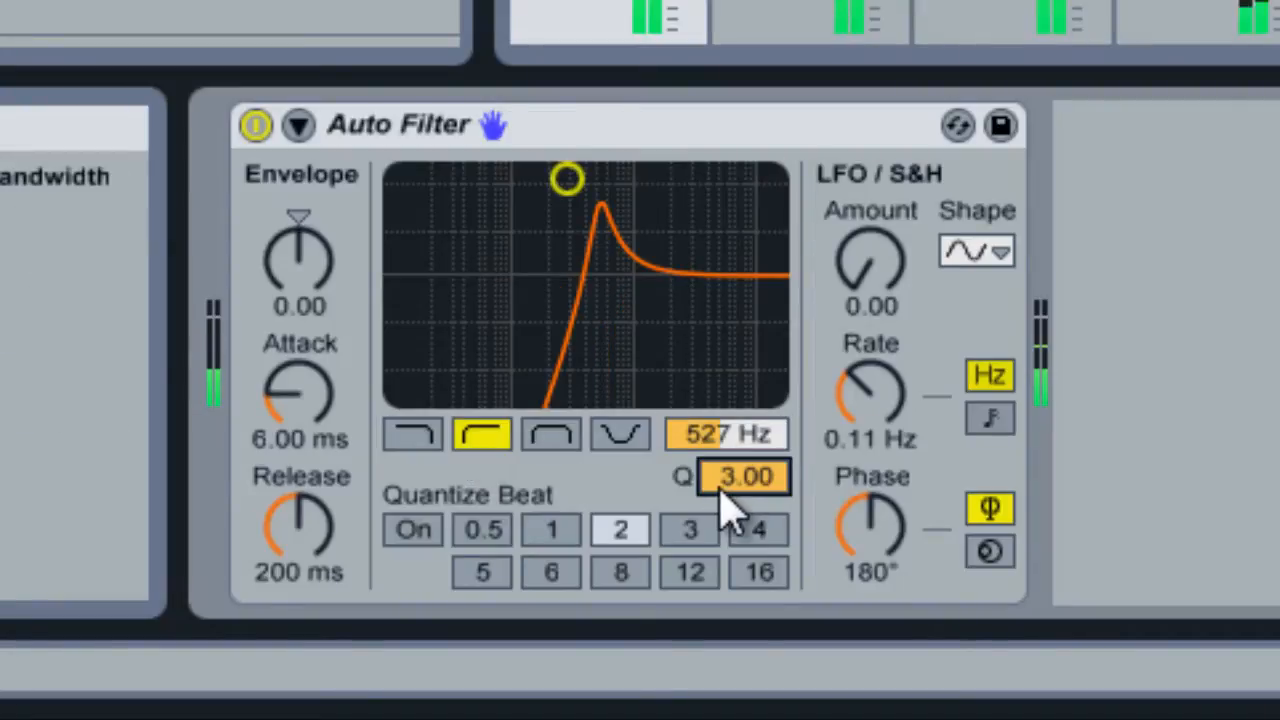
drag(727, 491, 727, 491)
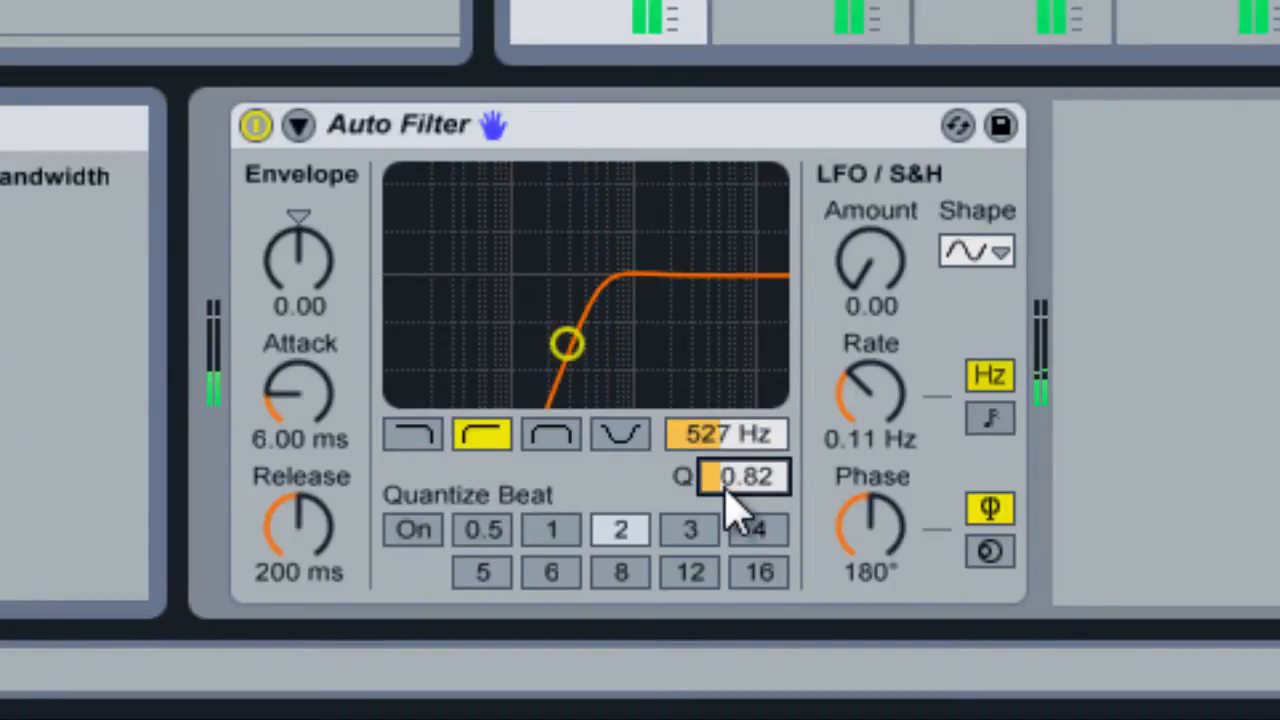
click(745, 445)
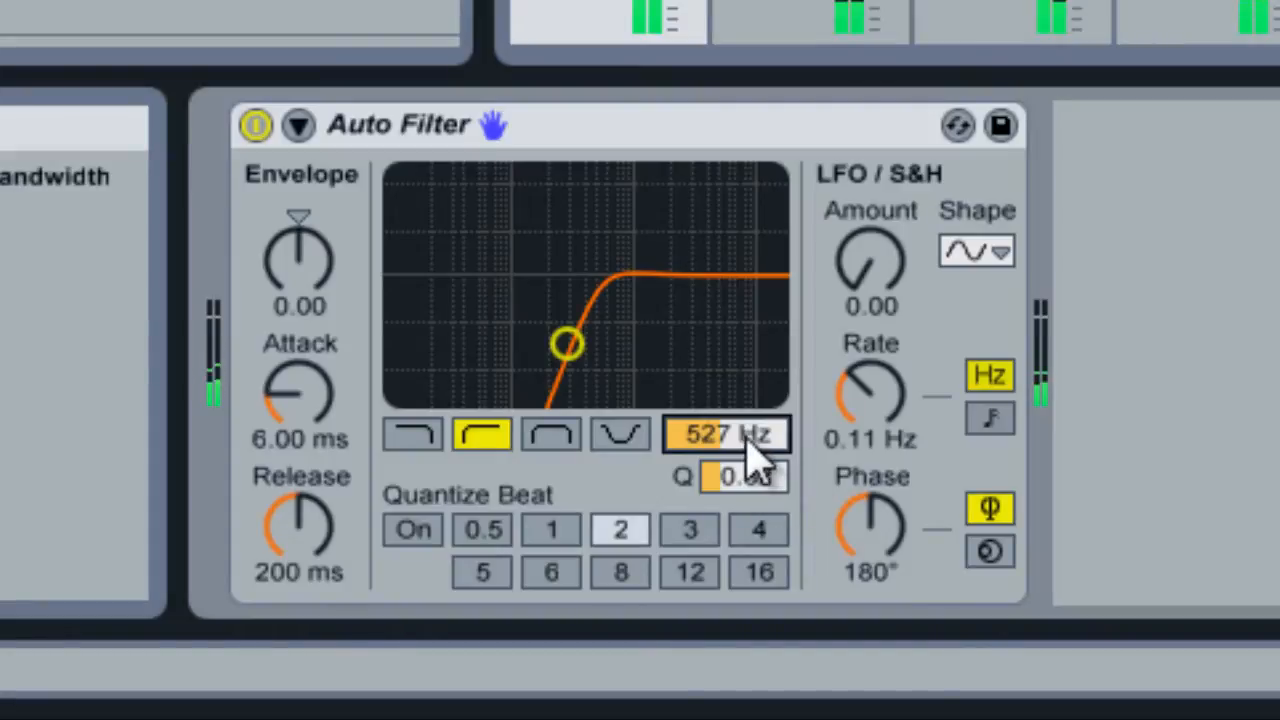
drag(752, 455, 750, 450)
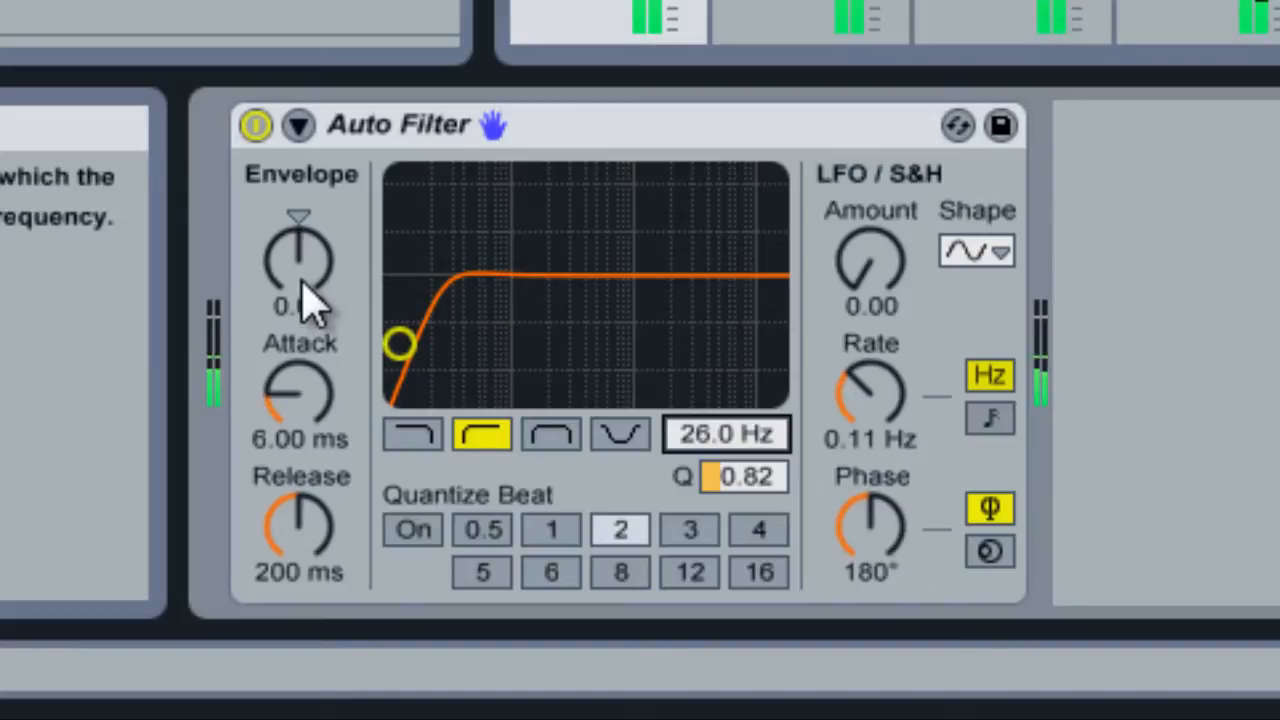
- Set the envelope amount to 127 and raise the high-pass cutoff to 81.3 Hz
drag(303, 283, 305, 275)
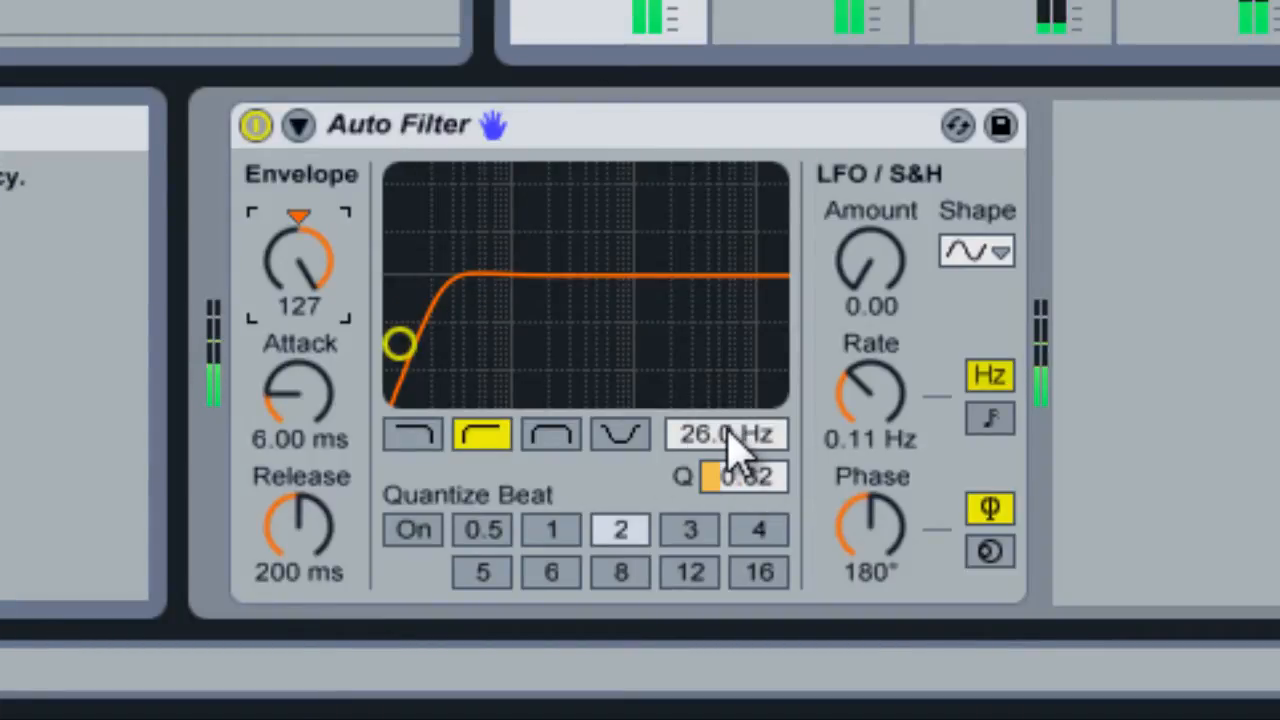
drag(728, 440, 728, 448)
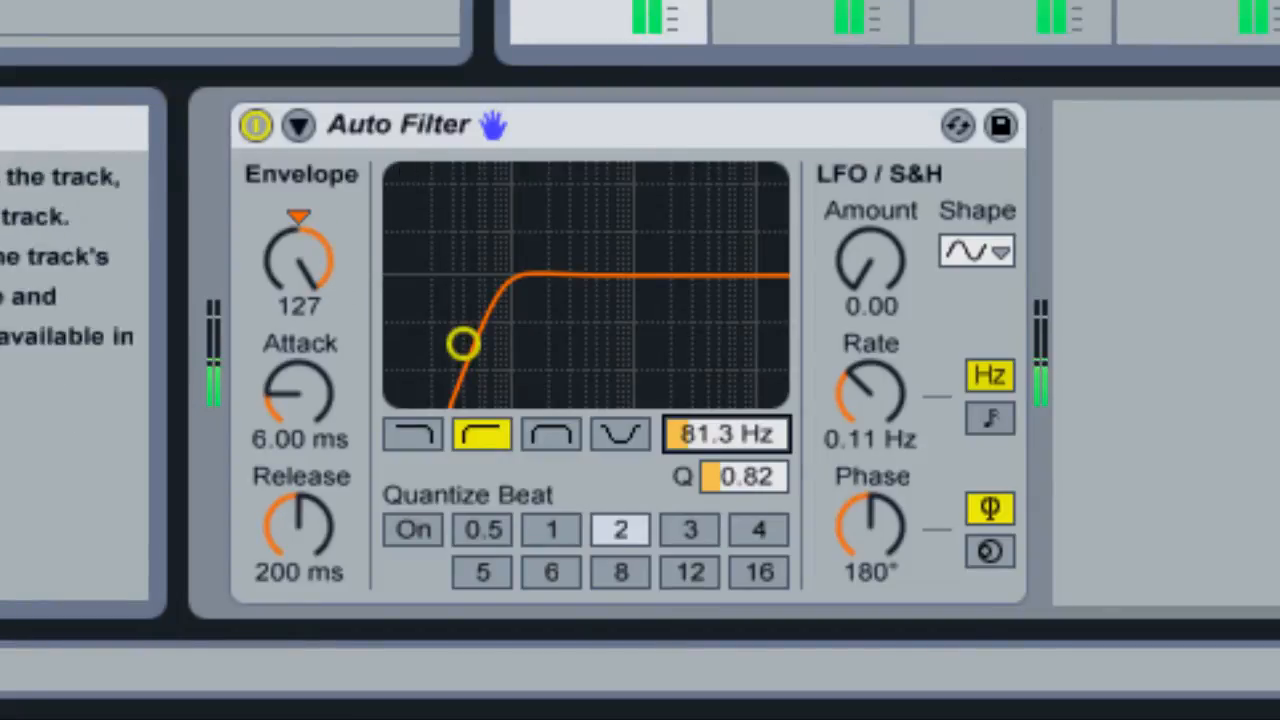
click(563, 4)
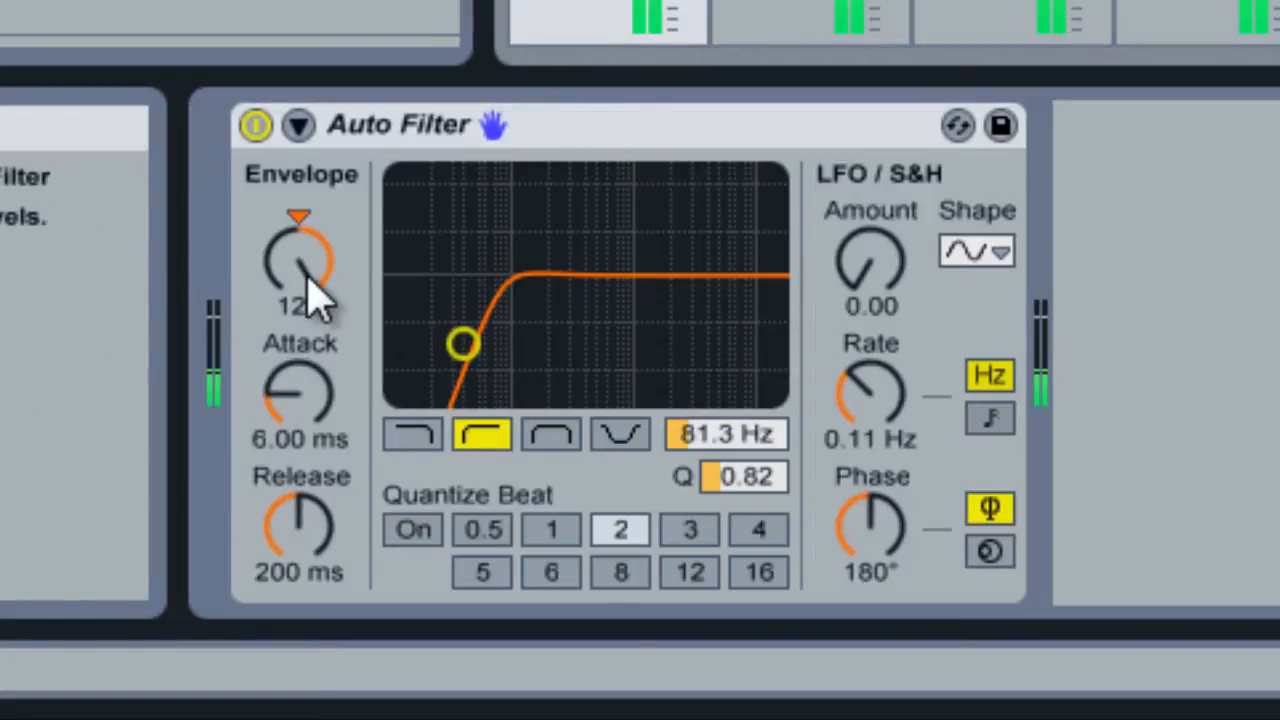
- Set the envelope amount to -127 and the high-pass cutoff to 475 Hz
drag(305, 265, 305, 266)
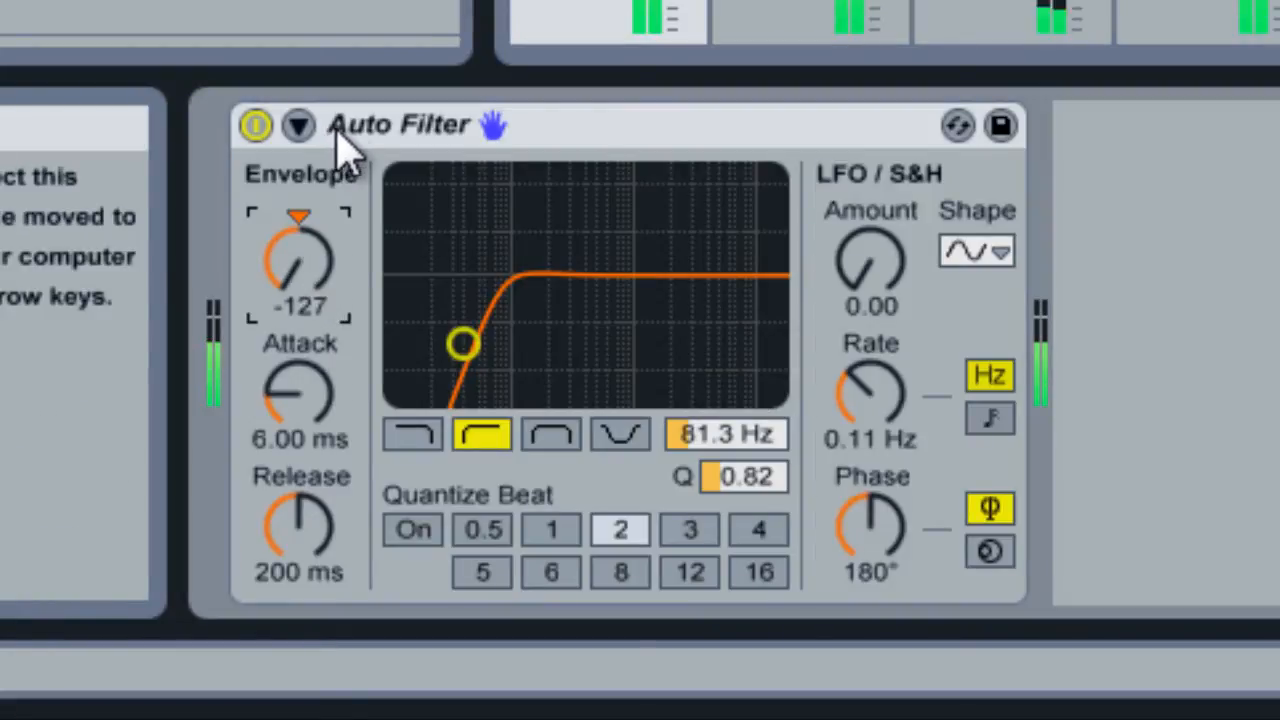
scroll(757, 434, up, 15)
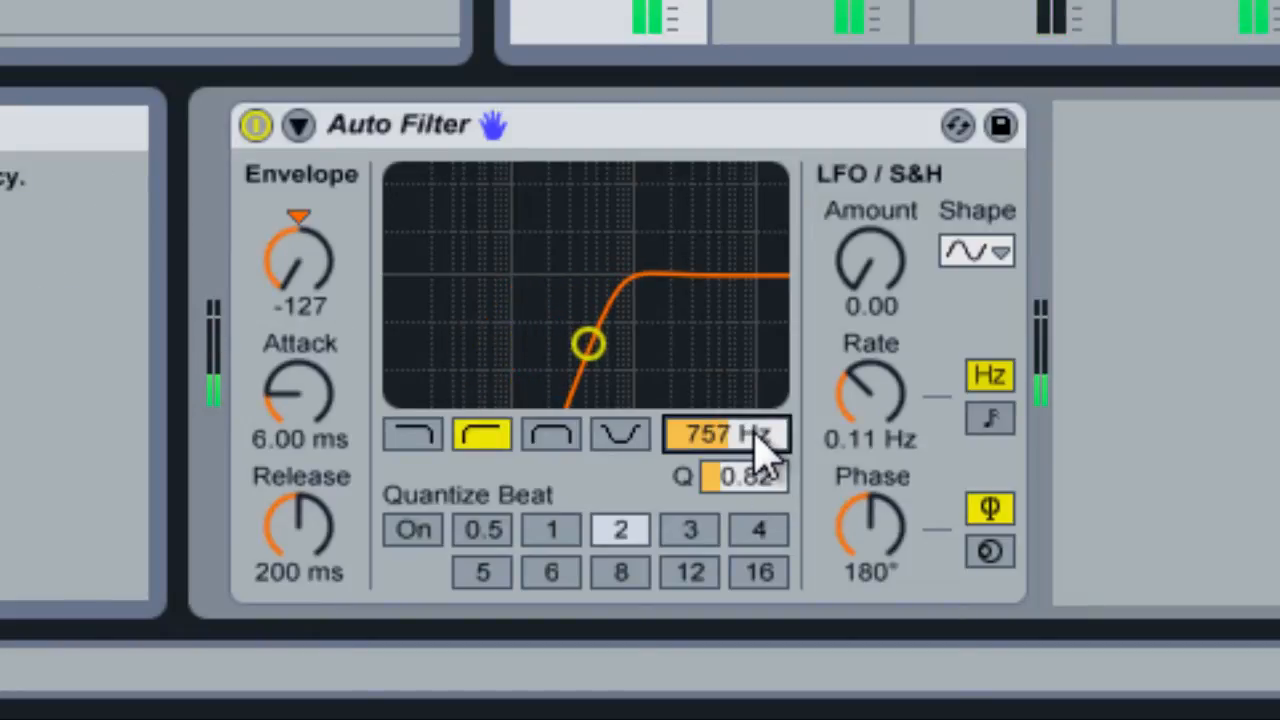
scroll(758, 436, down, 5)
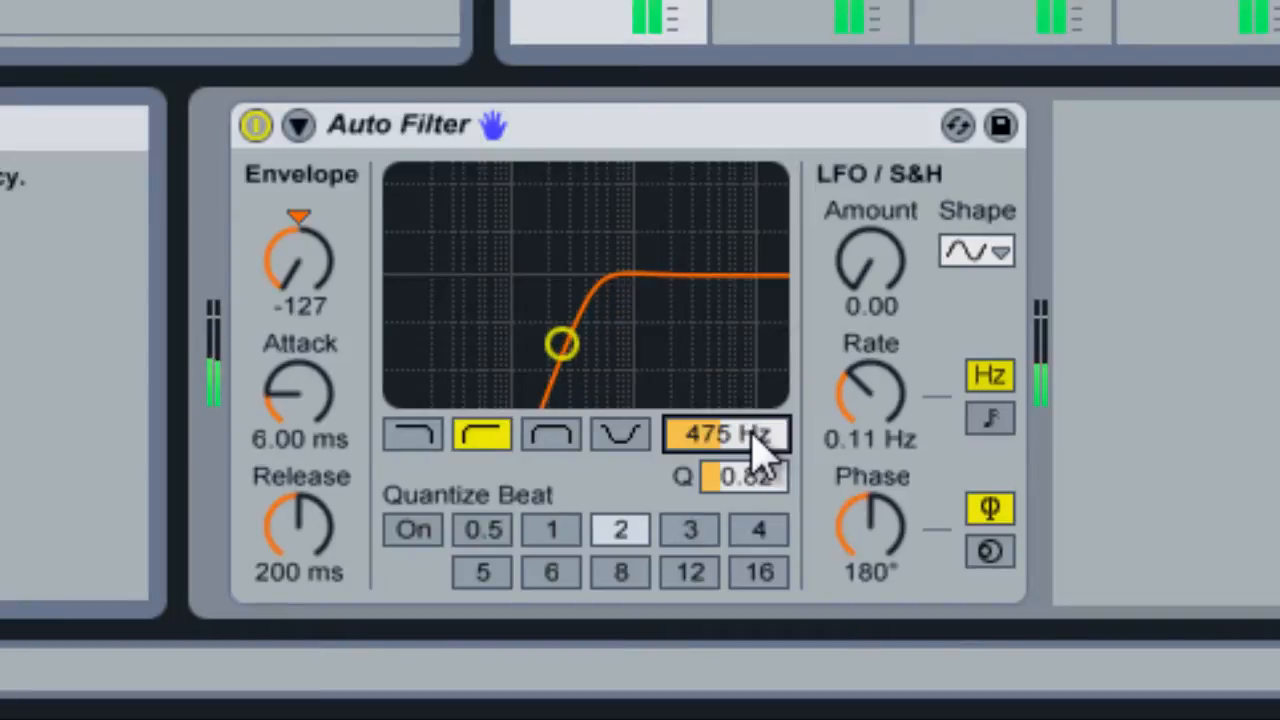
- Adjust the LFO modulation amount of the Auto Filter to 9.52
click(872, 285)
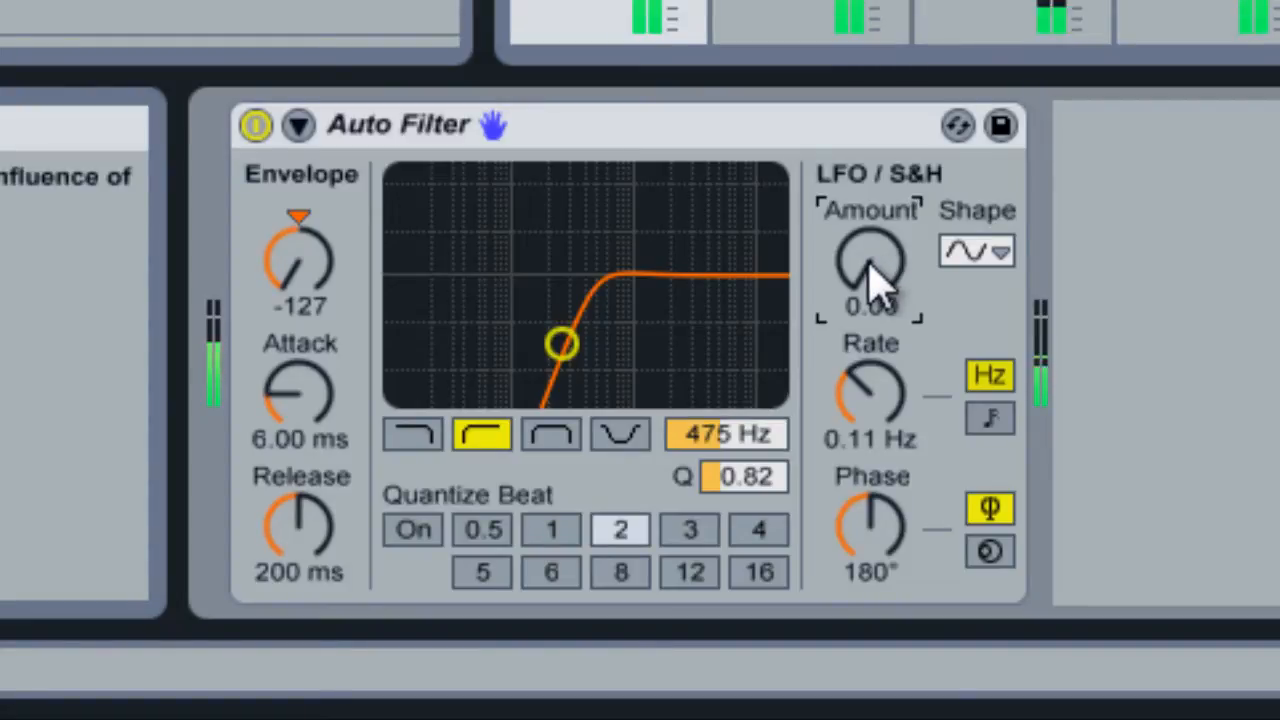
drag(872, 285, 869, 270)
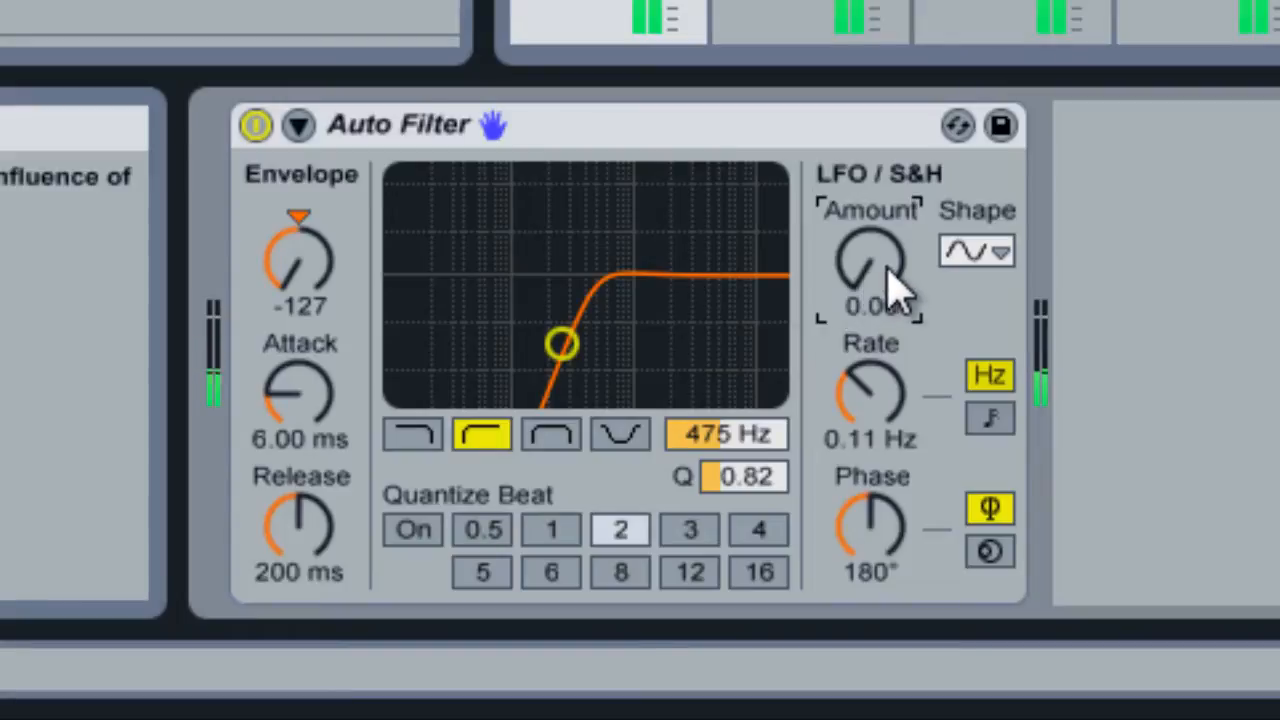
drag(862, 279, 862, 275)
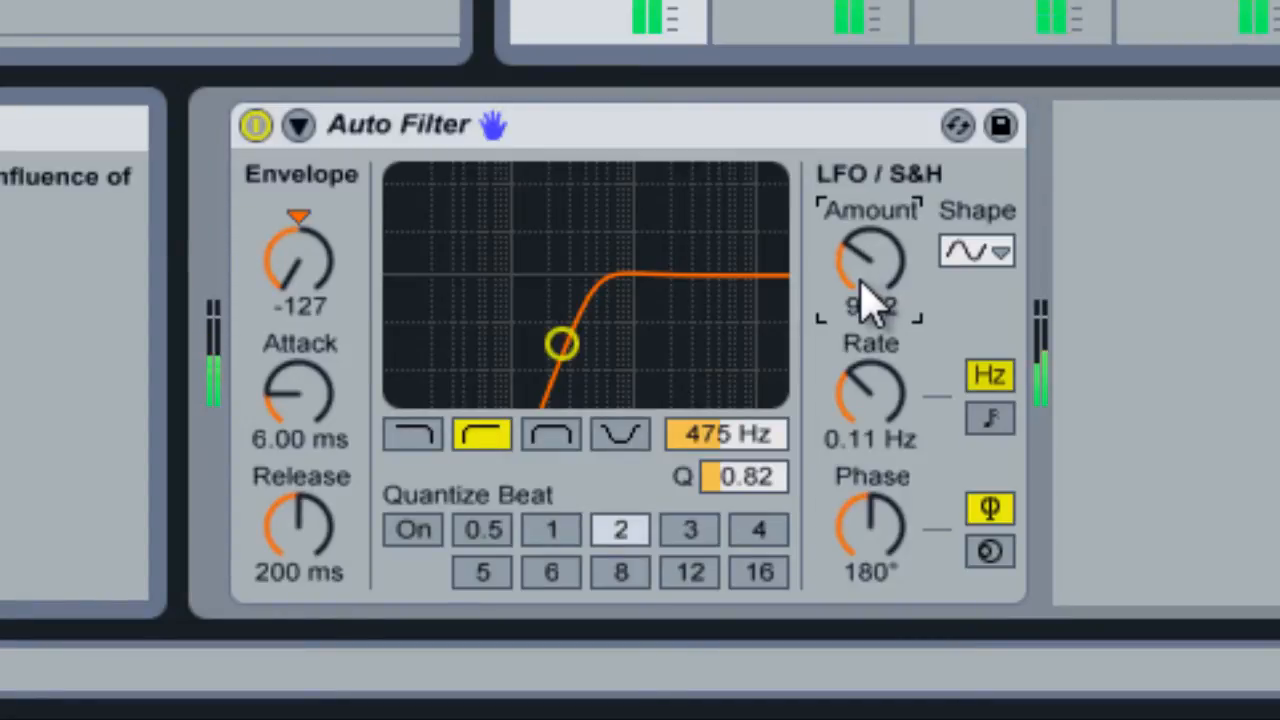
- Set the LFO phase of the Auto Filter to 0.00°
click(888, 572)
click(882, 543)
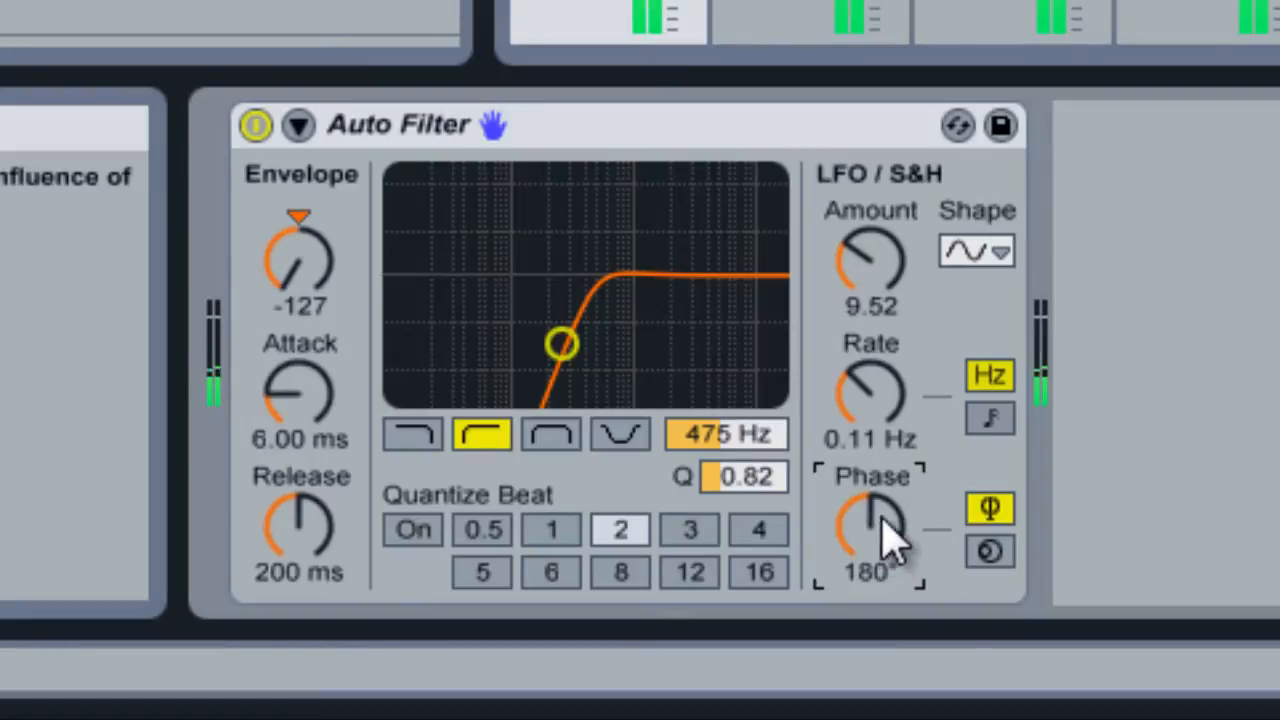
drag(888, 543, 888, 543)
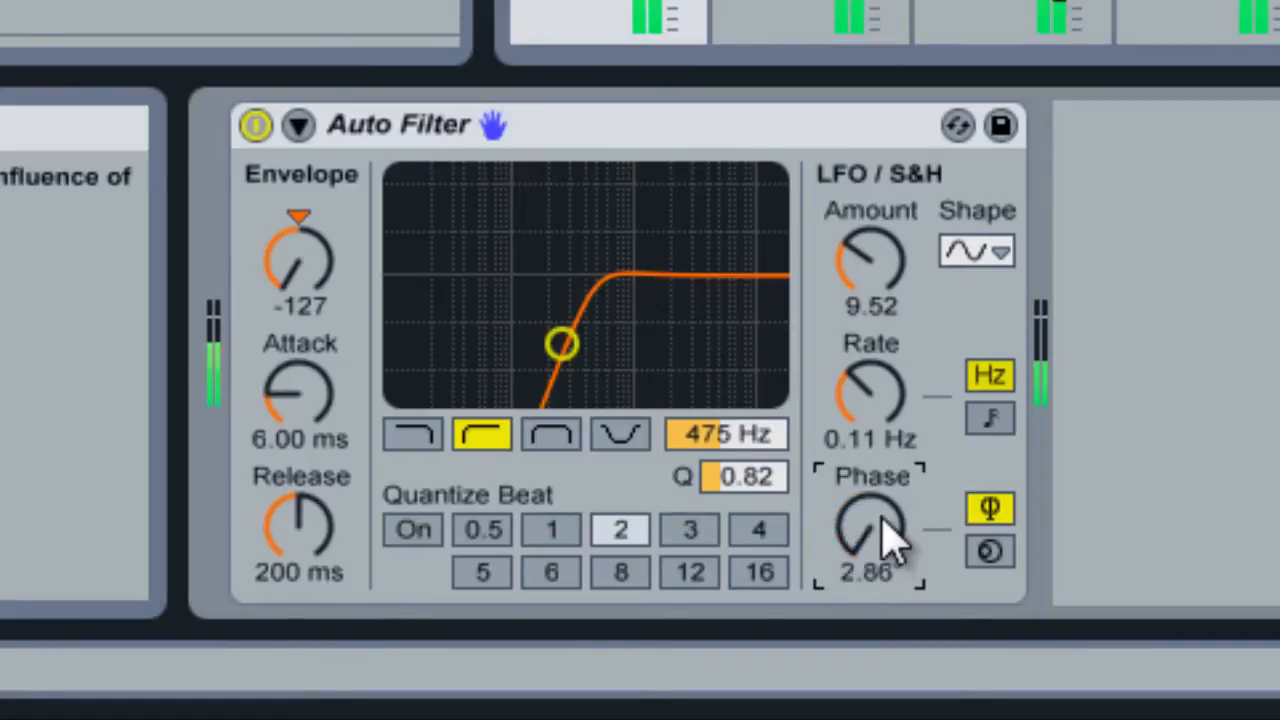
- Raise the LFO amount to 15.0 and switch the LFO rate to tempo-synced beat divisions at 1/4
drag(897, 266, 895, 262)
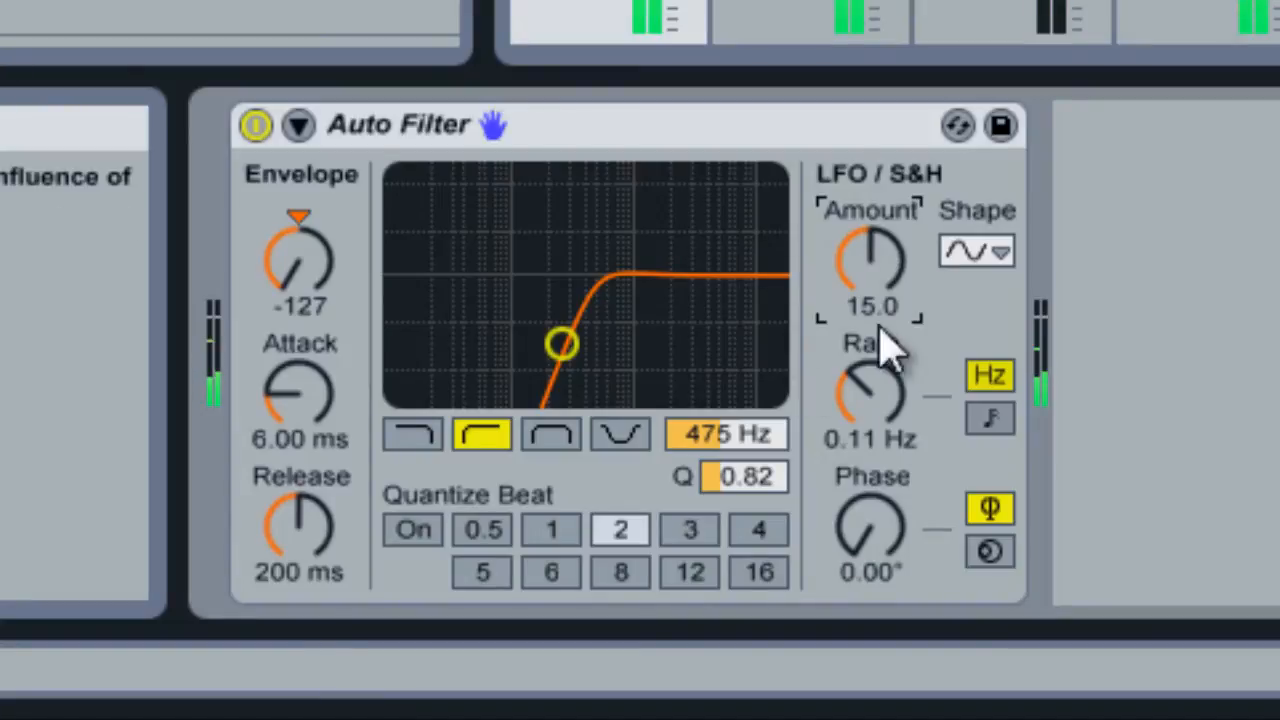
click(992, 420)
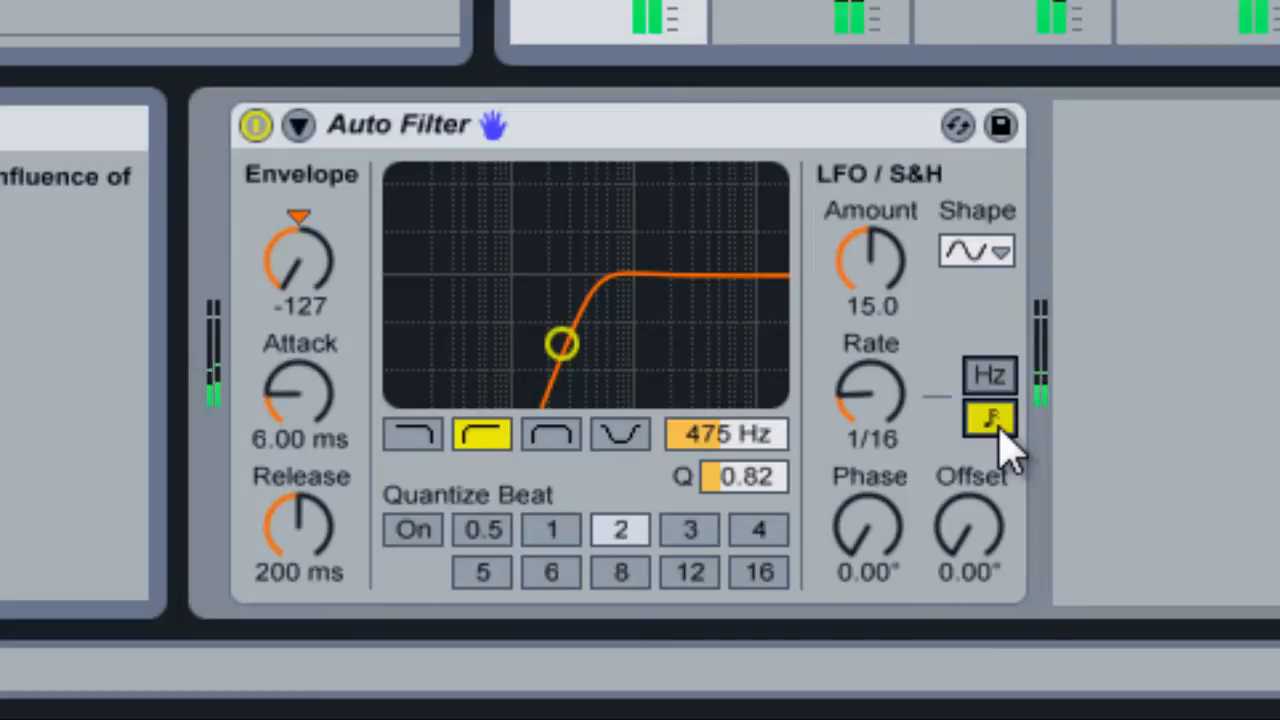
drag(908, 424, 904, 398)
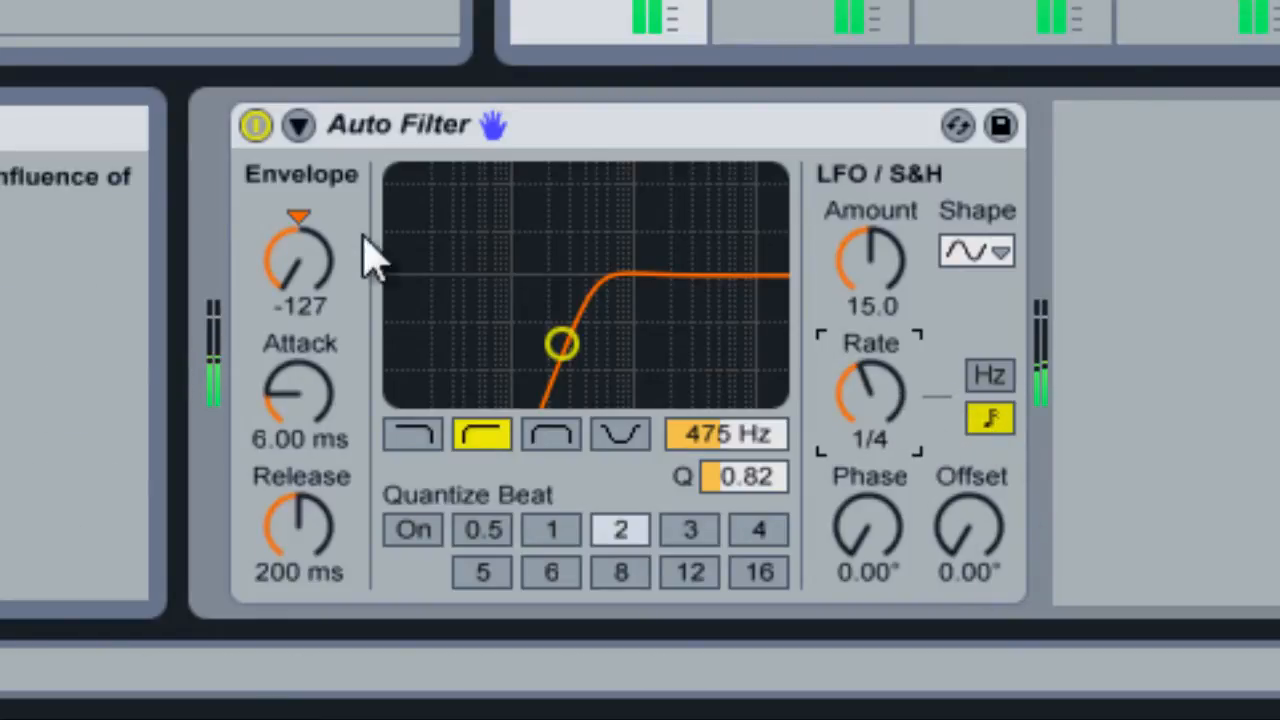
- Reset the envelope amount to 0.00 and raise the LFO amount to 30.0
click(314, 234)
key(Delete)
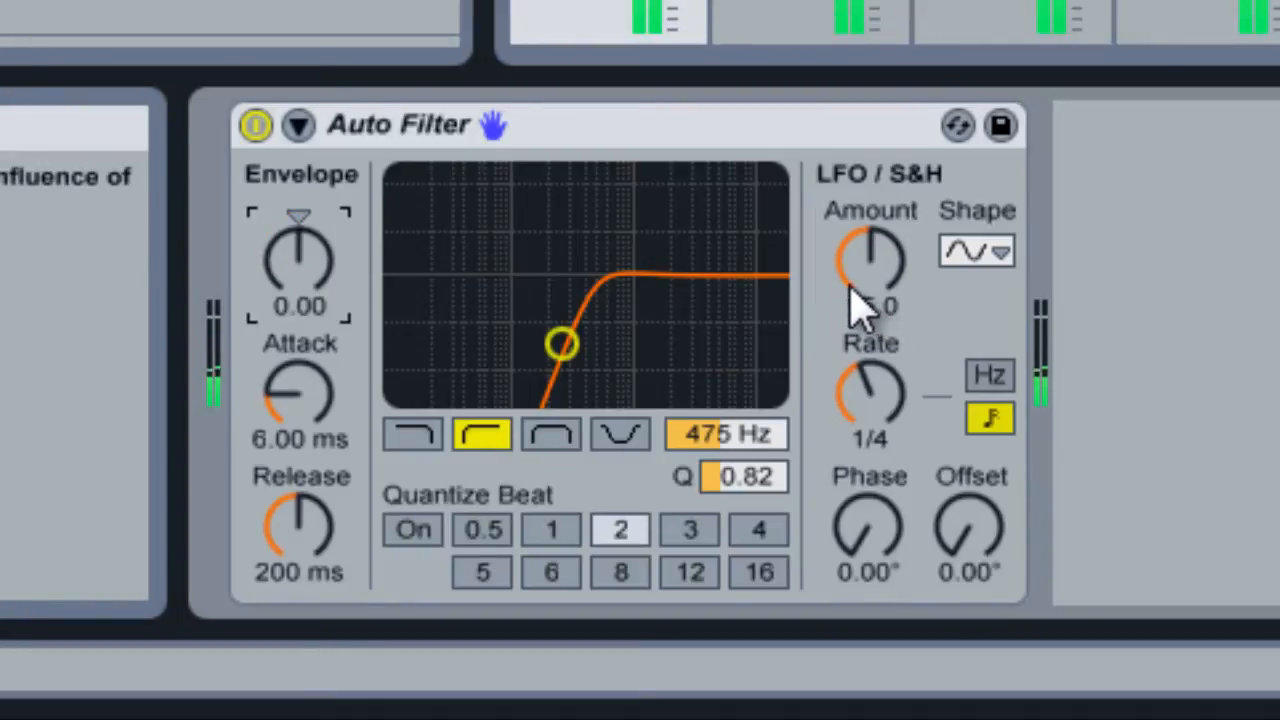
click(893, 281)
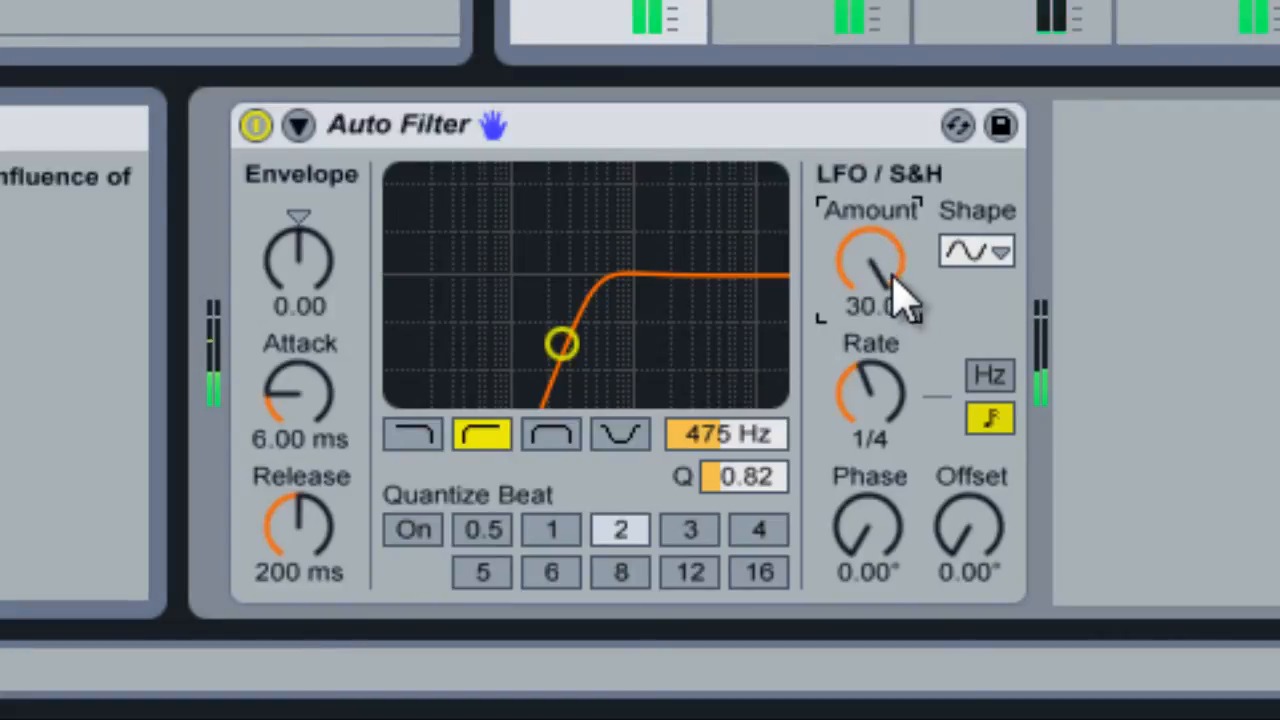
- Set the synced LFO rate to 2 and change the LFO shape from sine to square
drag(877, 391, 885, 409)
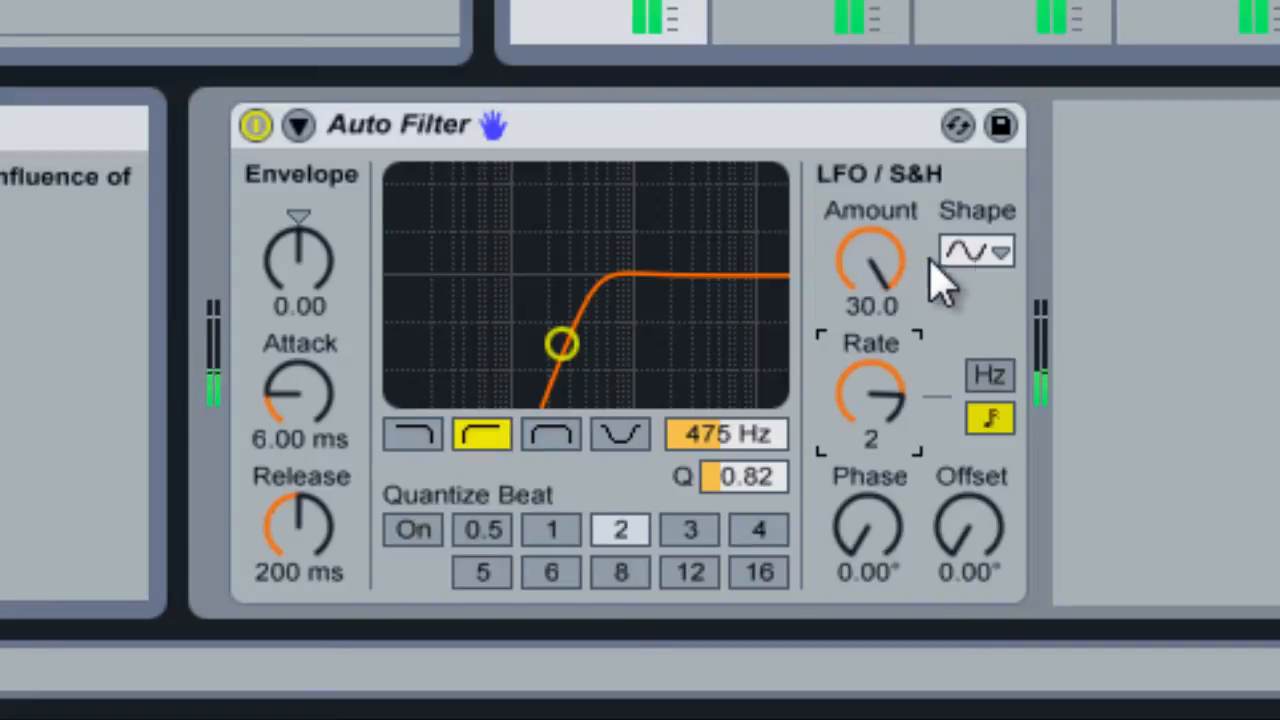
click(995, 262)
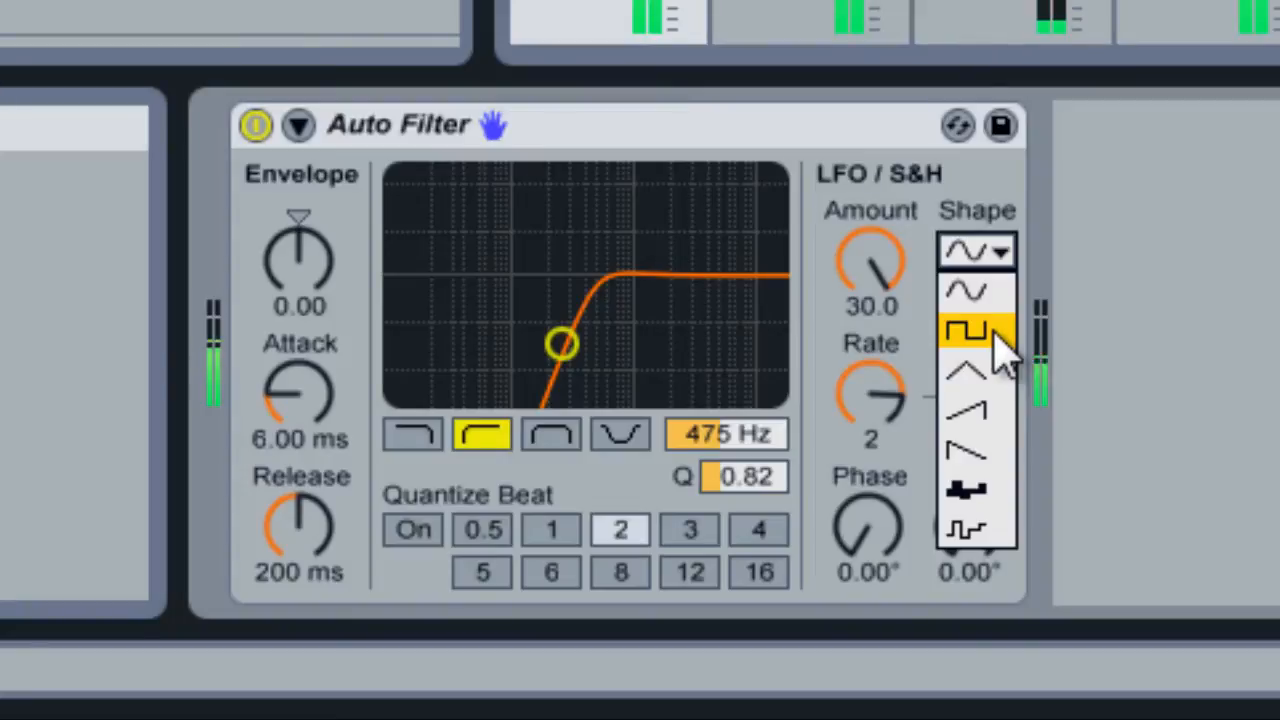
click(1003, 250)
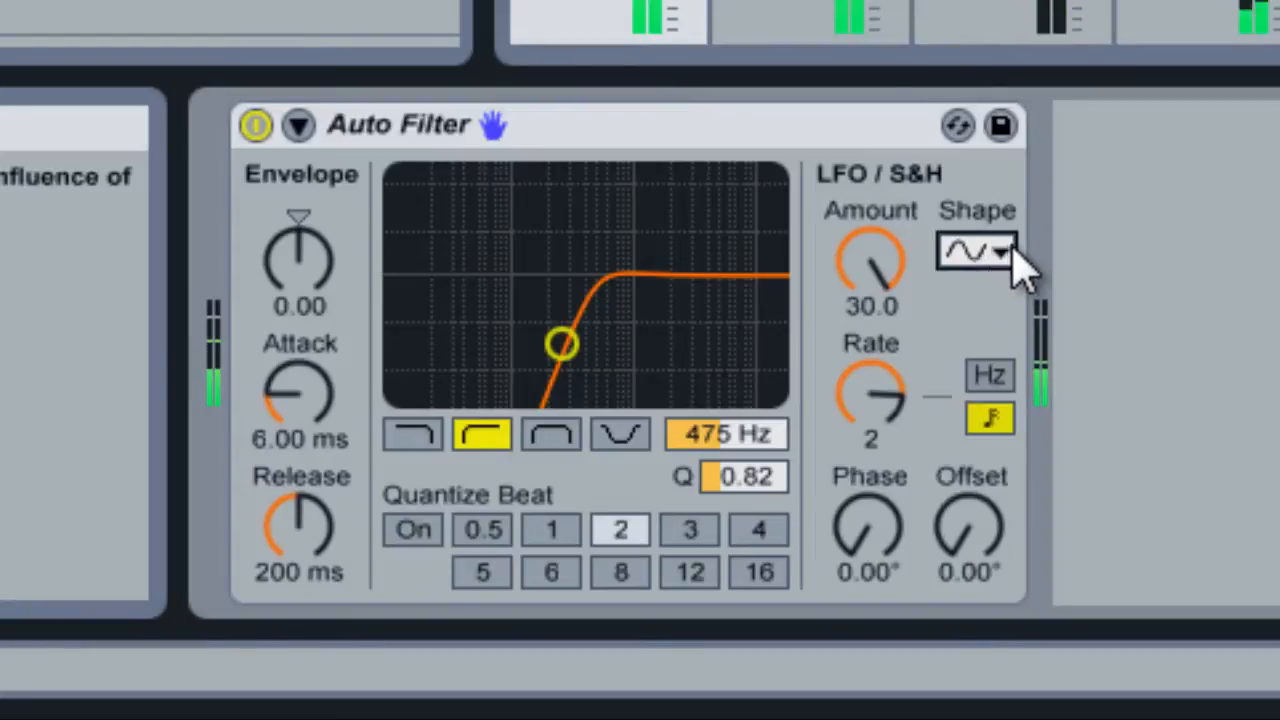
click(995, 251)
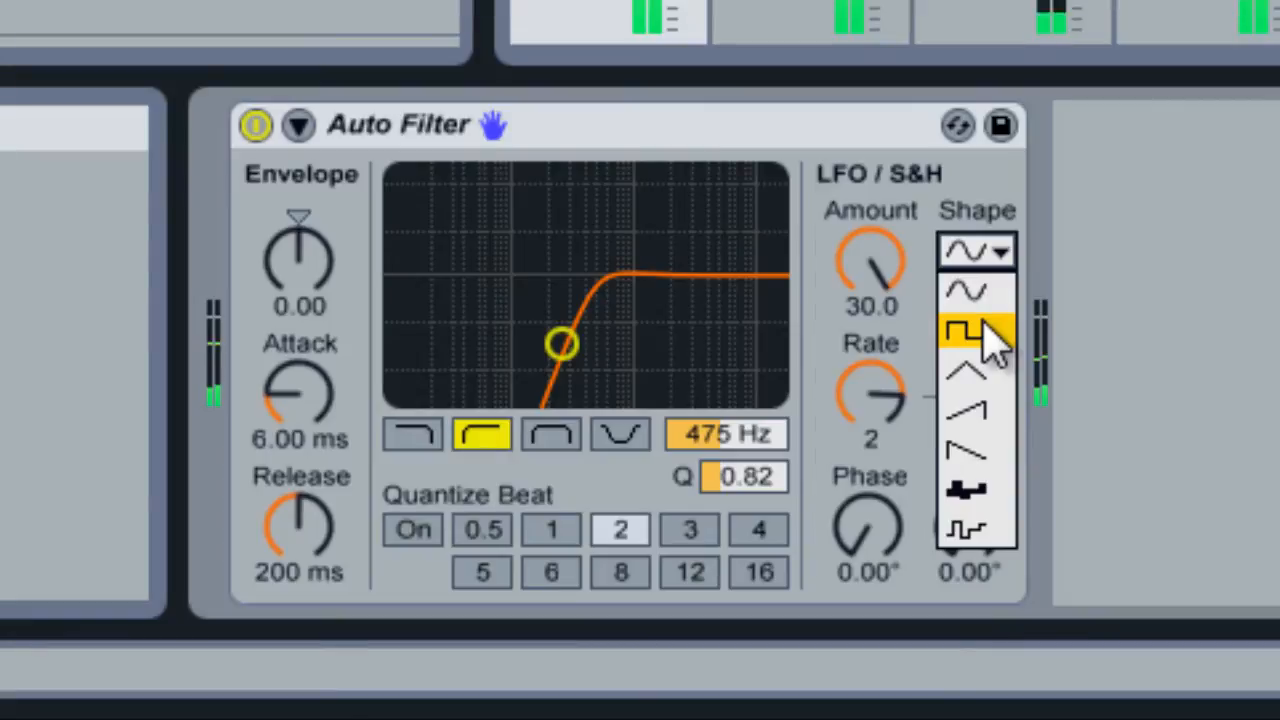
click(995, 338)
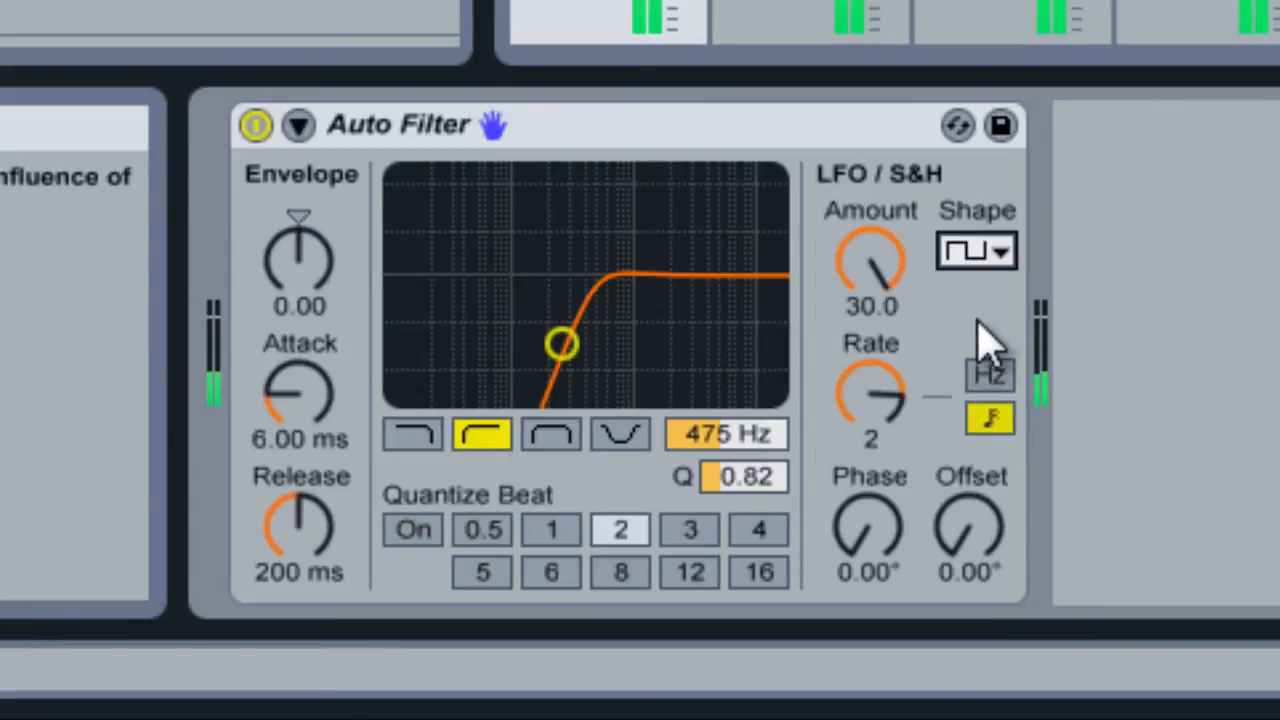
- Try the triangle LFO shape, followed by the rising sawtooth shape
click(1000, 252)
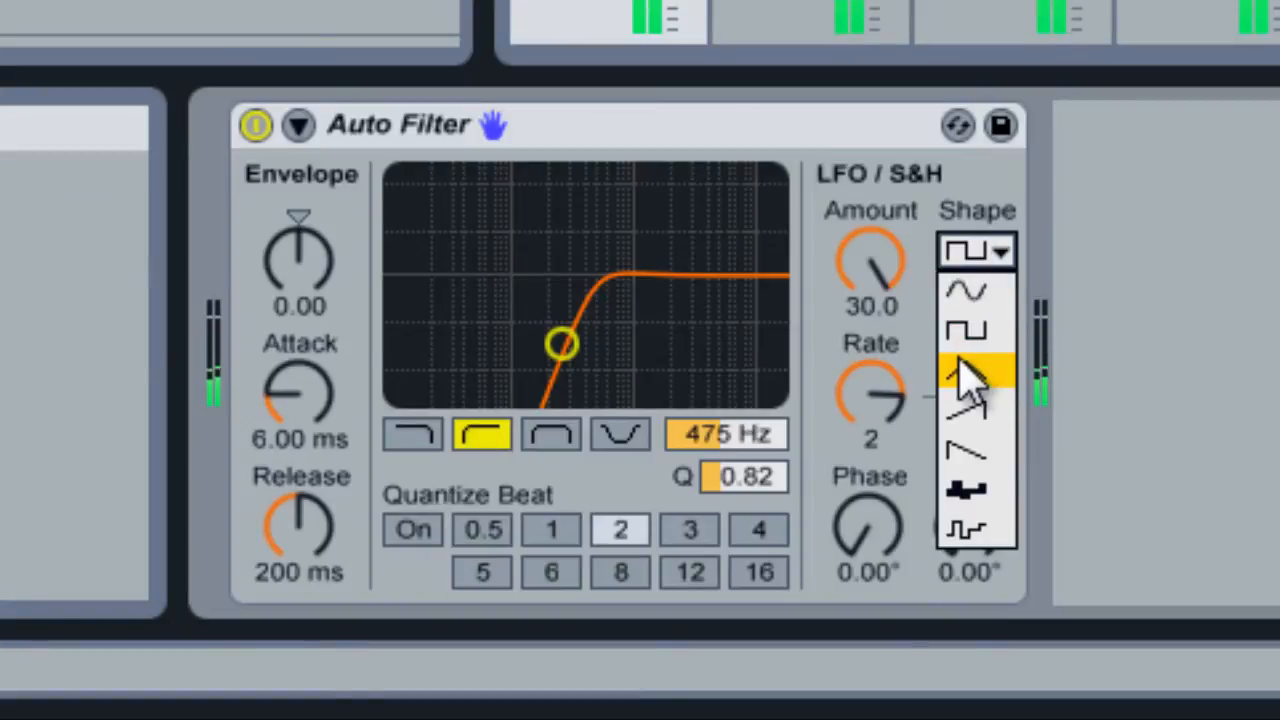
click(995, 390)
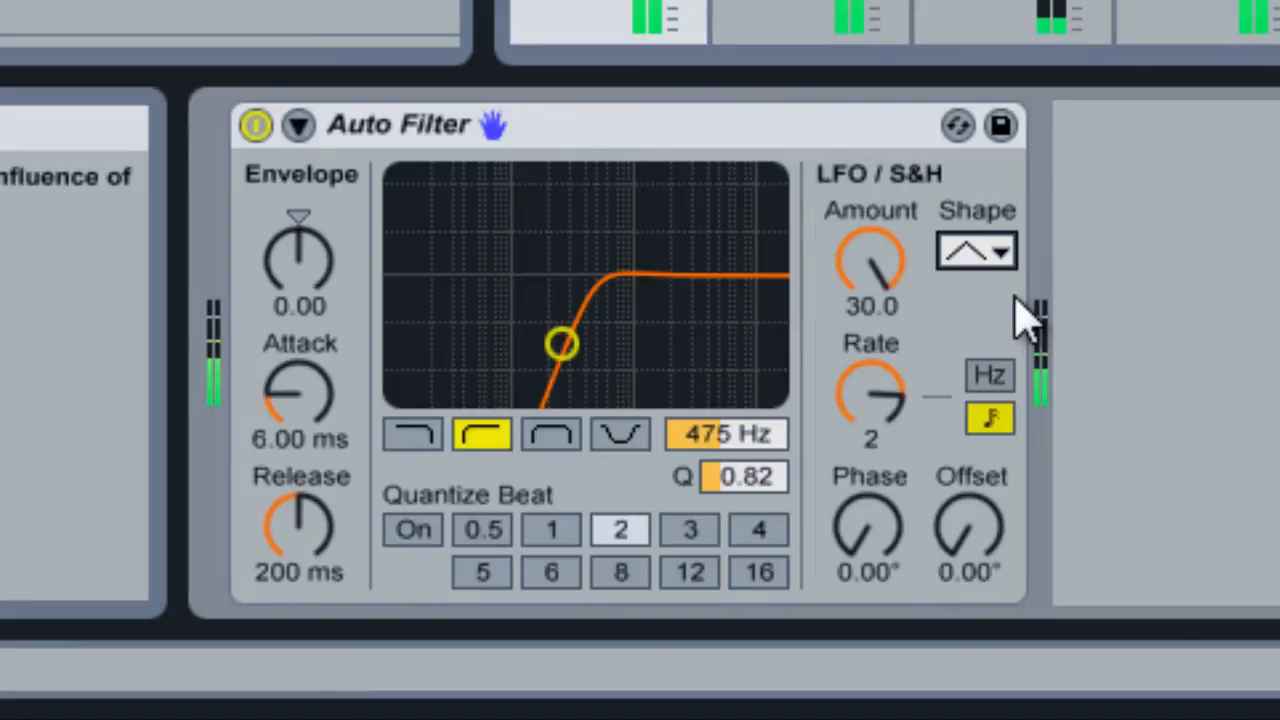
click(1006, 262)
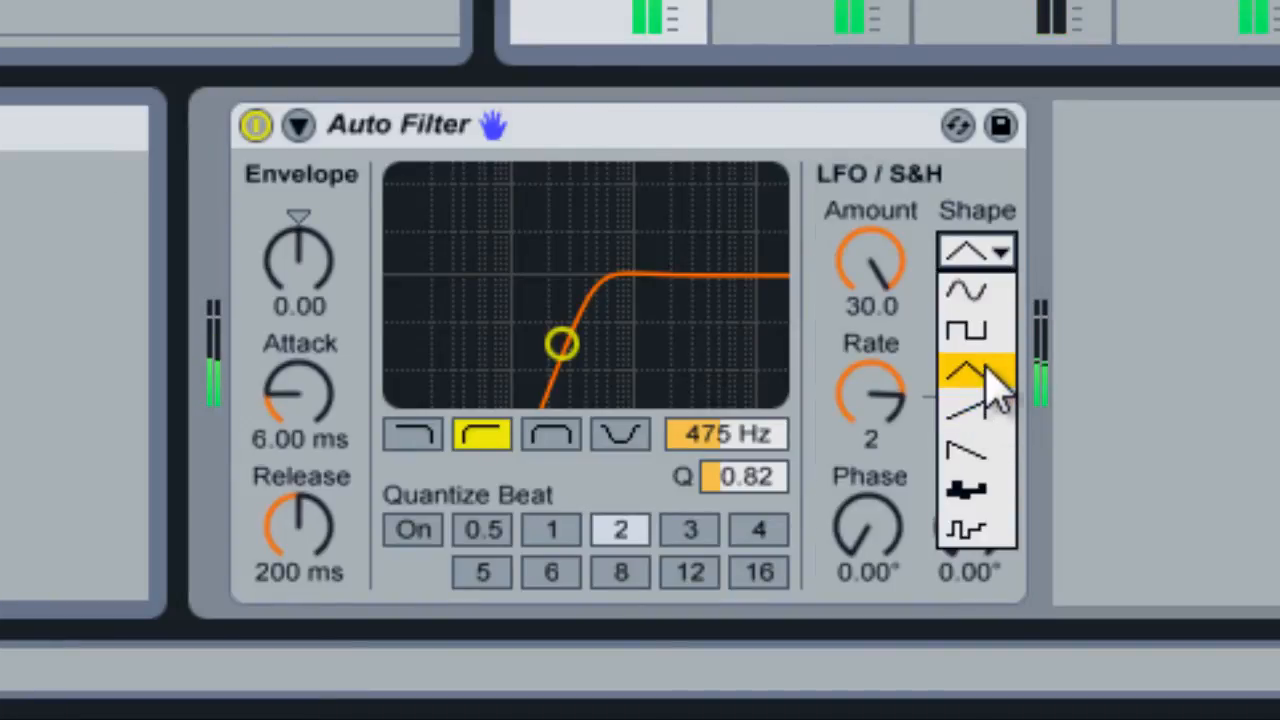
click(990, 430)
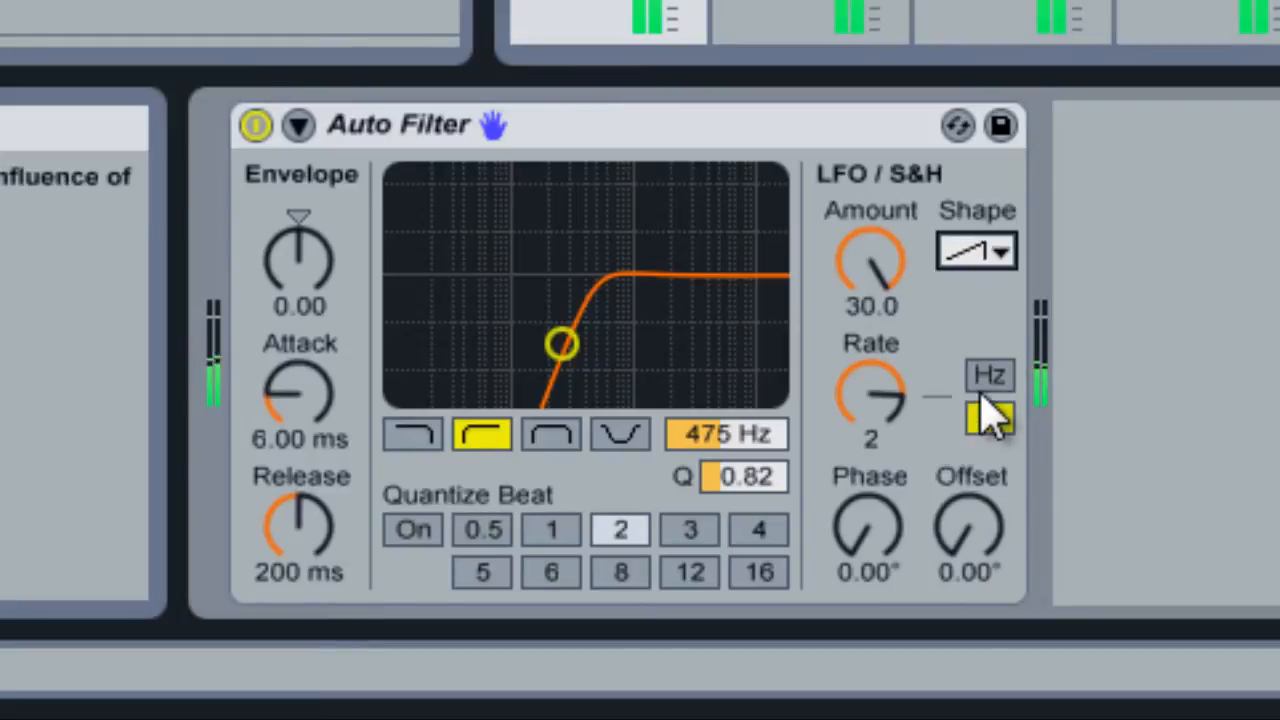
- Set the LFO shape to the falling sawtooth and change the filter type to low-pass
click(985, 262)
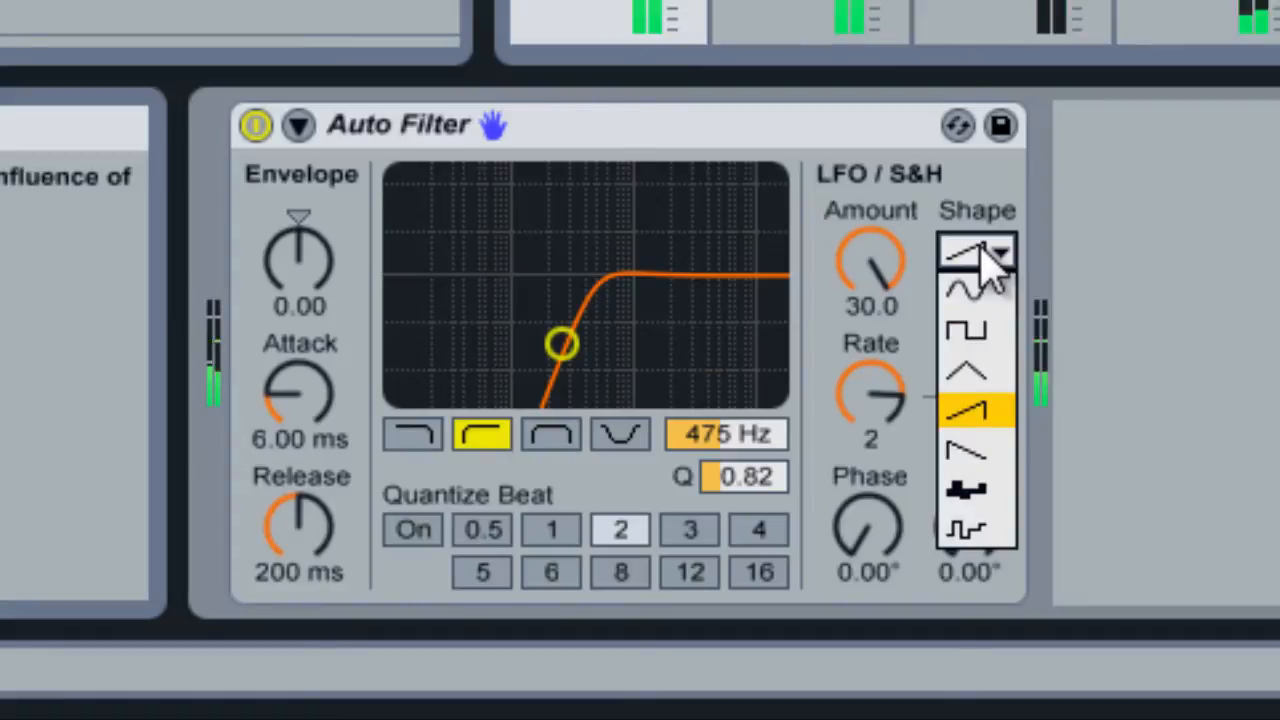
click(970, 452)
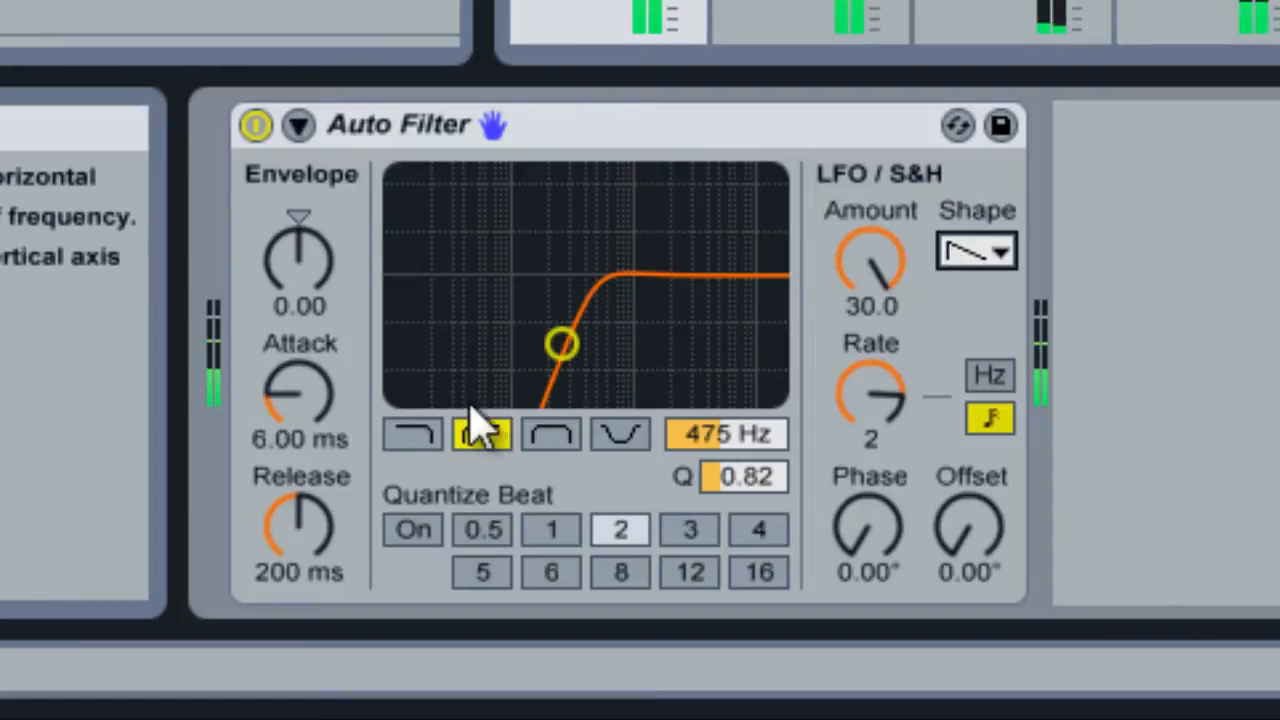
click(418, 455)
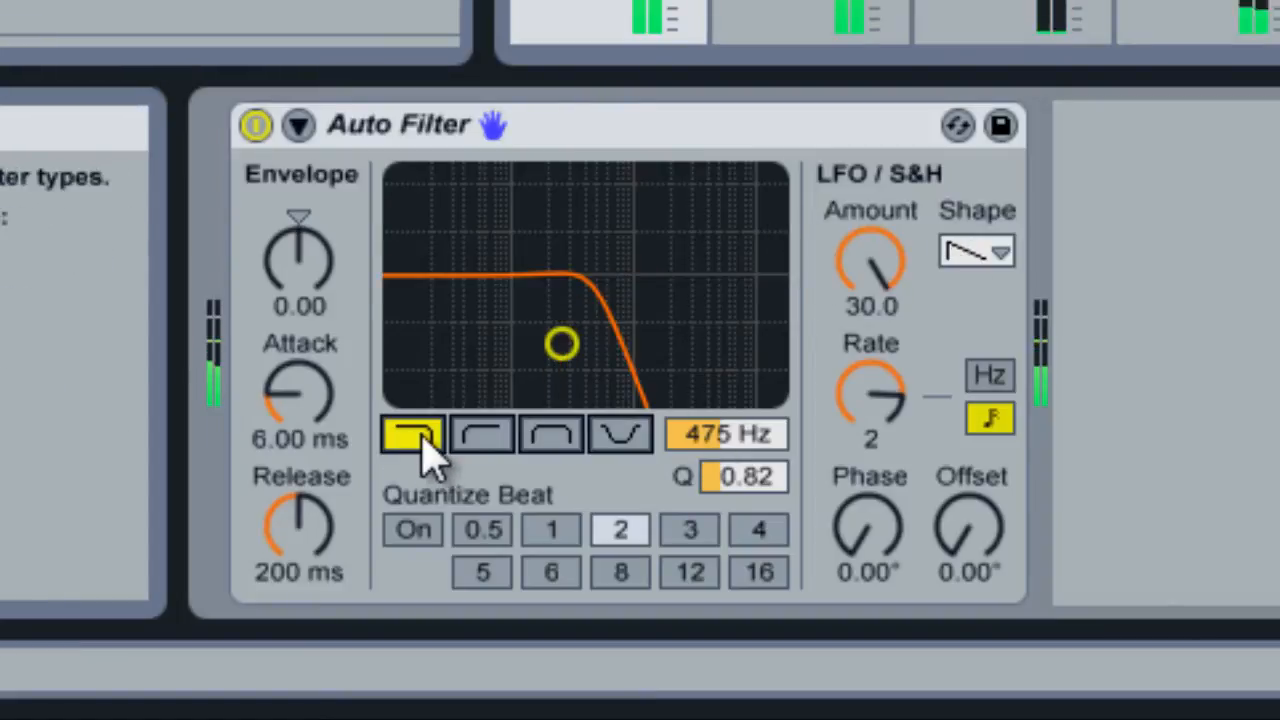
- Try both random sample-and-hold LFO shapes and settle on the first of the two
click(987, 254)
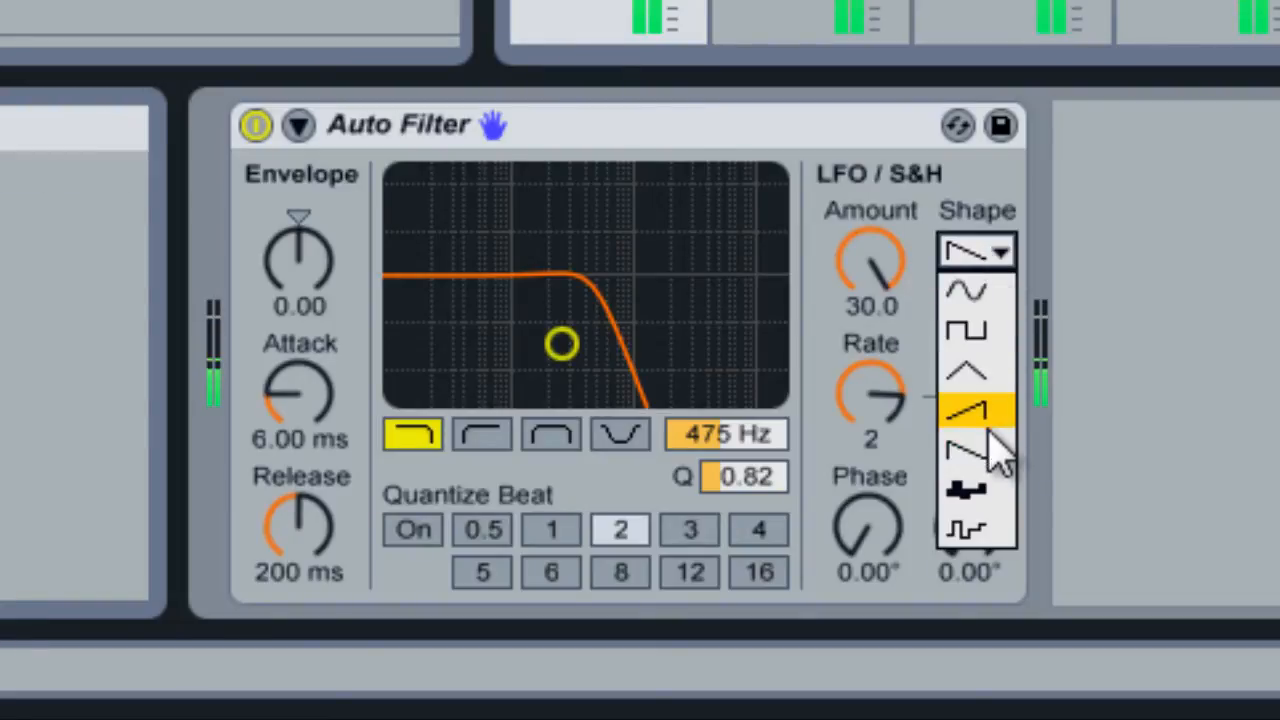
click(1000, 513)
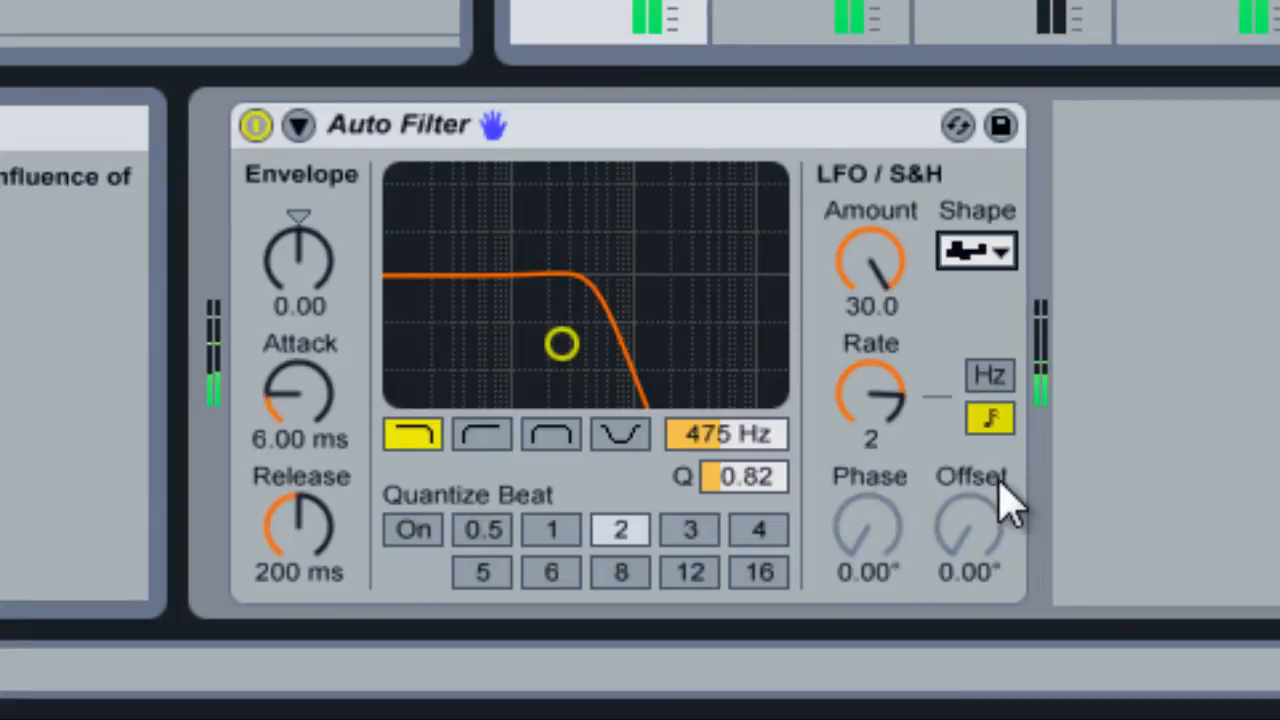
click(989, 250)
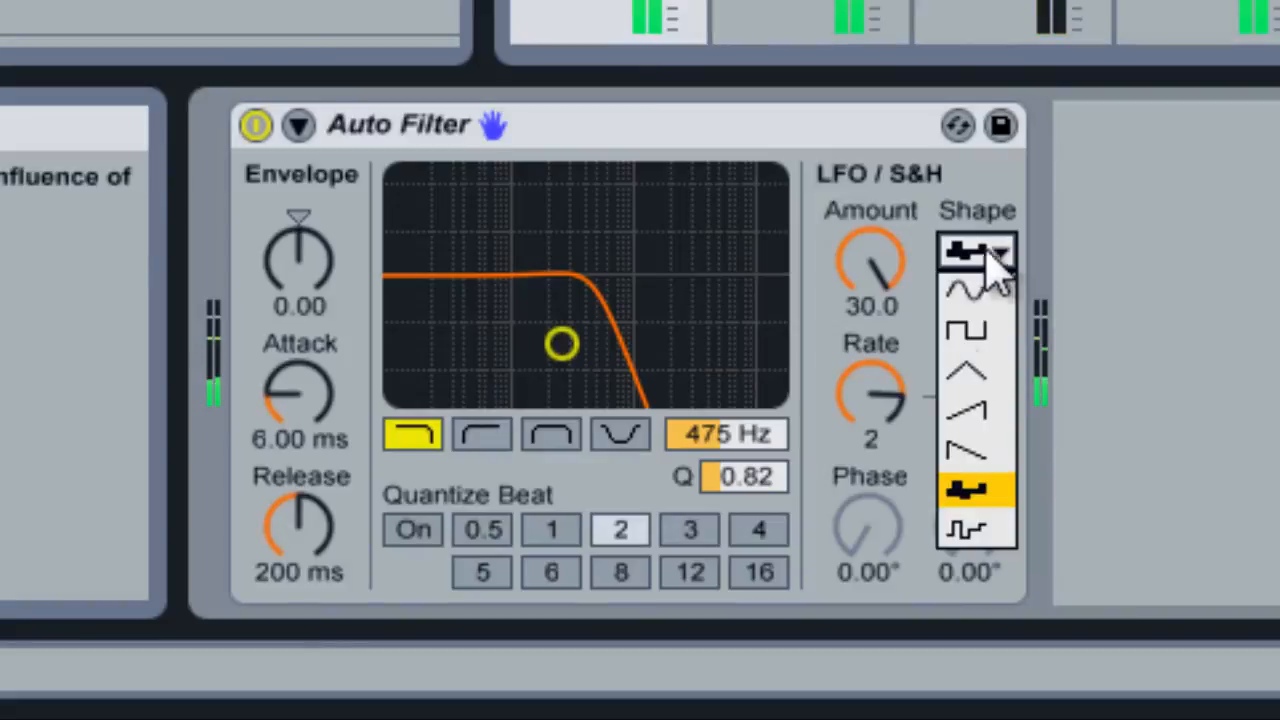
click(968, 526)
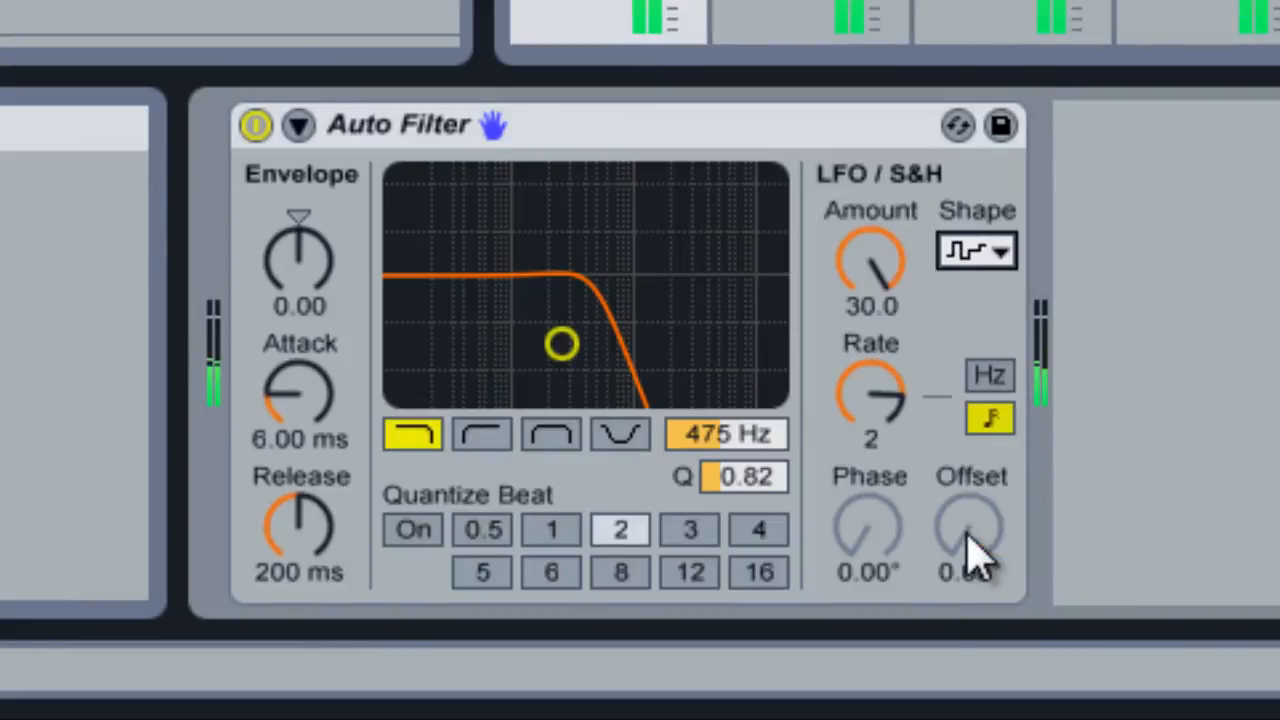
click(1008, 255)
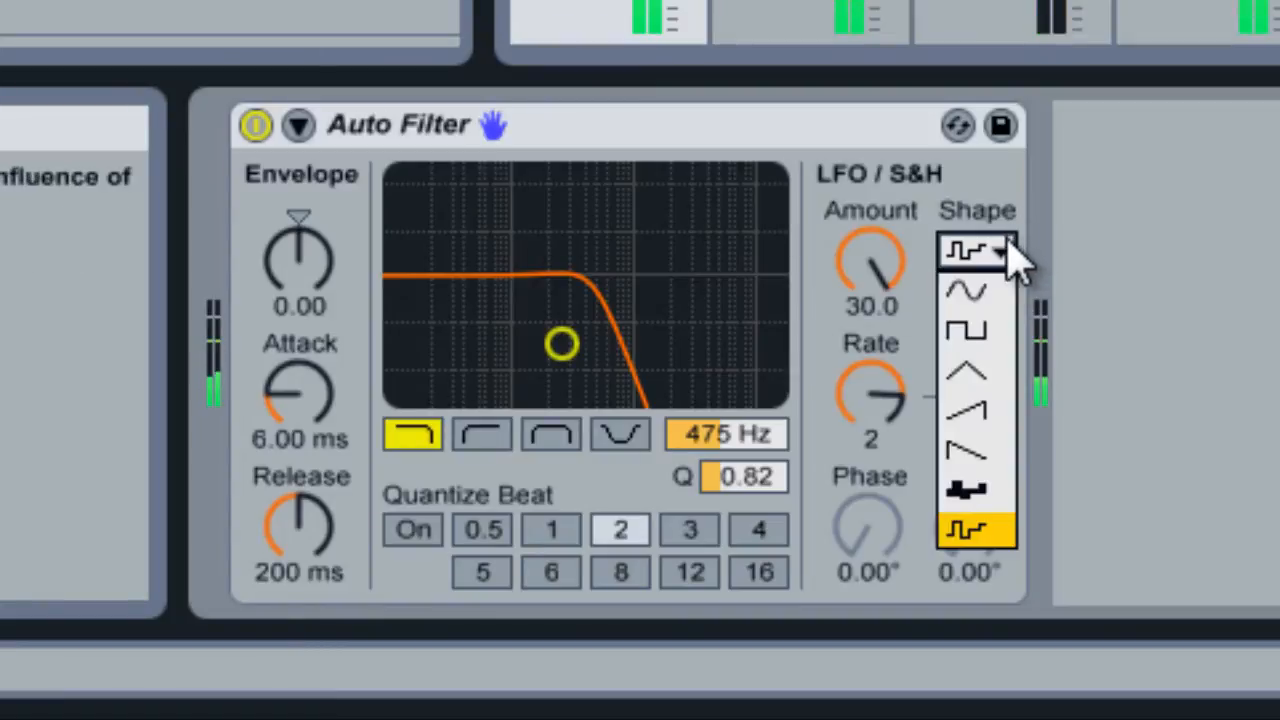
click(962, 494)
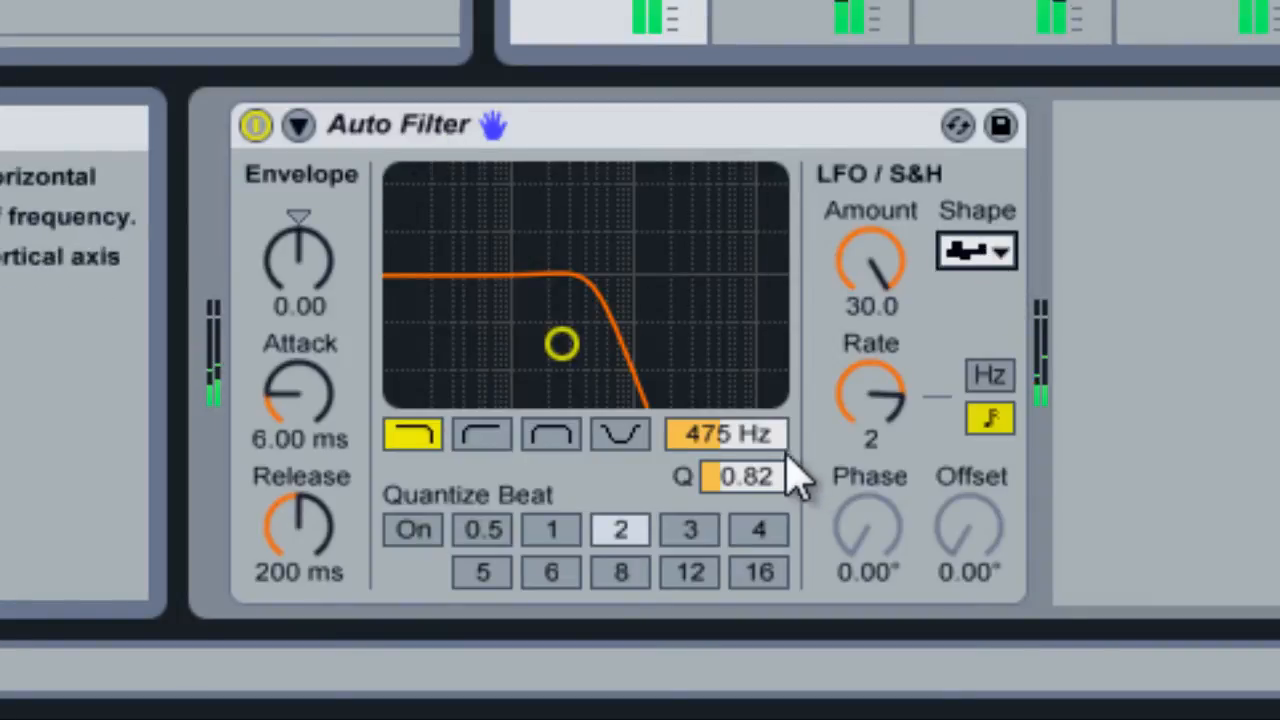
- Raise the low-pass cutoff to 3.99 kHz and set the synced LFO rate to 1/8
drag(763, 446, 766, 451)
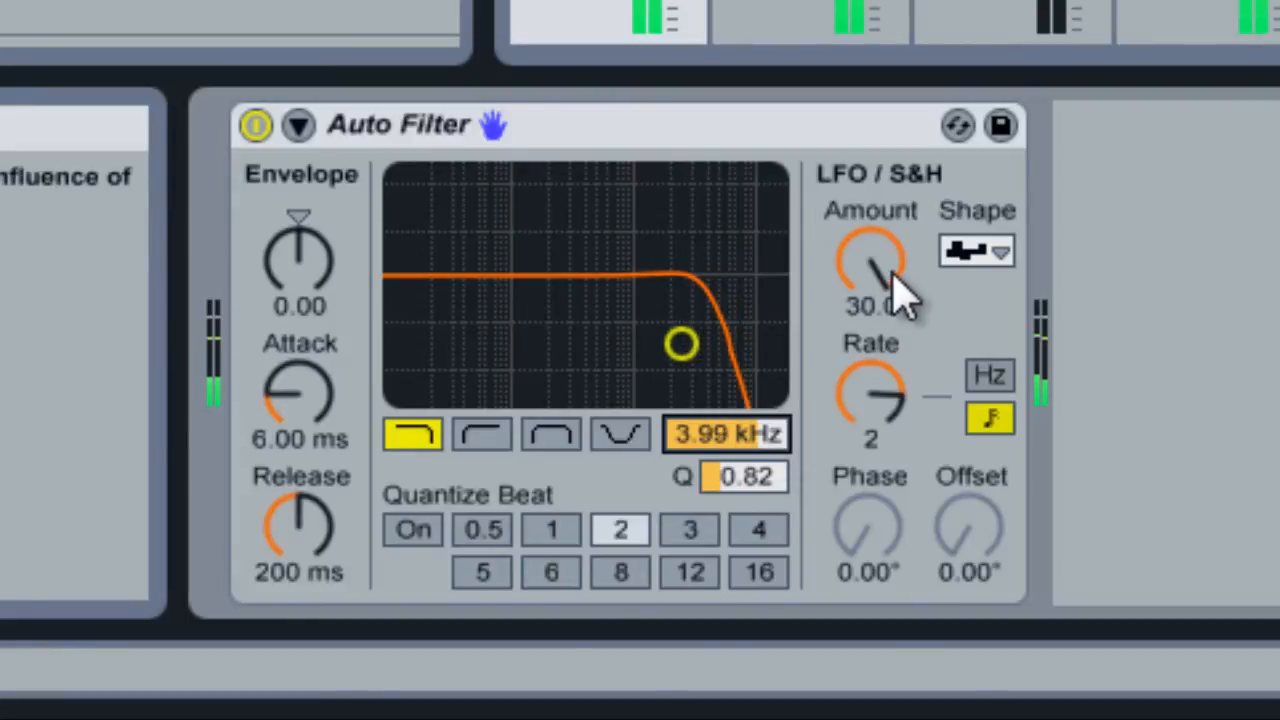
drag(874, 409, 880, 420)
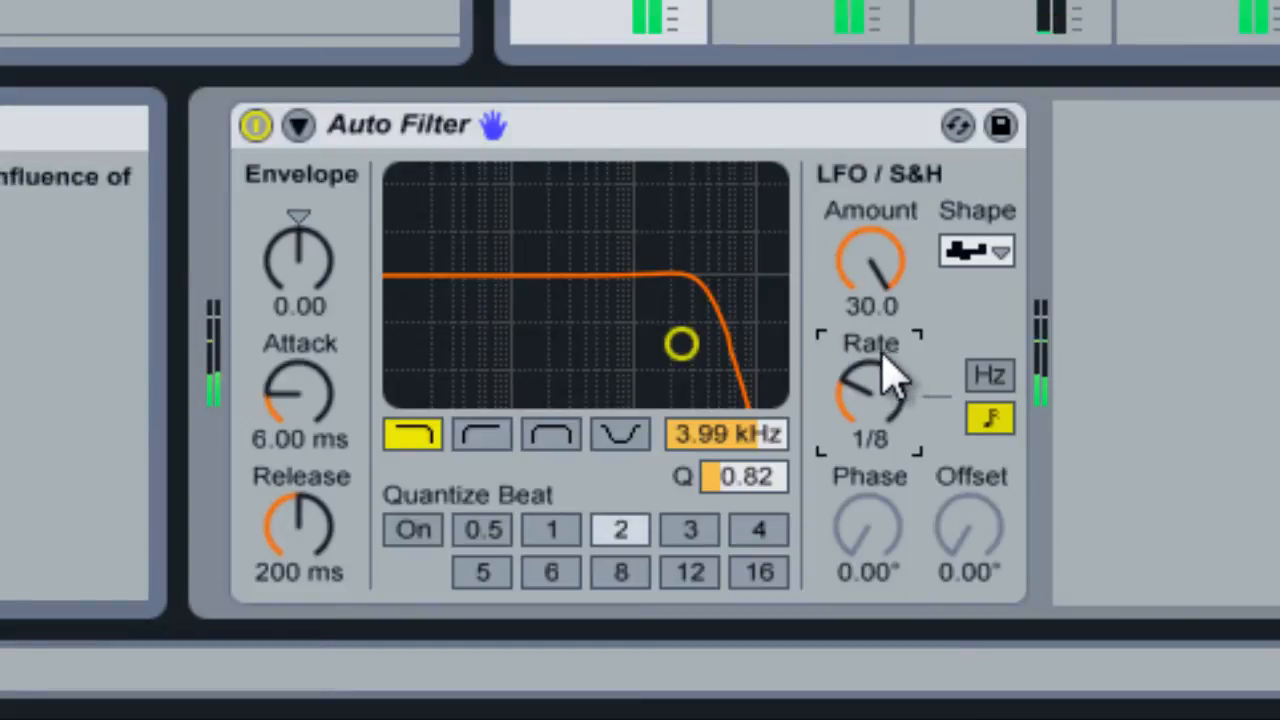
- Turn on Quantize Beat and set its value to 1
click(418, 530)
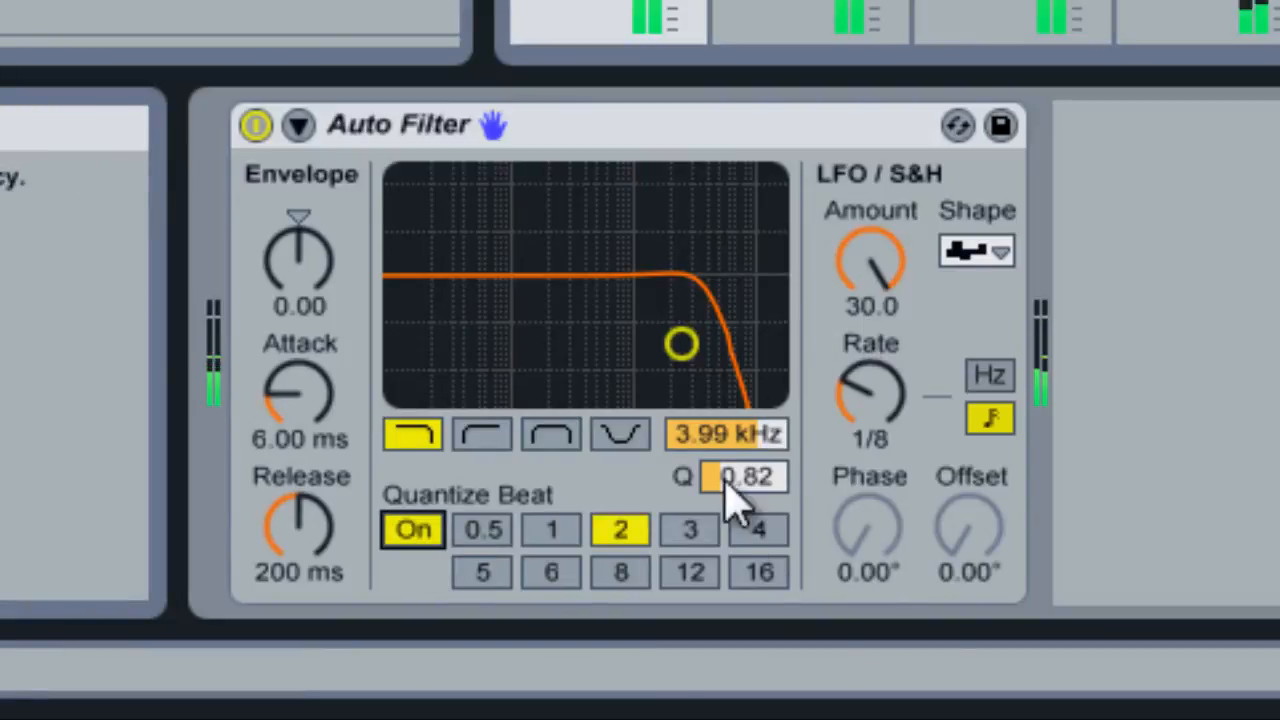
click(558, 540)
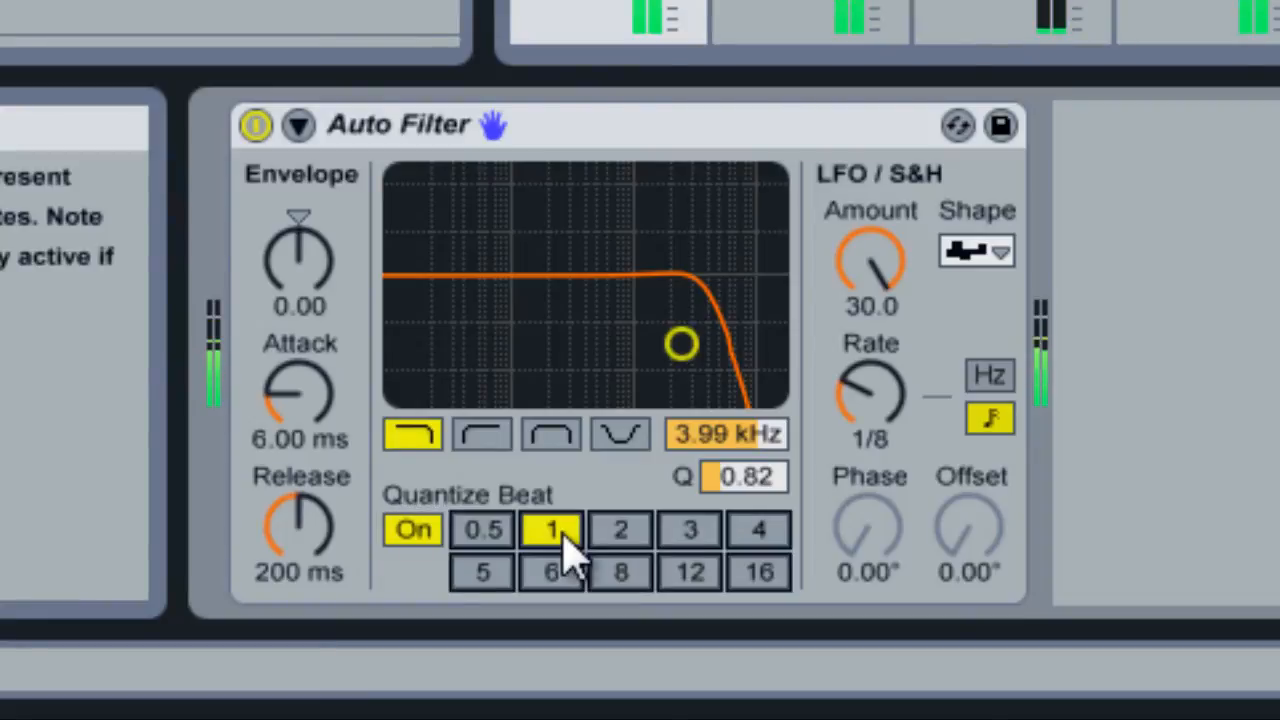
- Remove the LFO modulation by setting its amount to 0.00, and sweep the low-pass cutoff, ending at 11.3 kHz
drag(750, 430, 753, 460)
click(868, 290)
drag(855, 275, 857, 281)
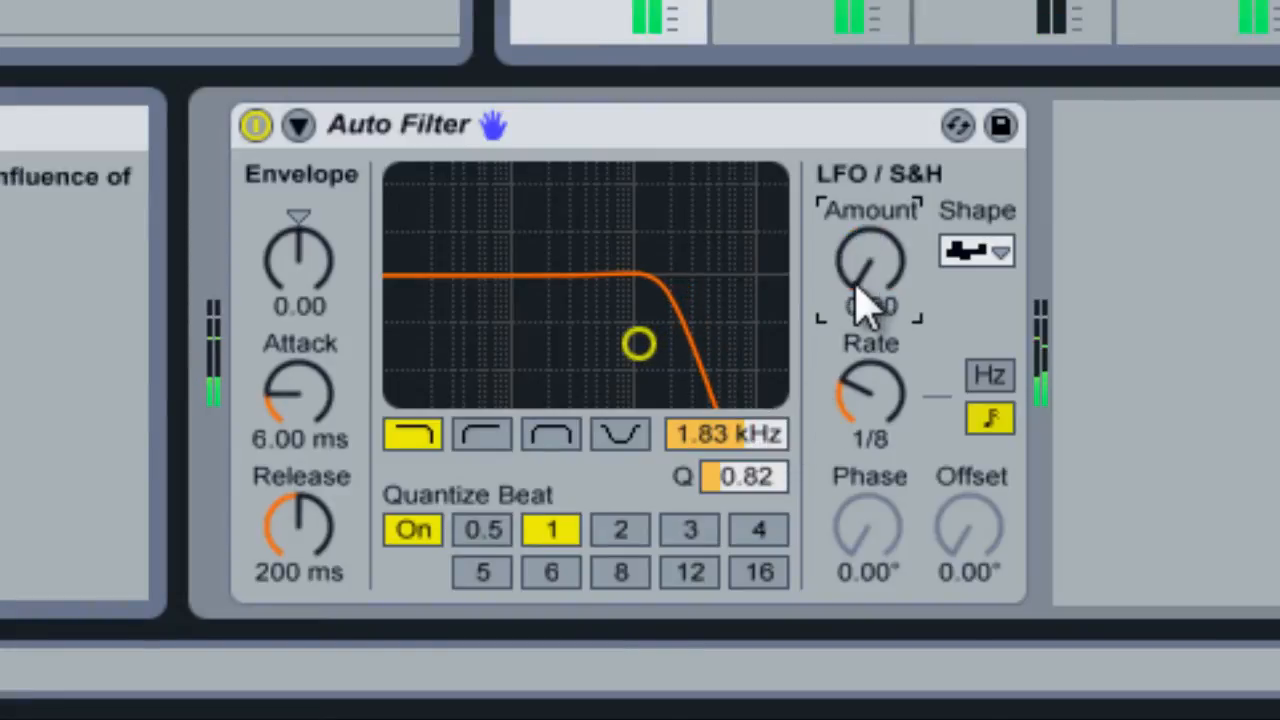
drag(750, 440, 752, 446)
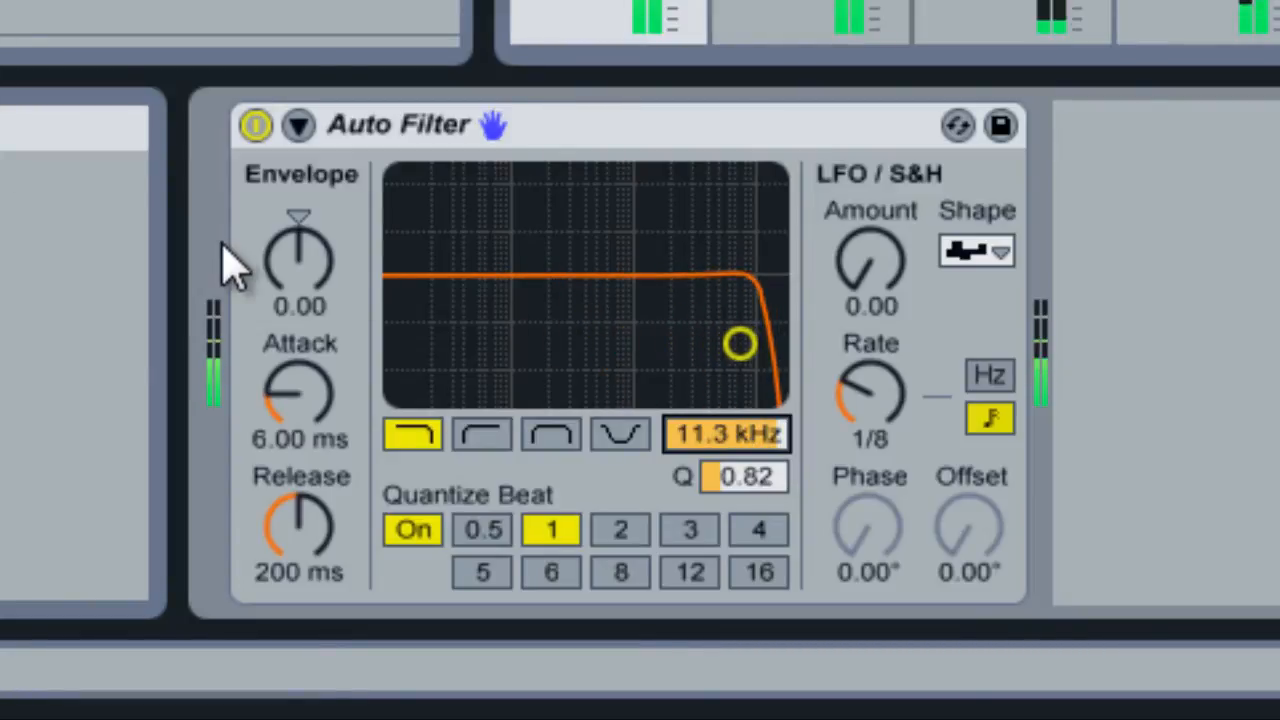
- Expand the Auto Filter's sidechain section, enable Sidechain and choose 2 Kick as its audio source
click(298, 124)
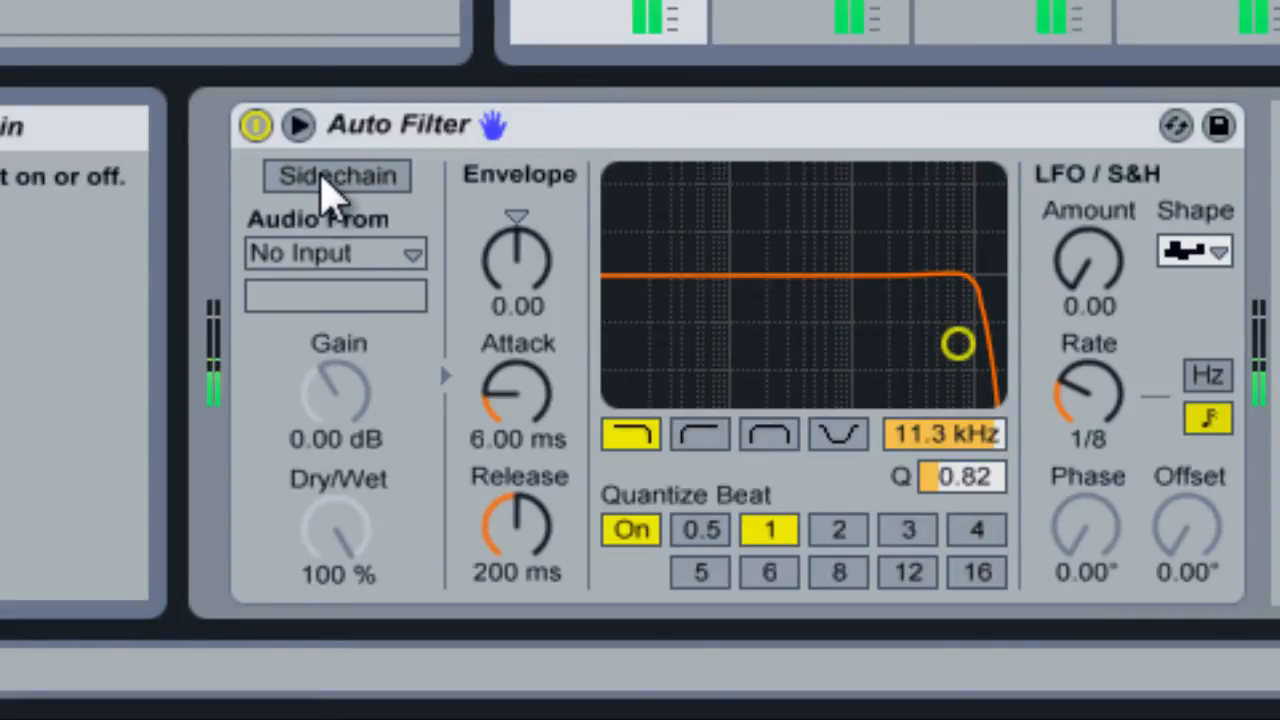
click(323, 180)
click(409, 255)
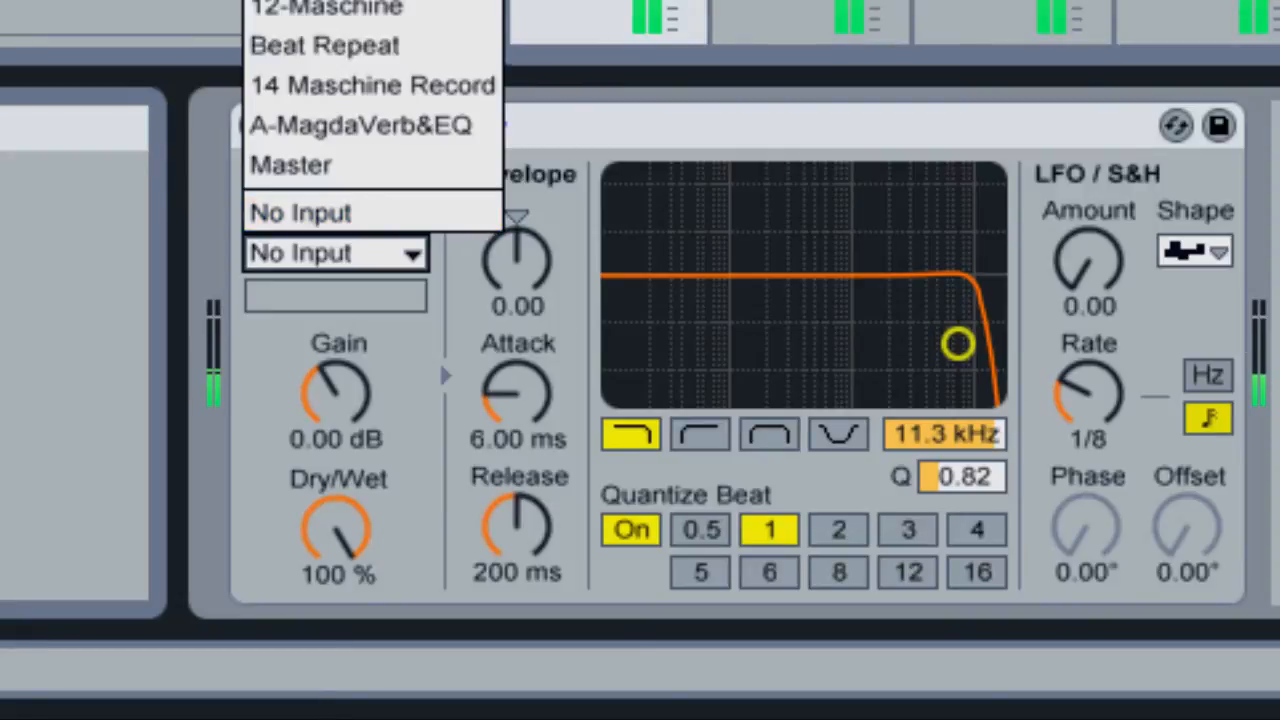
click(300, 2)
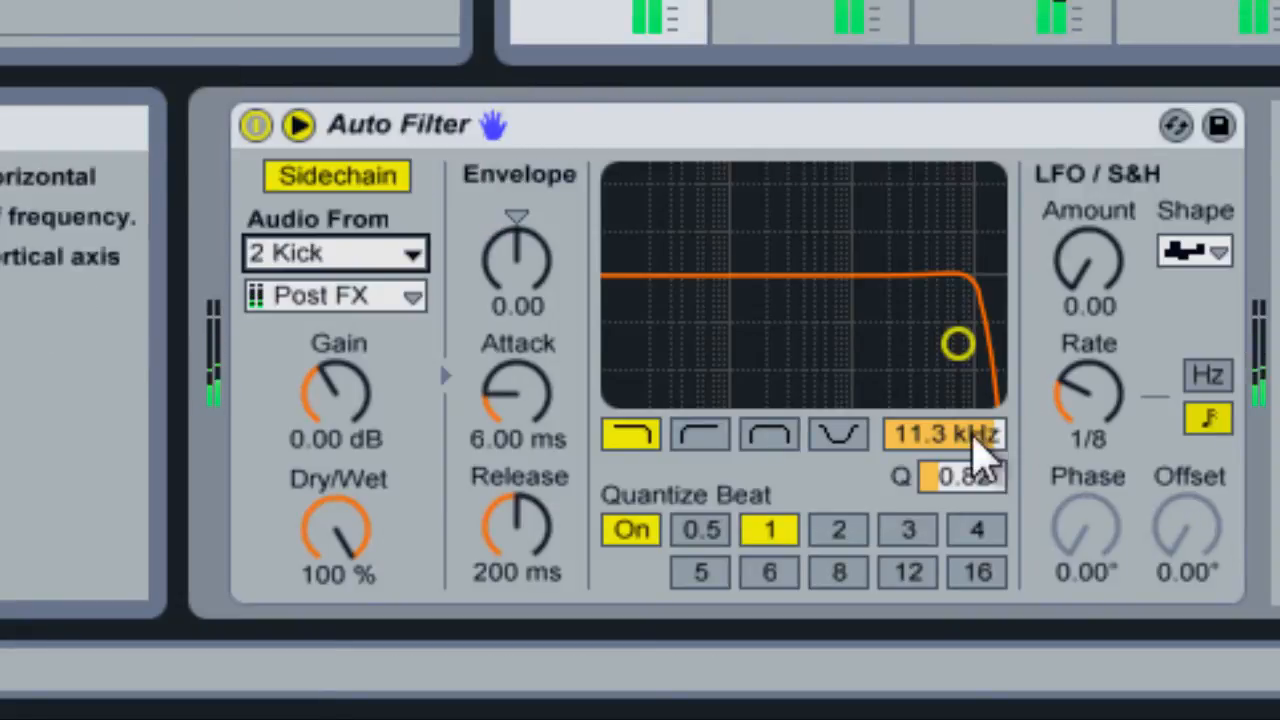
- Lower the low-pass cutoff to 2.50 kHz
click(970, 440)
scroll(975, 460, down, 15)
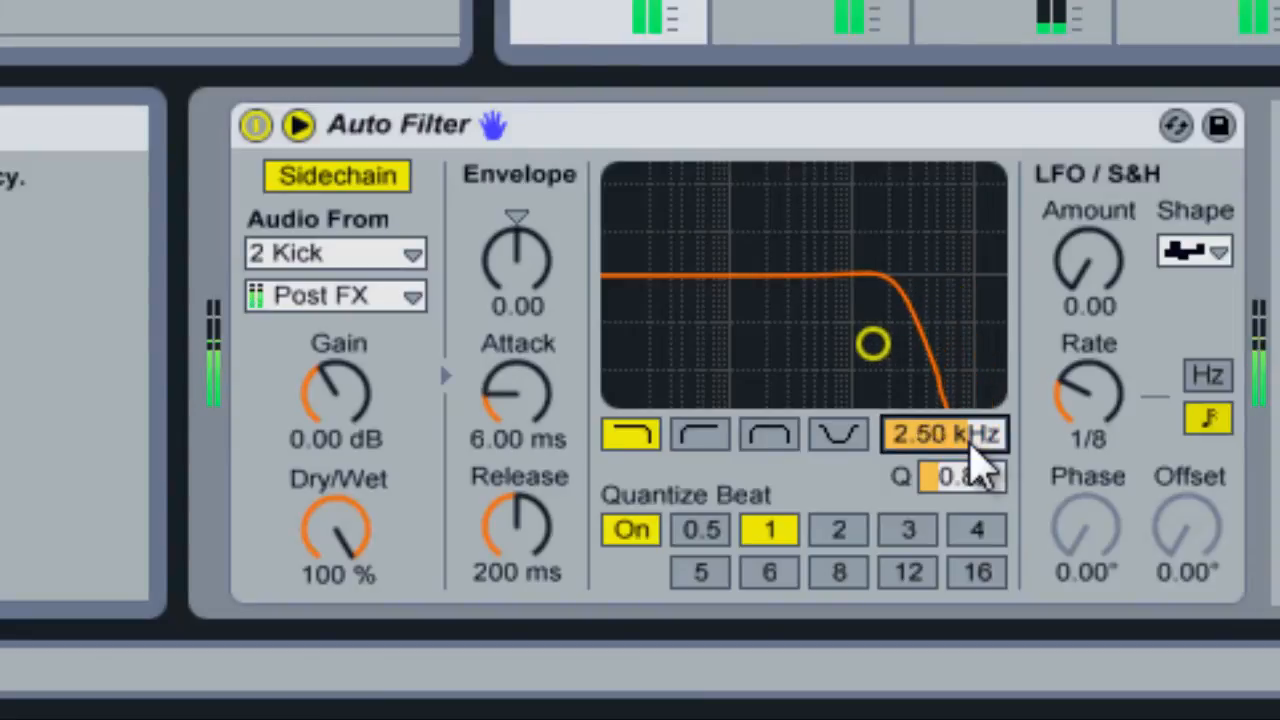
- Lower the low-pass cutoff to 798 Hz and raise the envelope amount to 127
scroll(975, 460, down, 6)
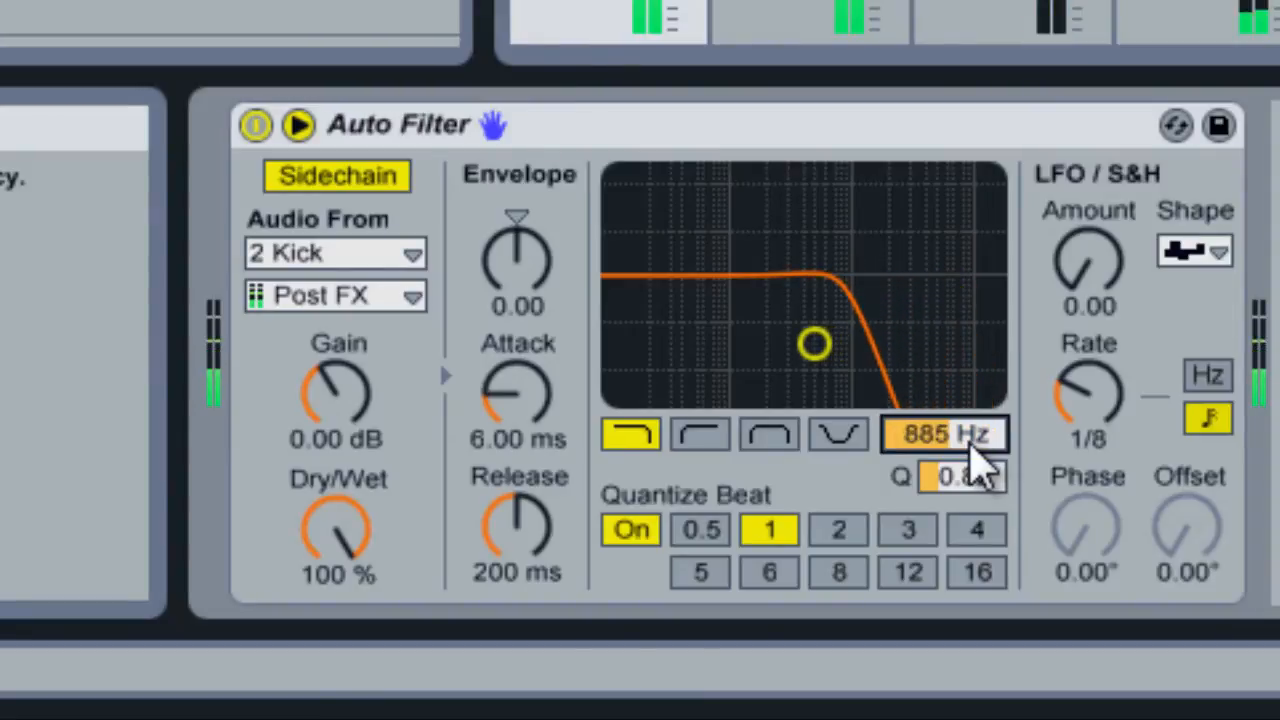
drag(968, 442, 968, 452)
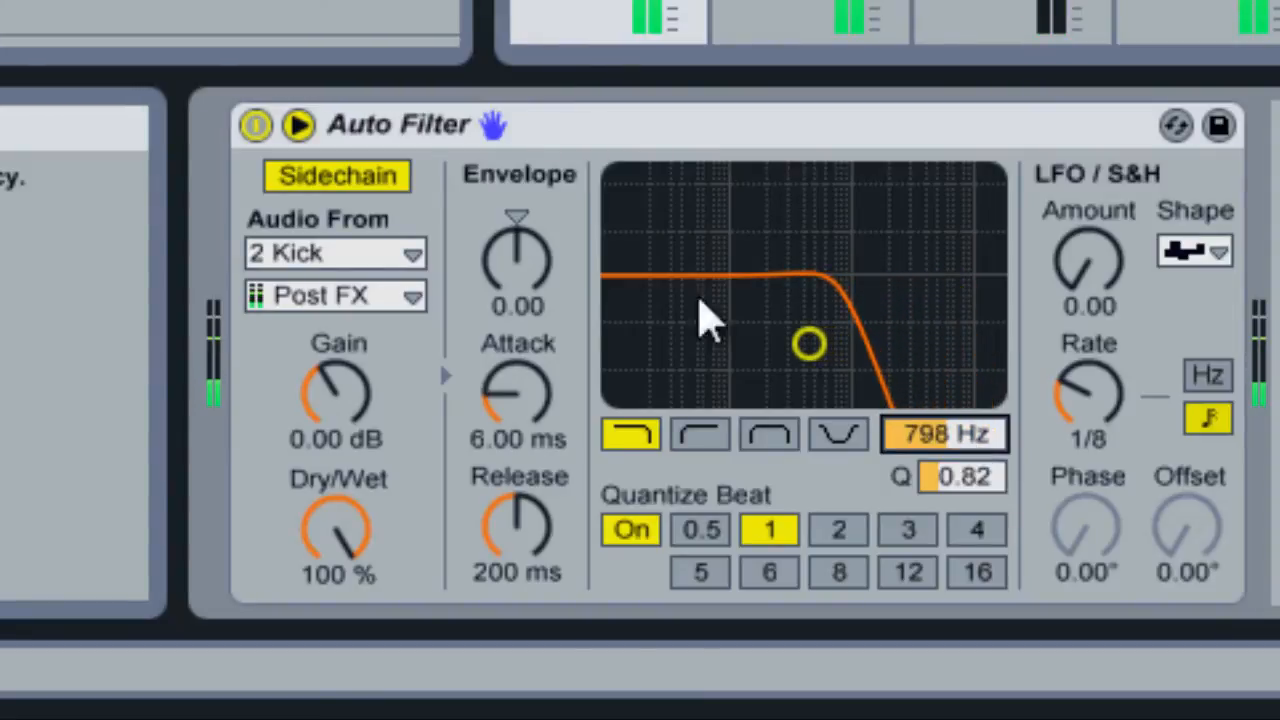
drag(503, 262, 503, 200)
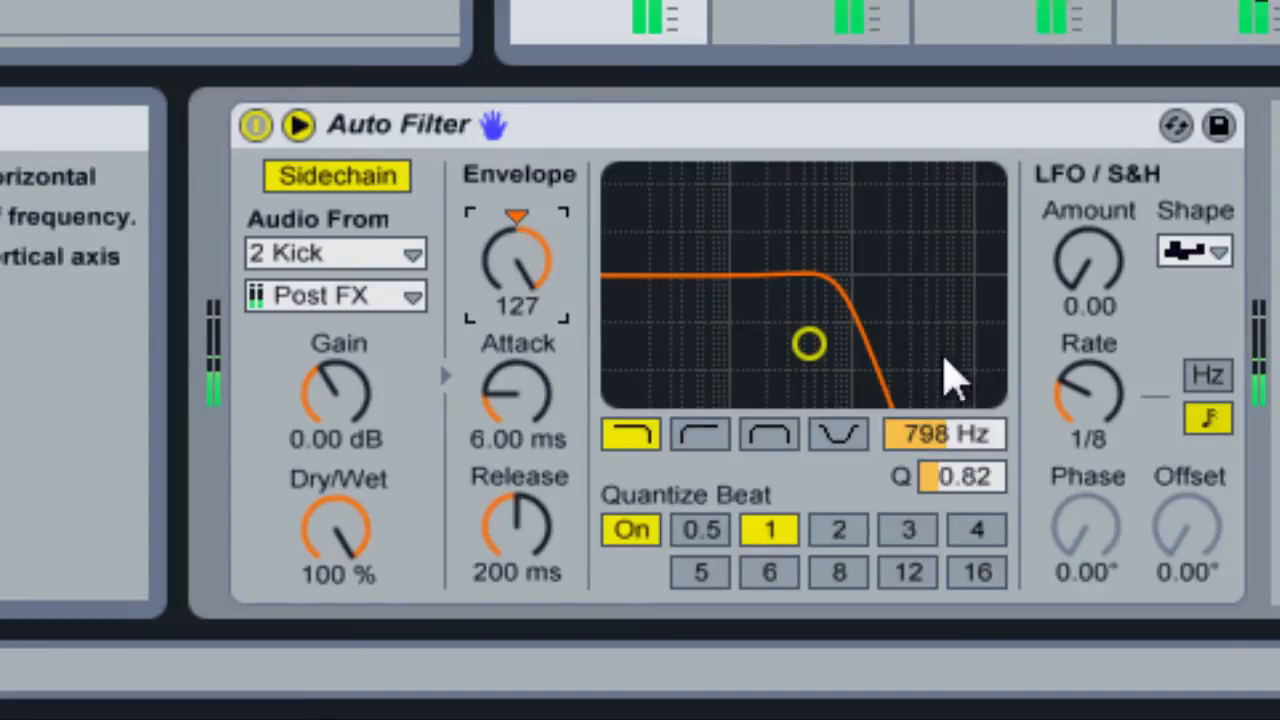
- With Quantize Beat turned off, set the low-pass cutoff to 719 Hz and the sidechain gain to 16.7 dB
click(628, 532)
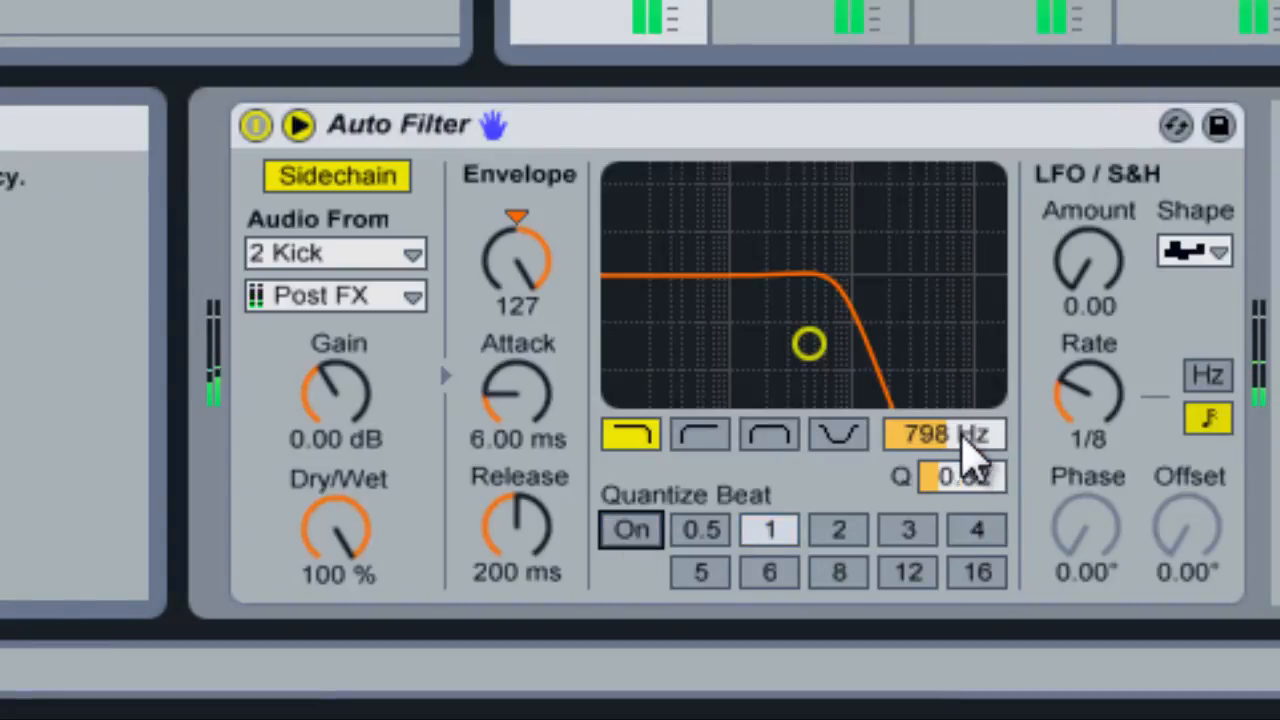
mouse_move(970, 452)
mouse_down()
mouse_move(949, 436)
mouse_move(949, 460)
mouse_up()
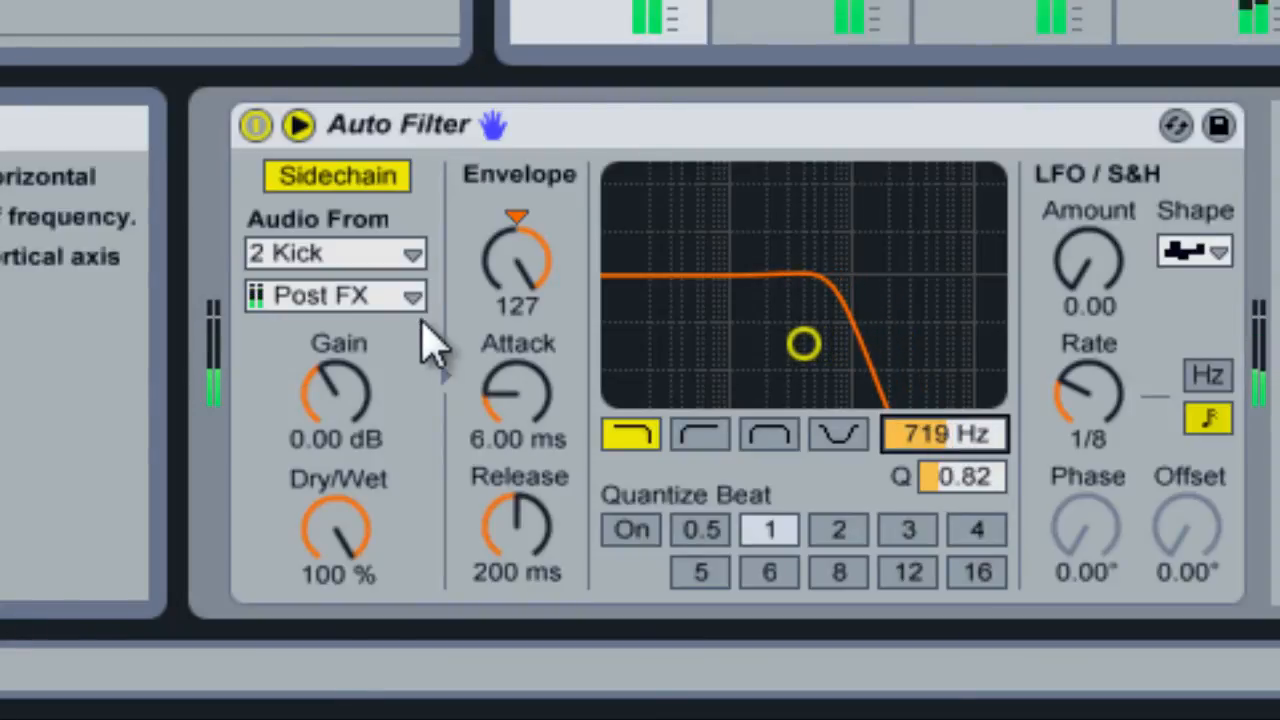
drag(360, 405, 360, 385)
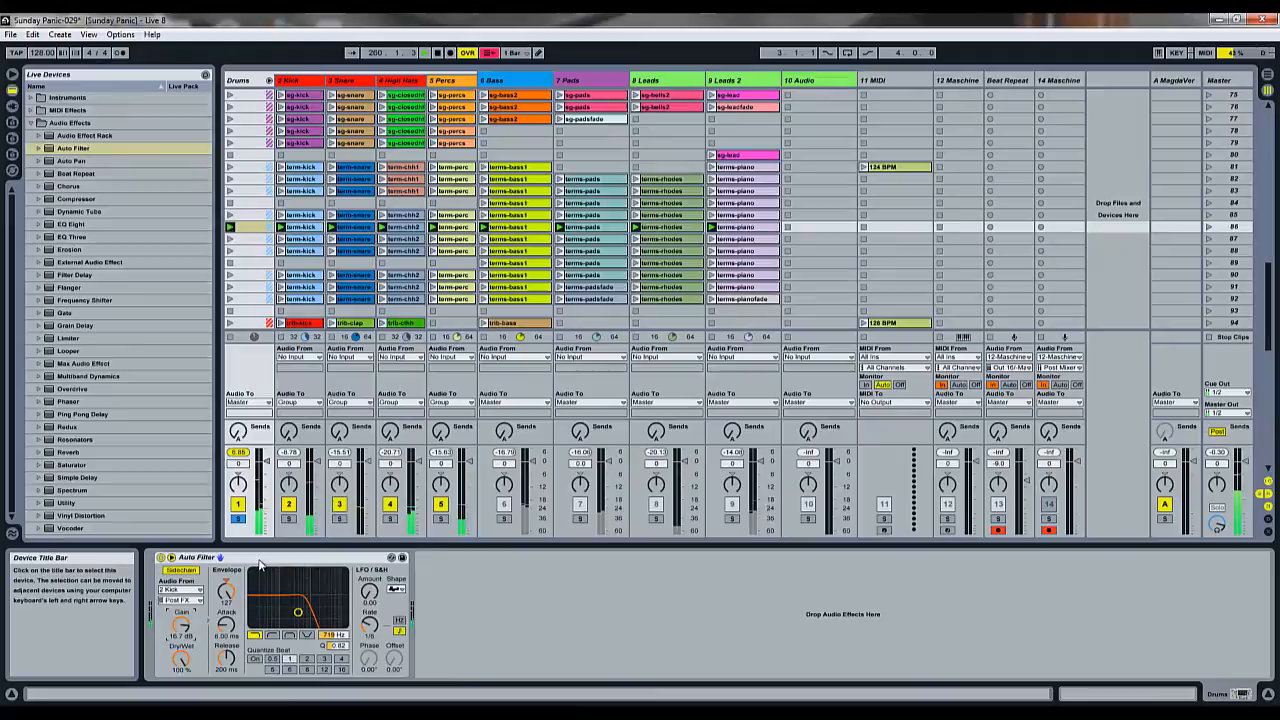
- Move the Auto Filter from the Drums group to the 6 Bass track and turn off the Drums solo
click(259, 560)
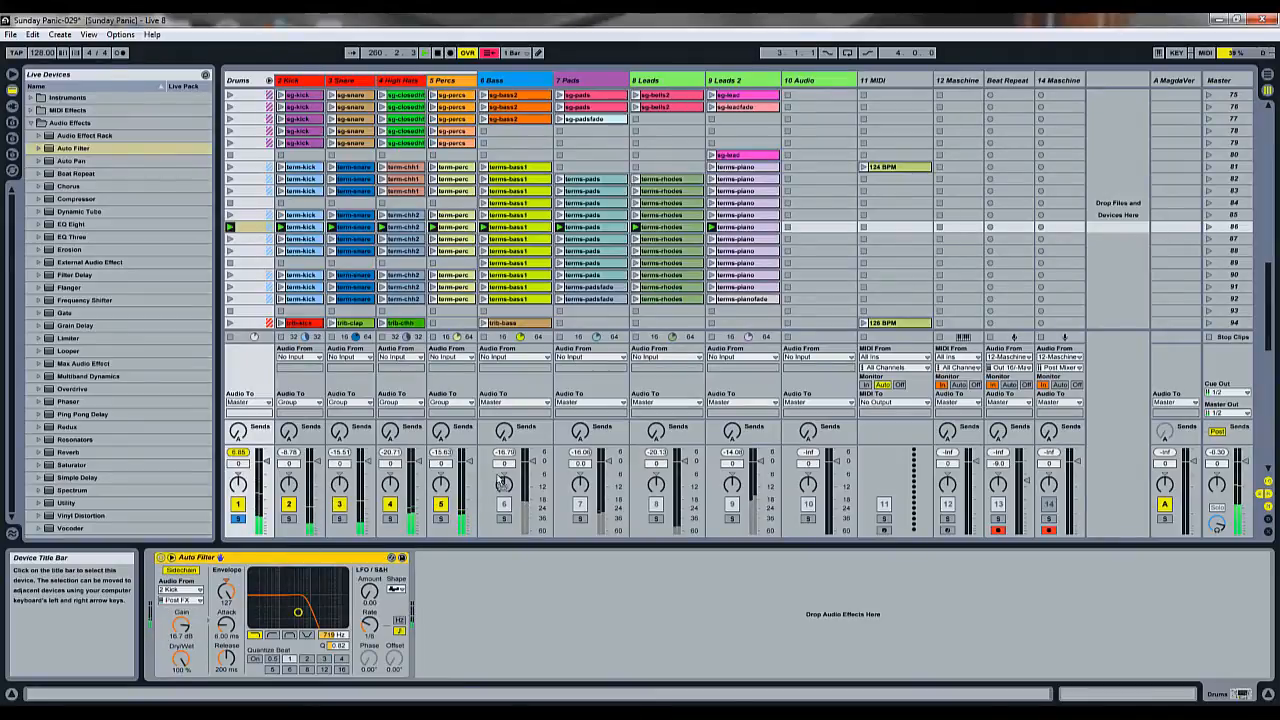
click(517, 418)
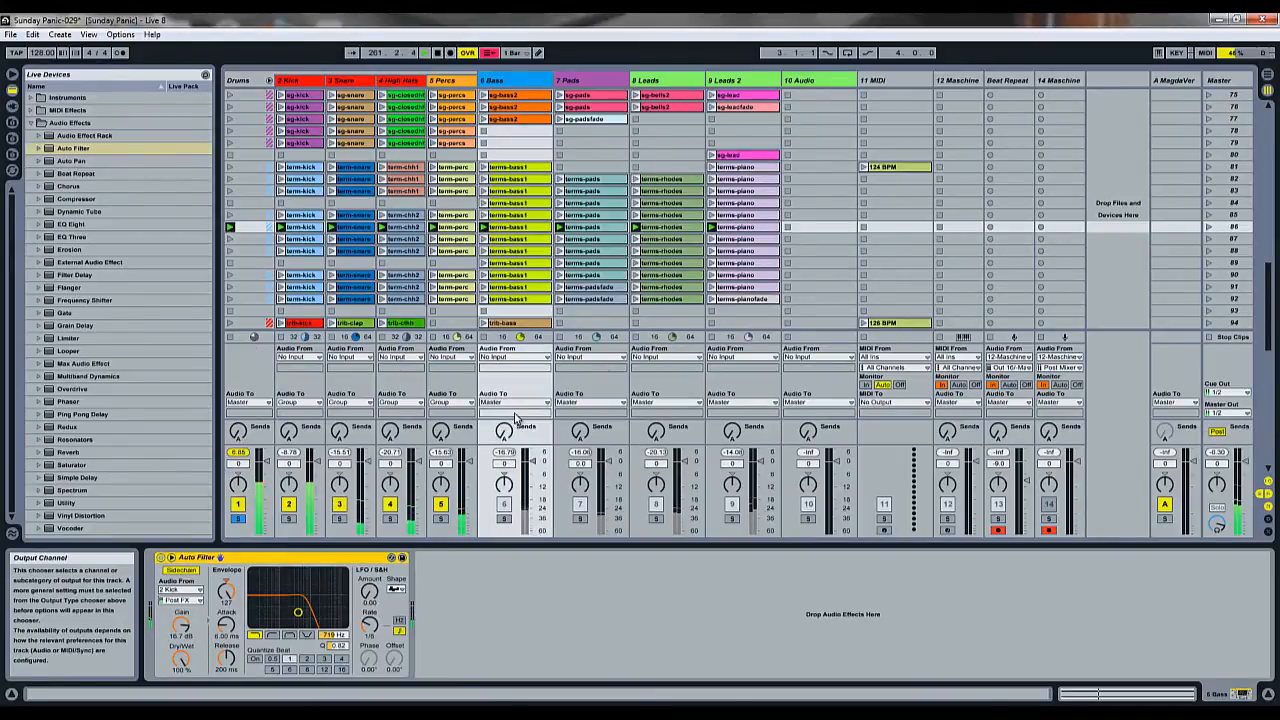
click(239, 521)
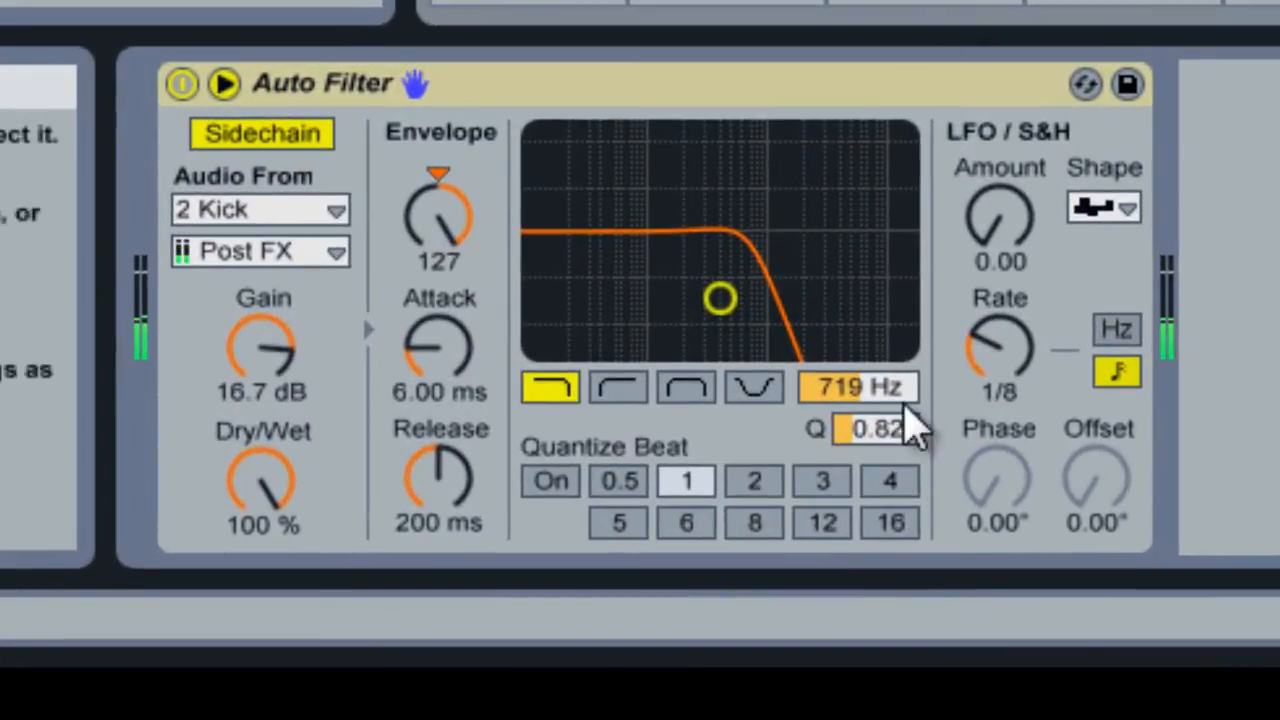
- Sweep the bass filter's cutoff with Q at 1.75, ending at 8.24 kHz, and launch scene 99
drag(880, 405, 886, 453)
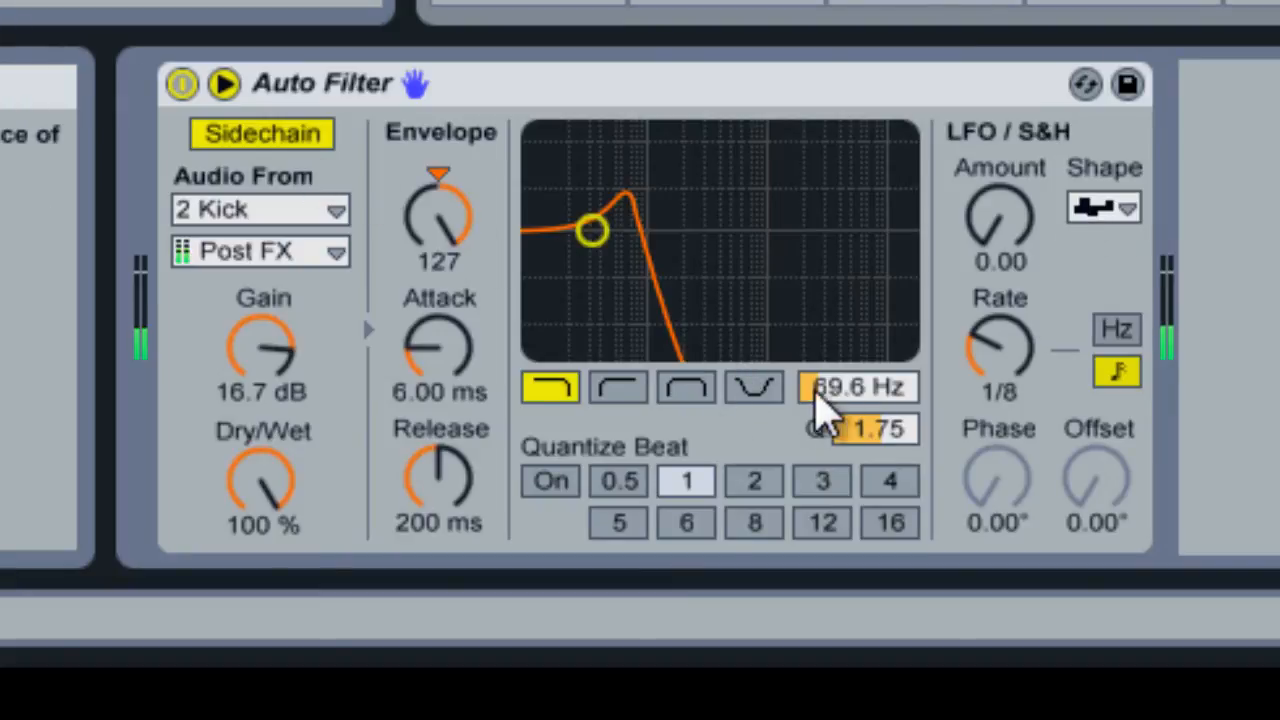
drag(829, 409, 853, 400)
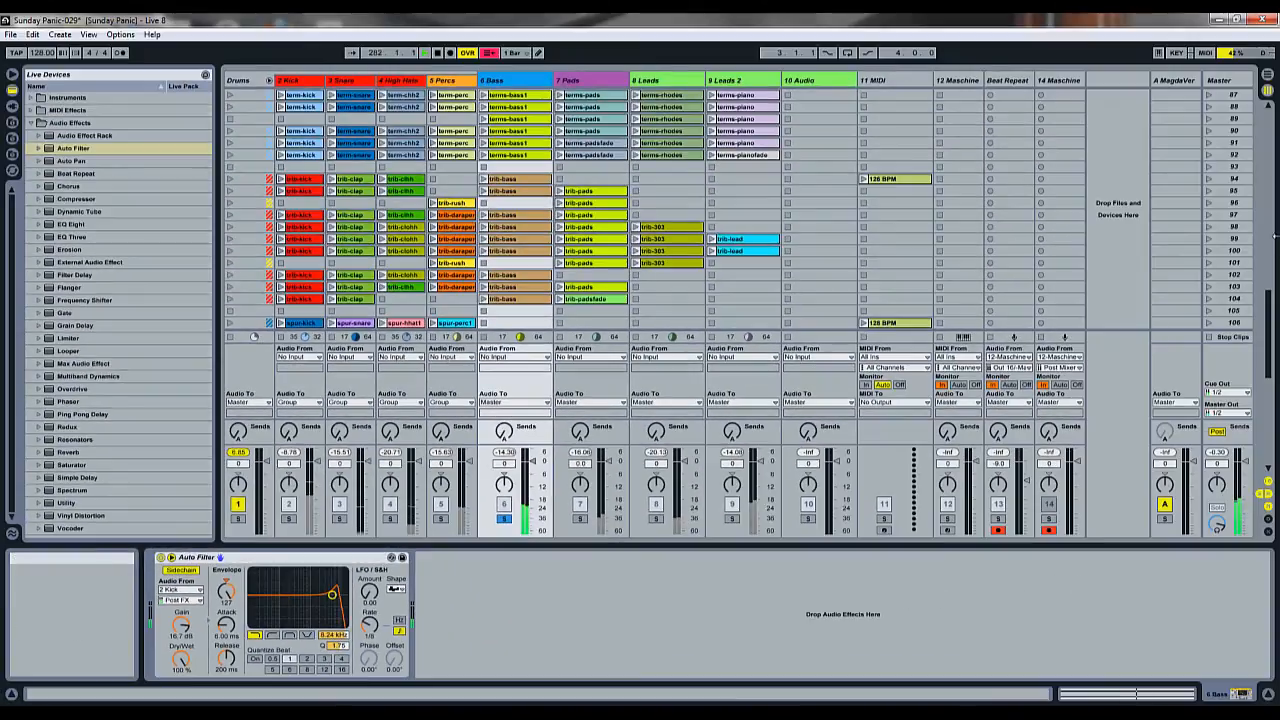
click(1232, 241)
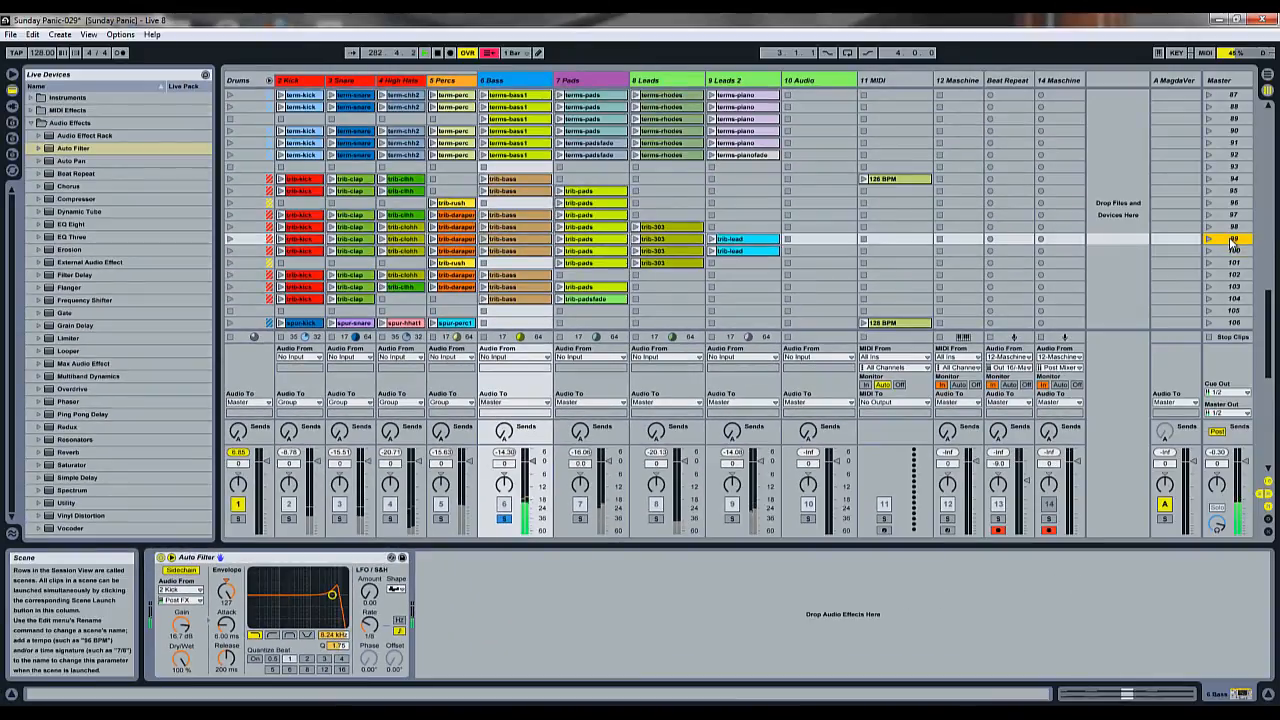
key(Return)
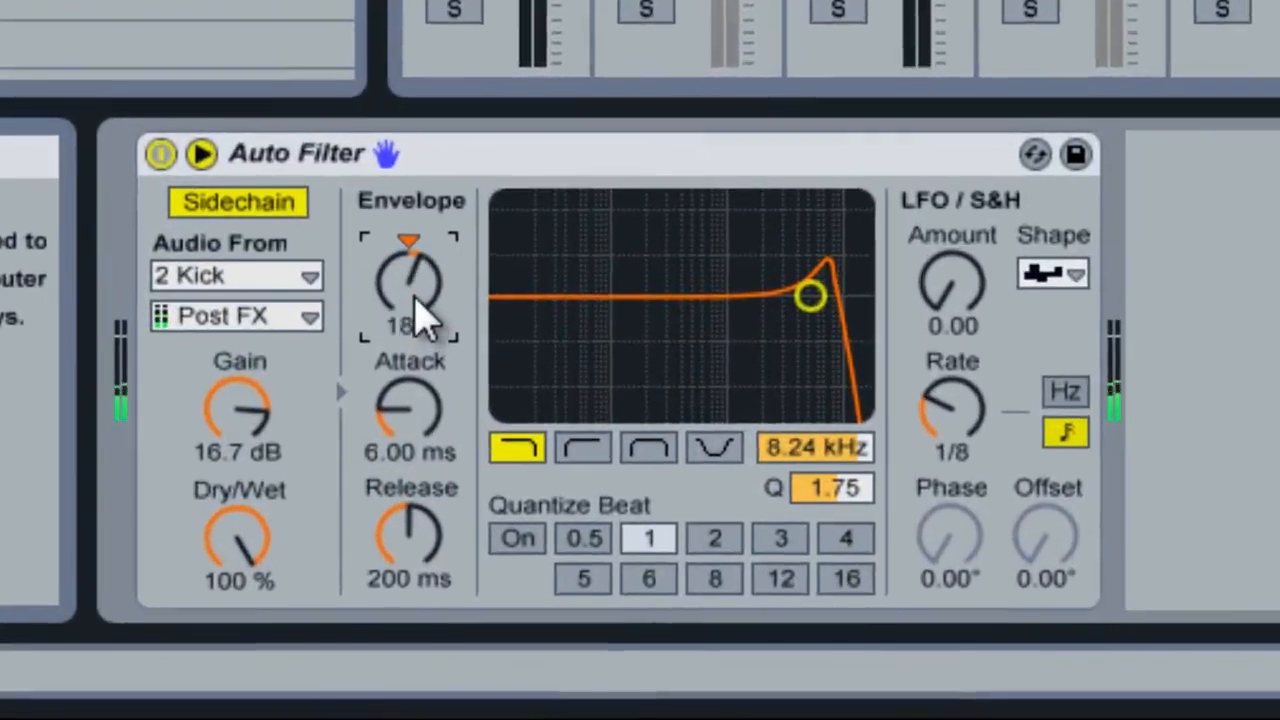
- Set the envelope amount to 0.00, and bypass and re-enable the Auto Filter to compare the sound
drag(228, 592, 231, 586)
click(160, 124)
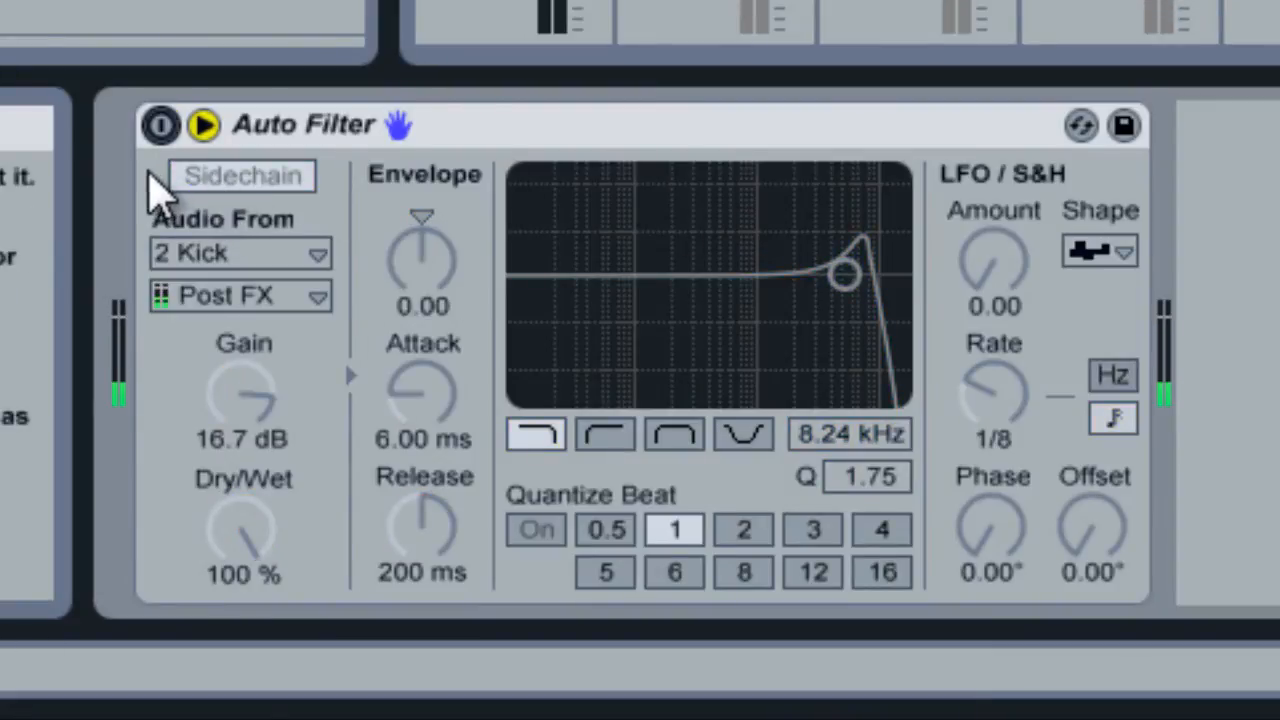
click(161, 126)
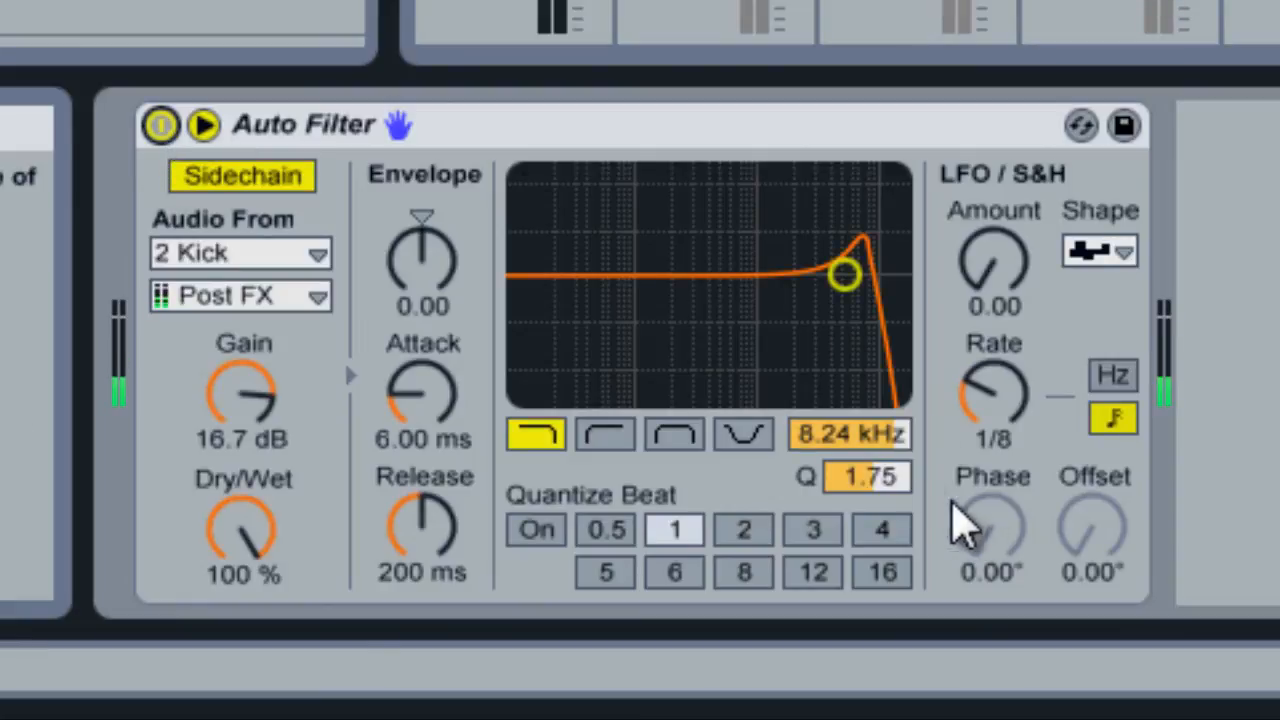
- Lower the low-pass cutoff to 5.44 kHz and move the Auto Filter to the 8 Leads track
drag(888, 444, 892, 440)
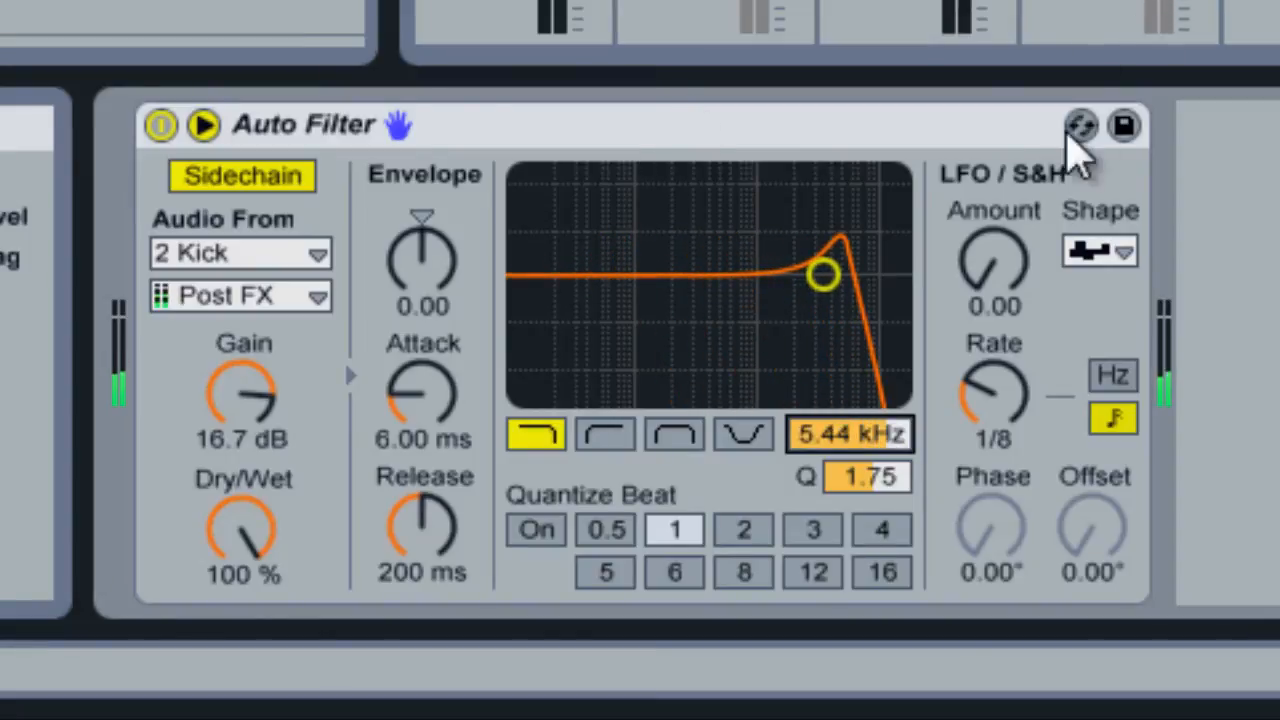
click(894, 137)
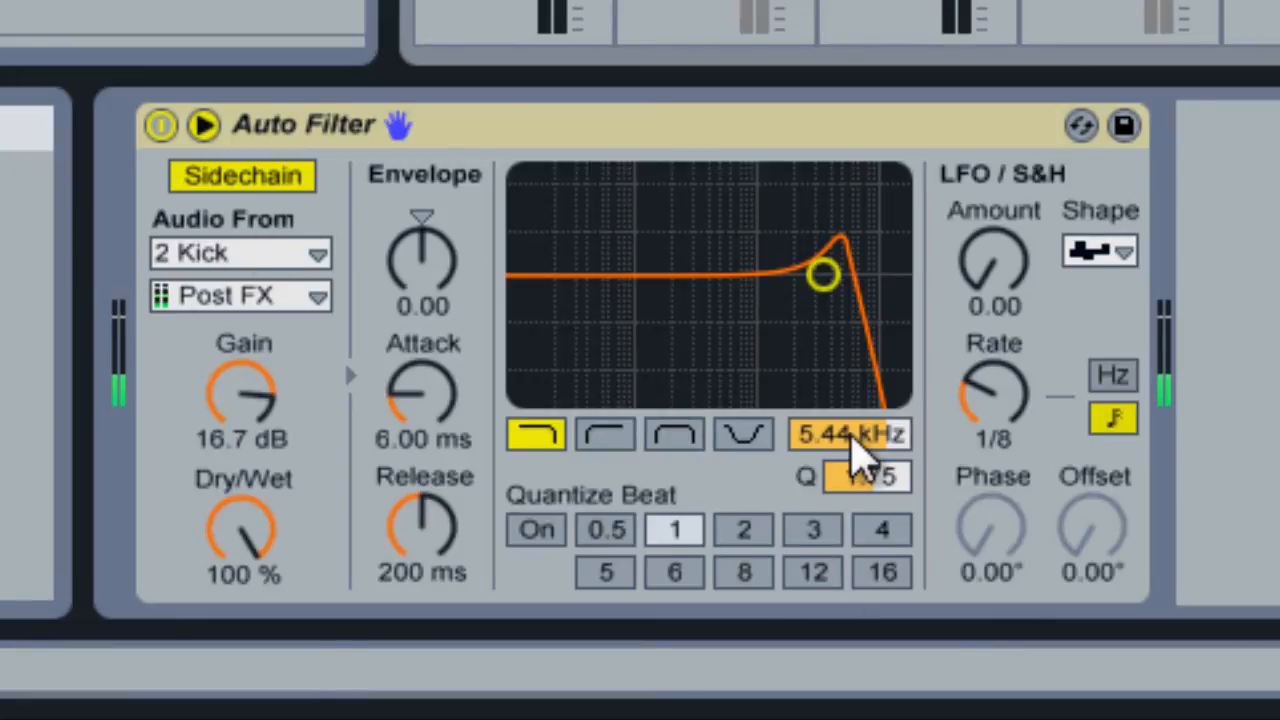
- Raise the envelope amount to 127 and sweep the low-pass cutoff through 757 Hz, ending at 1.27 kHz
drag(852, 438, 852, 438)
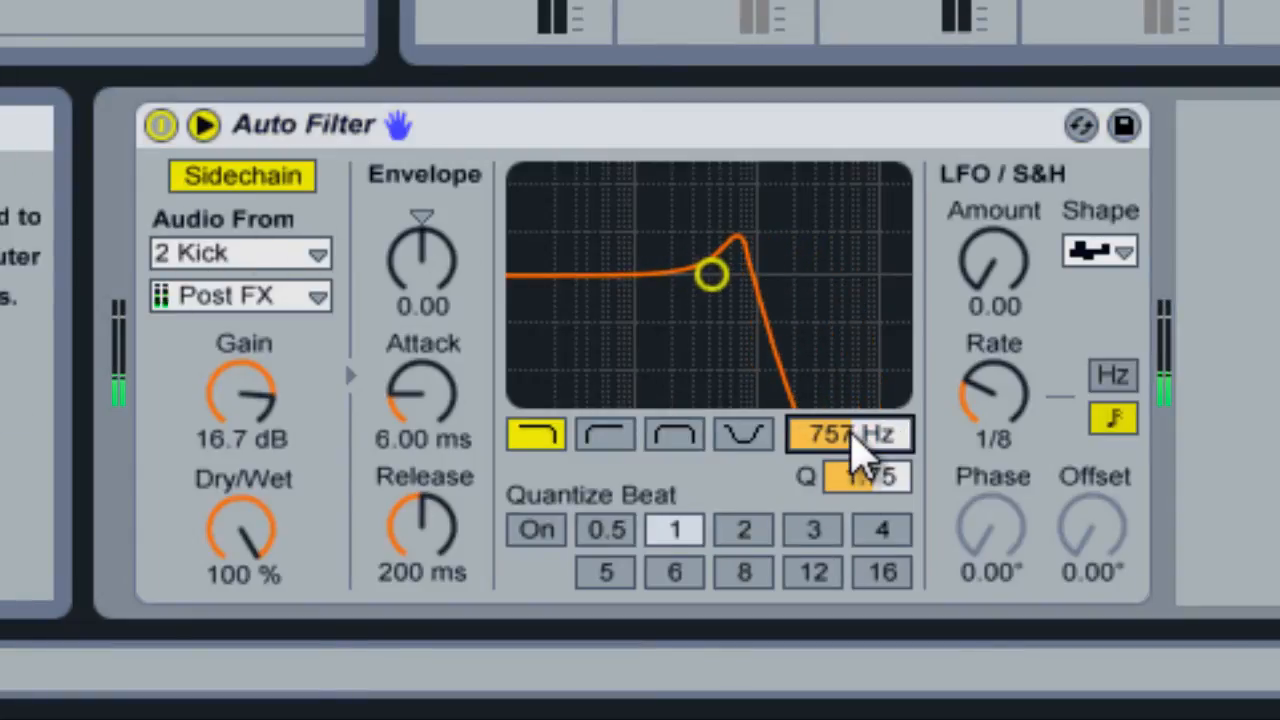
drag(424, 268, 431, 222)
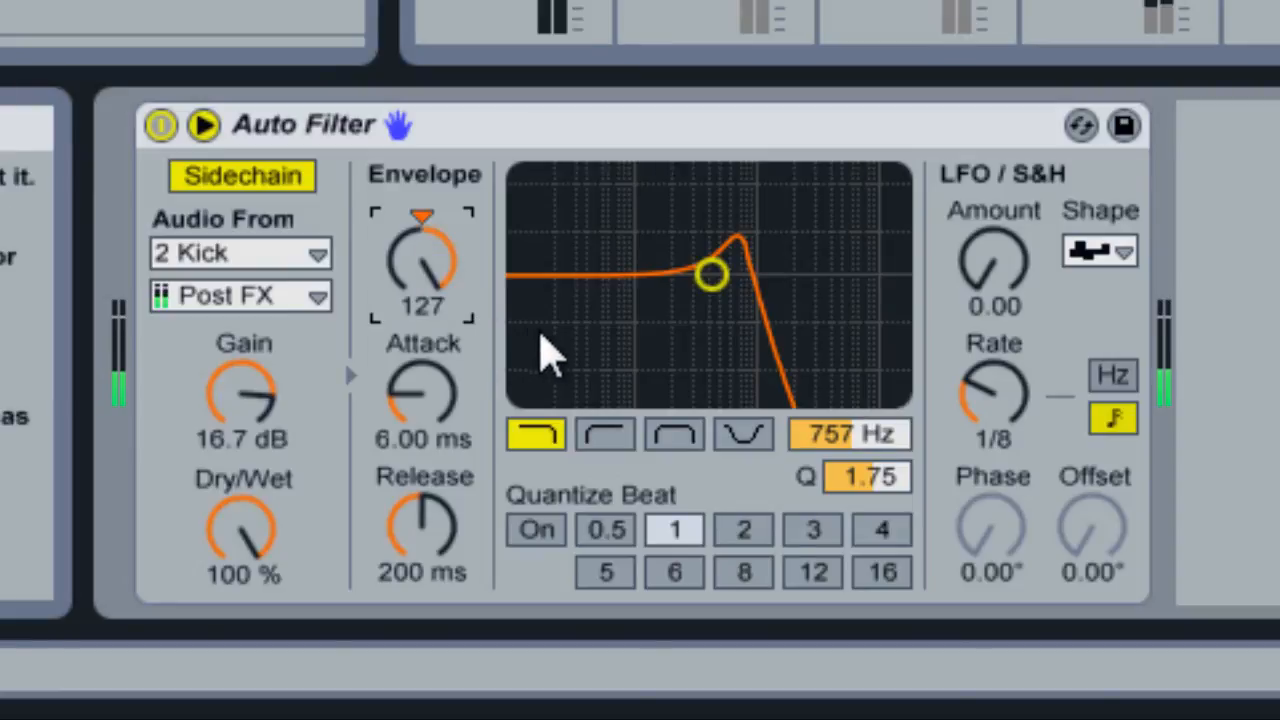
drag(883, 437, 871, 480)
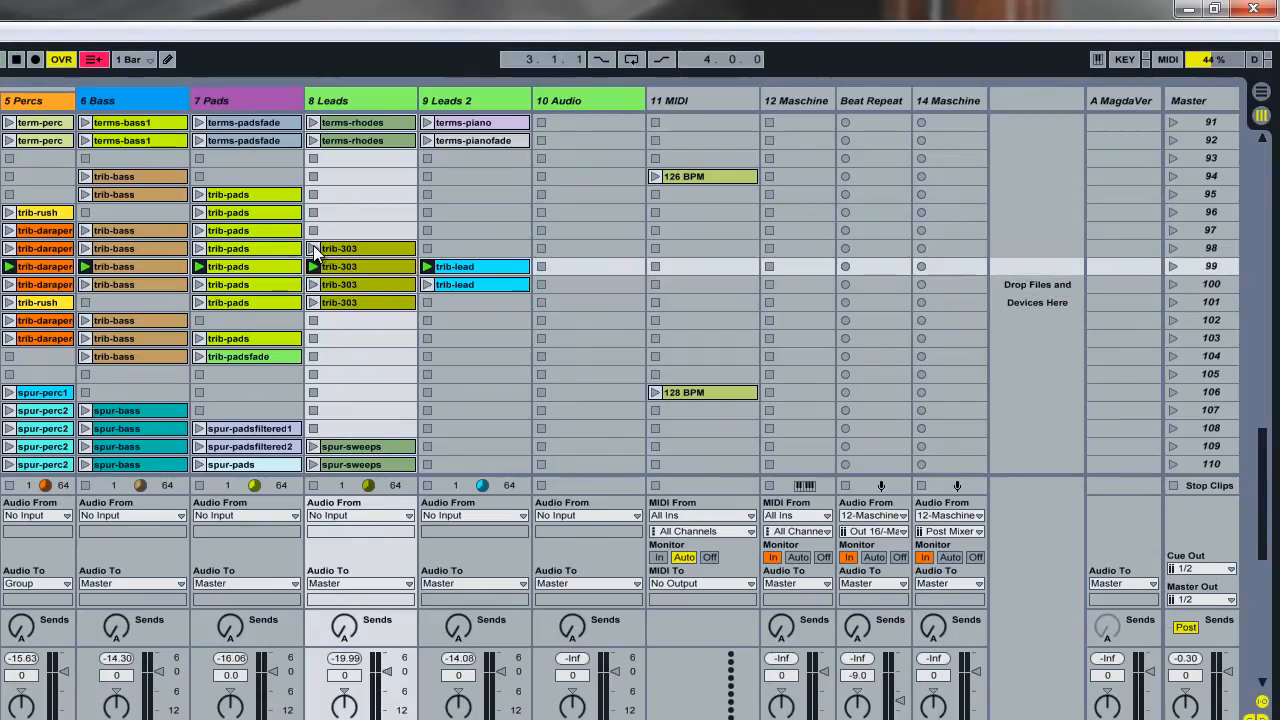
- Launch the 8 Leads track's trib-303 clips in scenes 98 and 101, and show the track's devices again
click(313, 248)
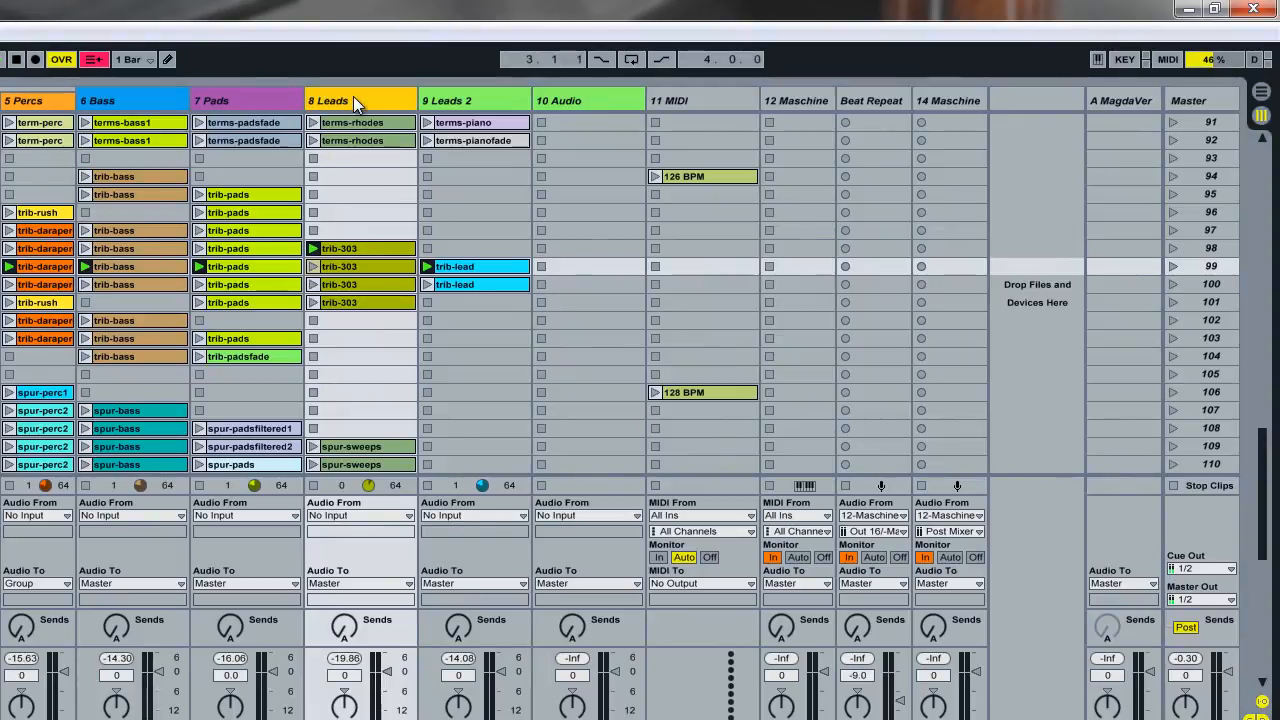
click(365, 248)
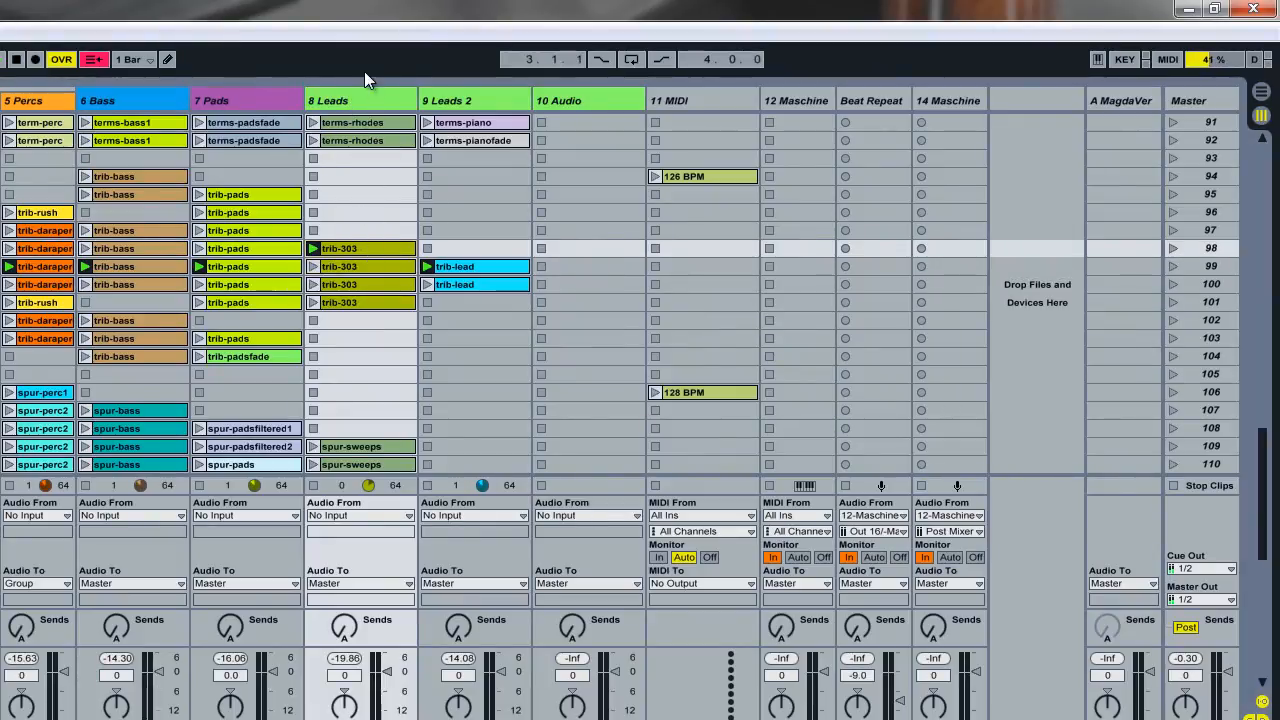
click(357, 302)
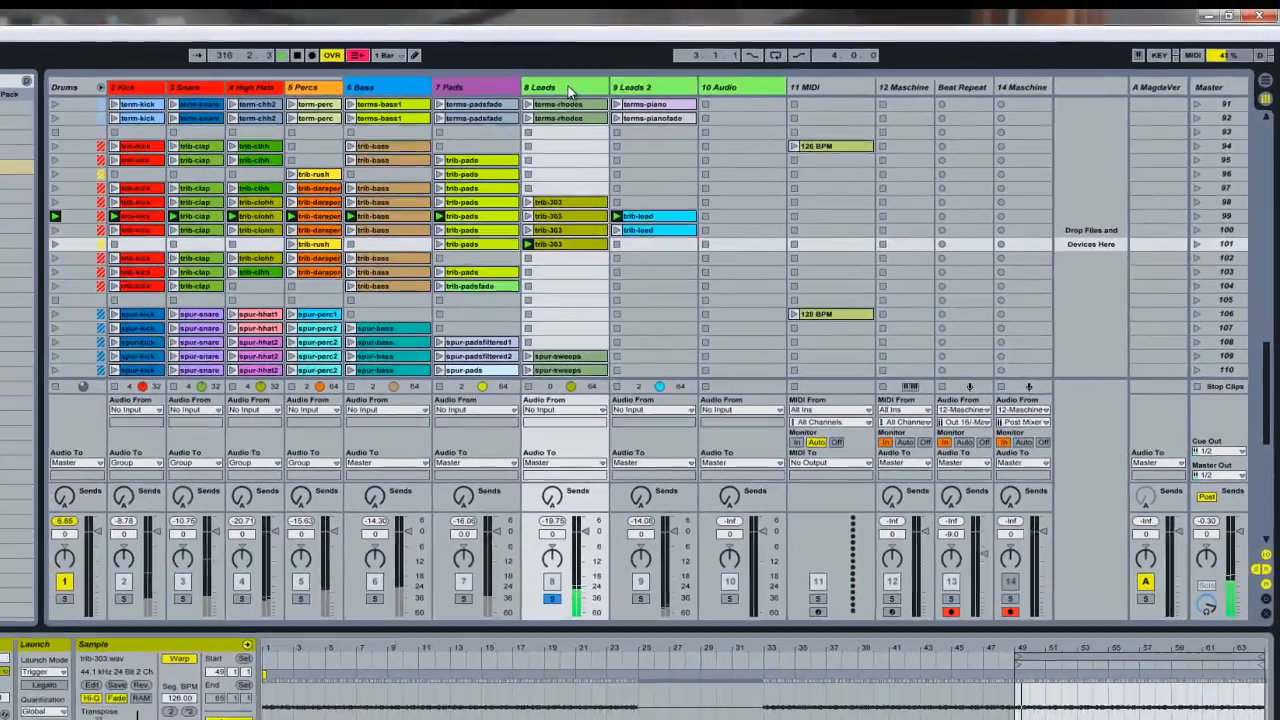
click(568, 91)
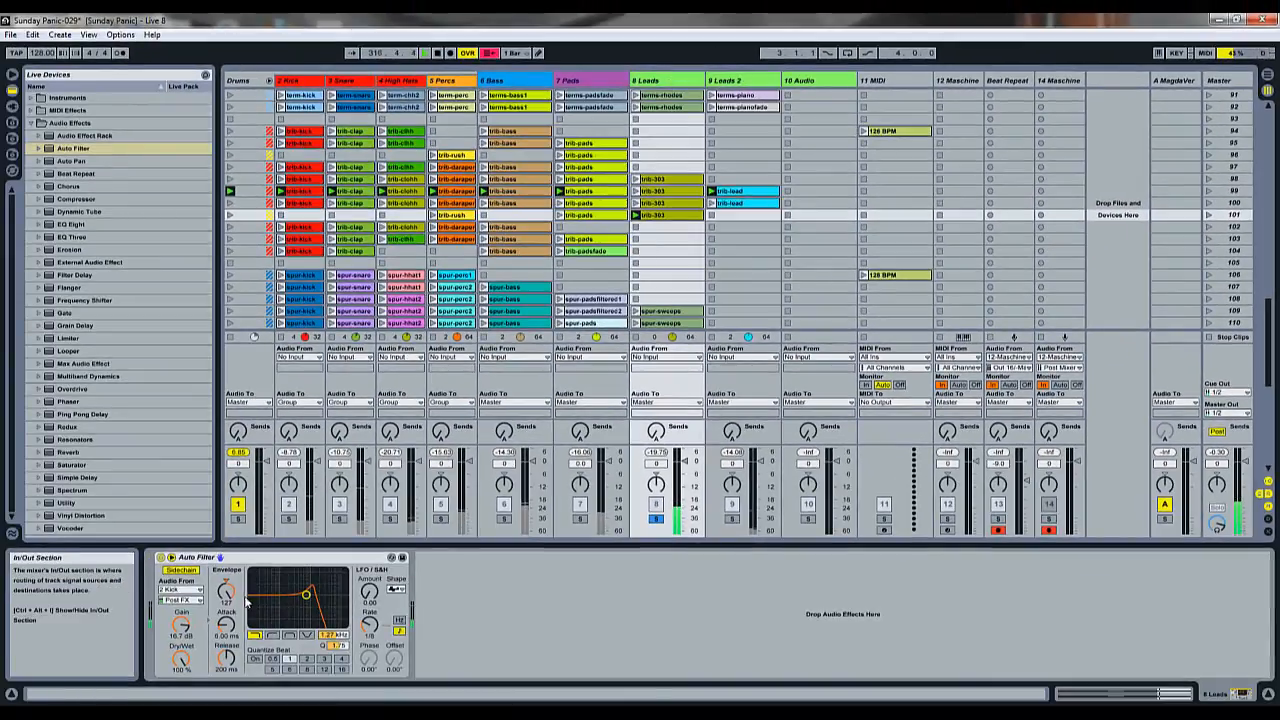
- With the low-pass cutoff at 1.21 kHz, turn off Sidechain and set the LFO amount to 30.0
drag(335, 641, 338, 644)
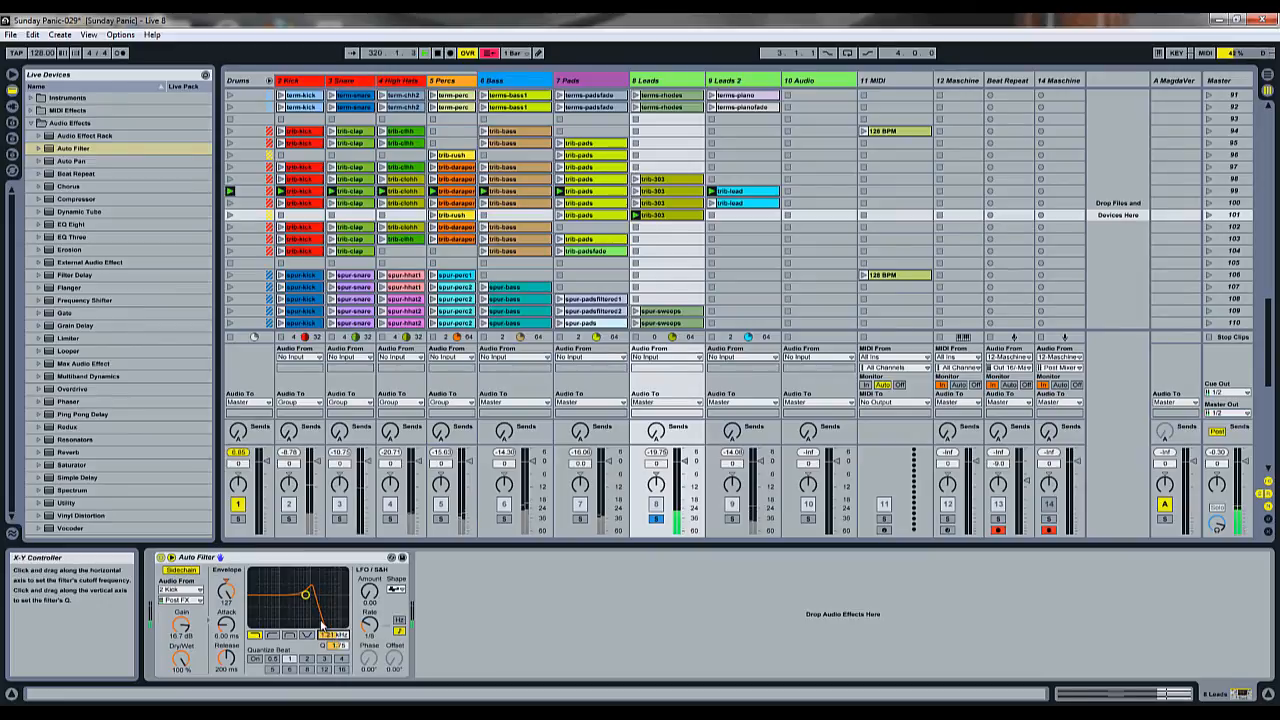
click(187, 573)
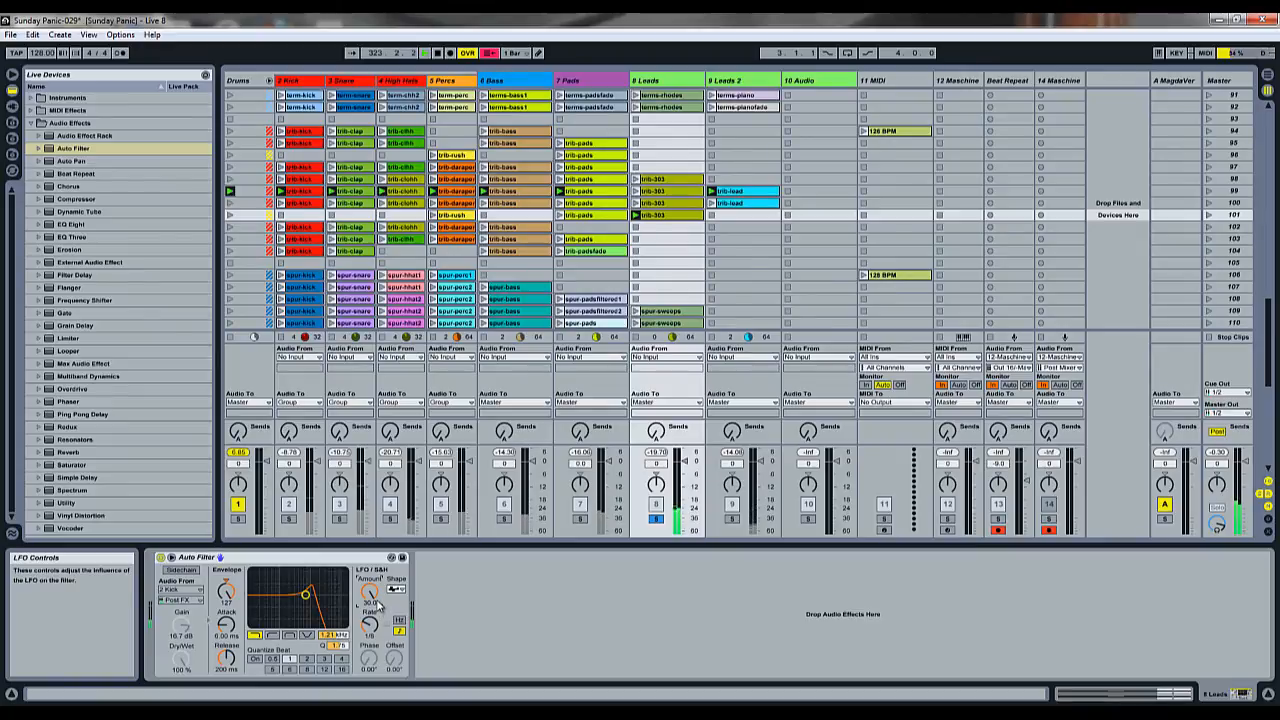
- Set the LFO rate to 3/4 and sweep the low-pass cutoff down into the low hundreds of hertz
drag(333, 635, 331, 646)
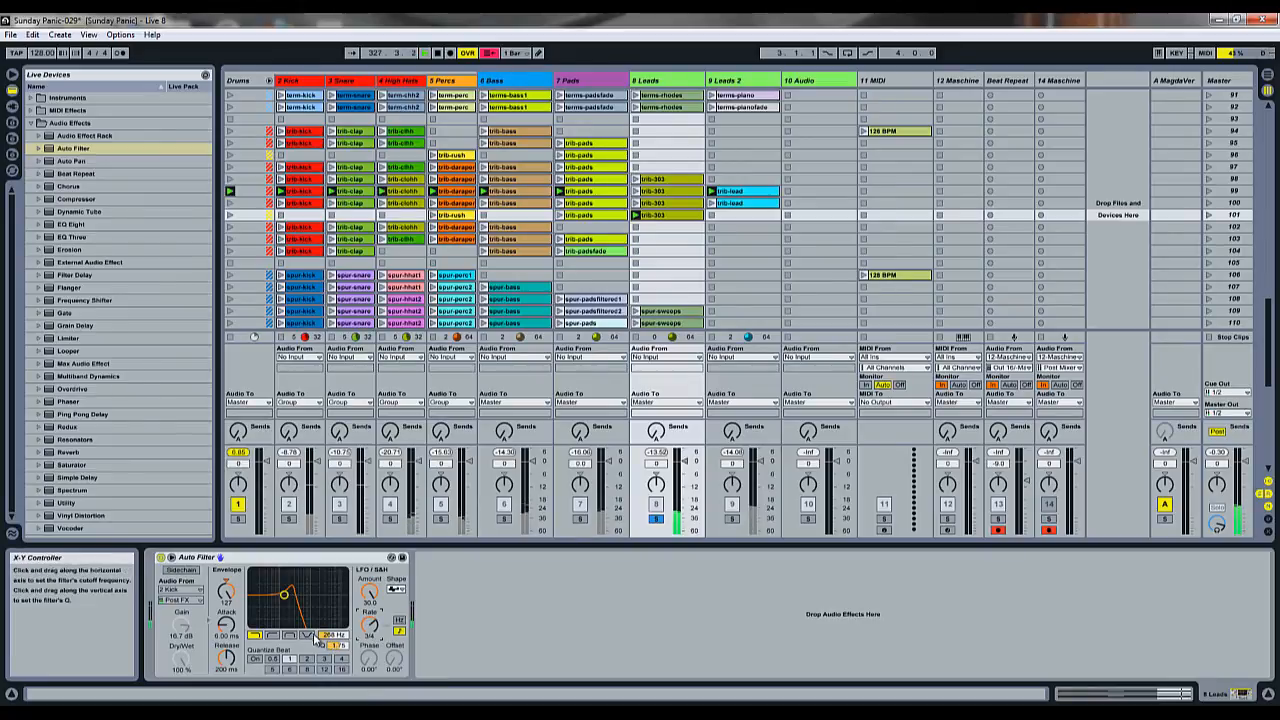
drag(330, 643, 330, 642)
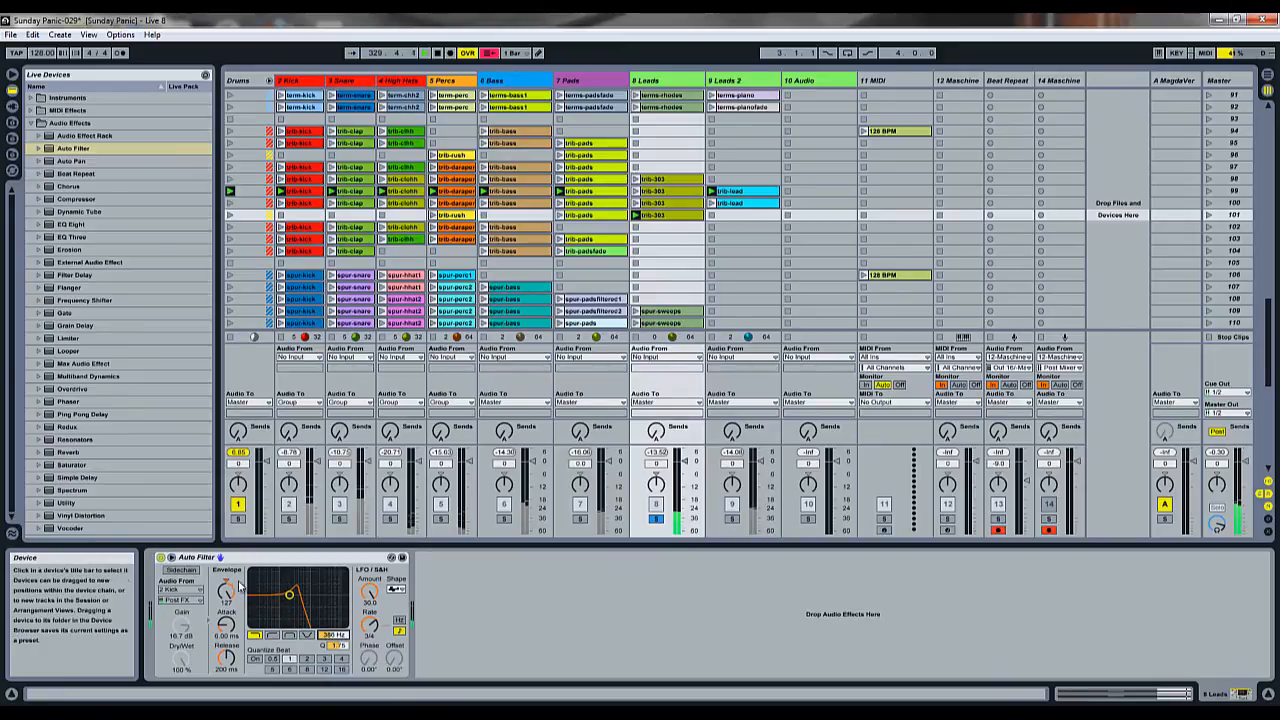
- Reduce the envelope amount to 0.00 and bring it back up, ending at 62.5
drag(226, 582, 226, 585)
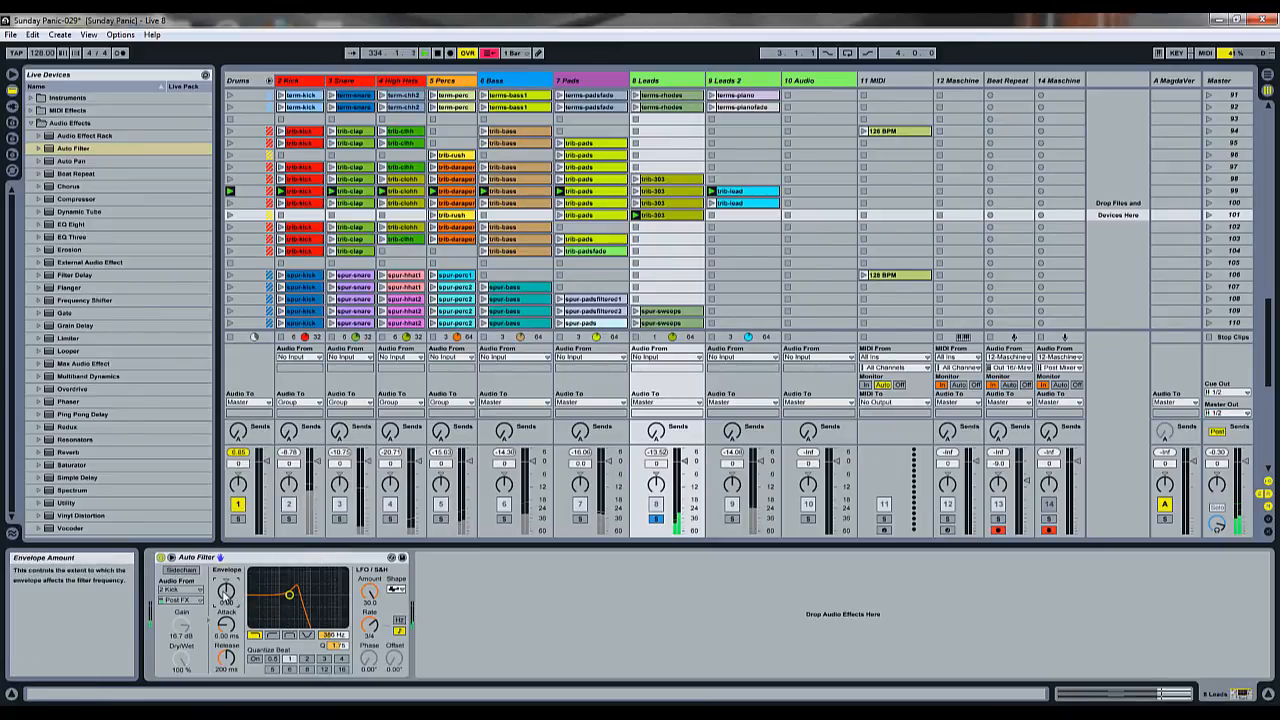
drag(225, 594, 224, 592)
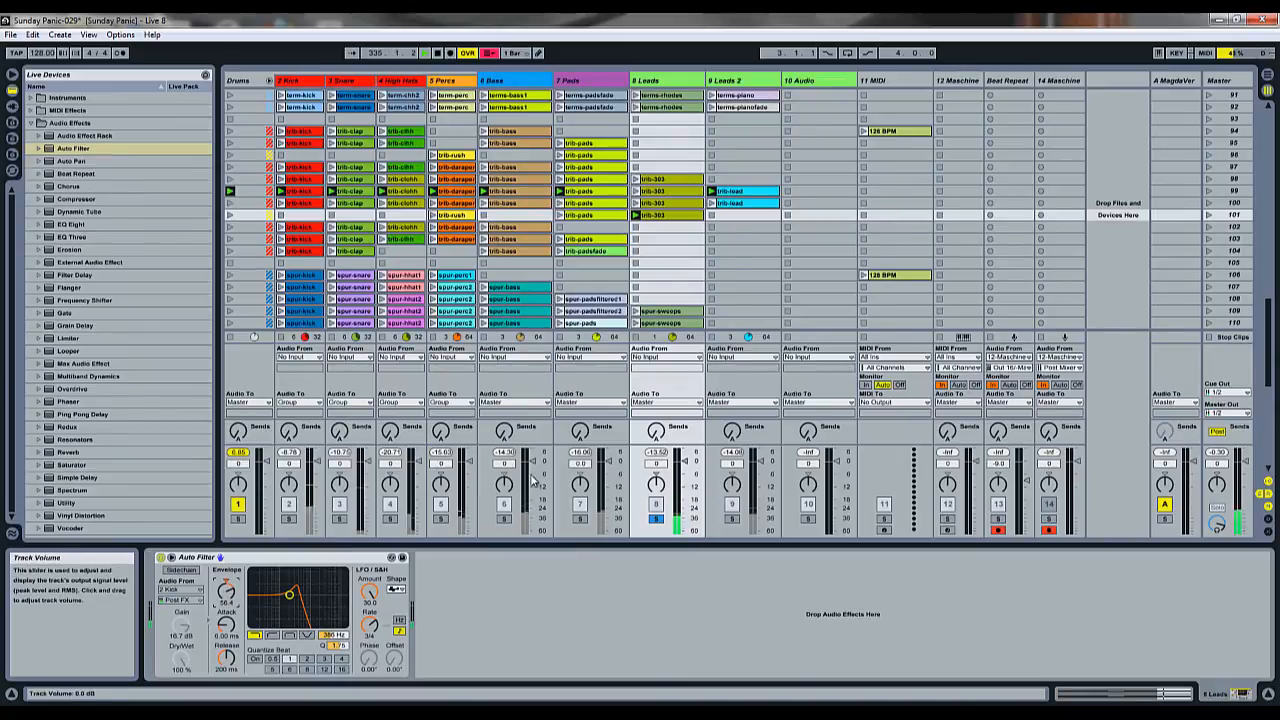
drag(227, 593, 229, 597)
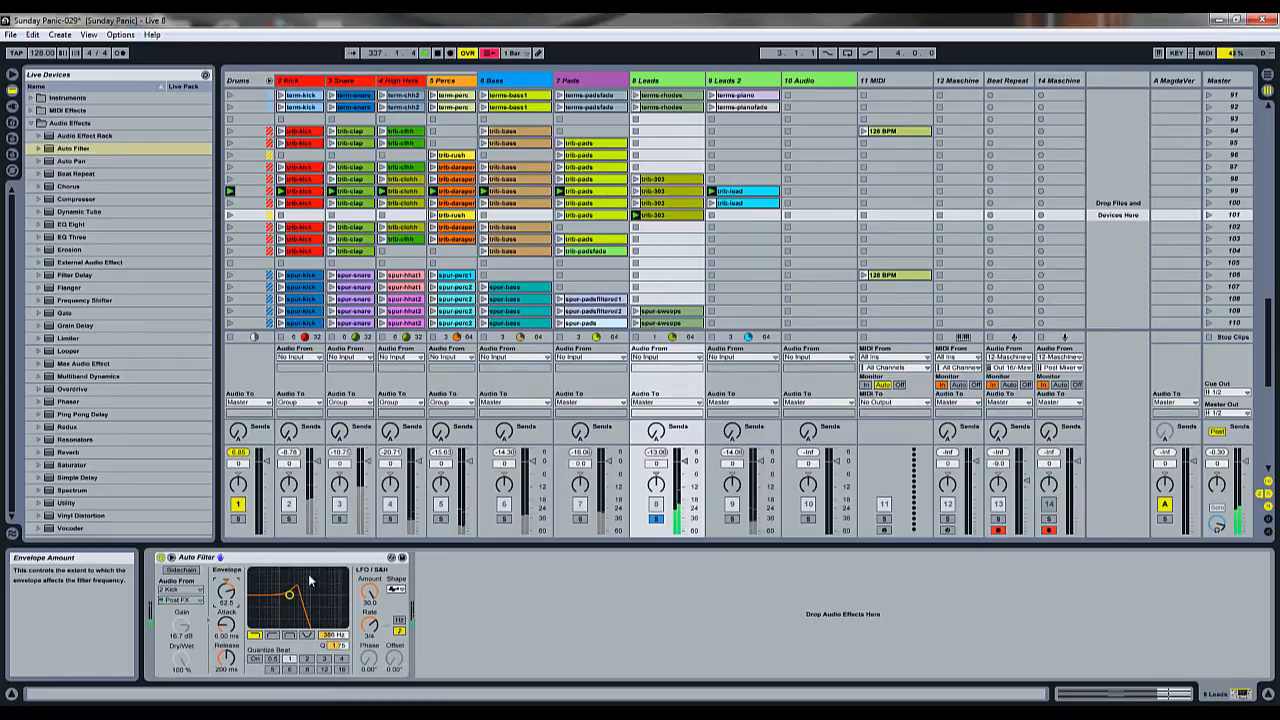
- Turn Sidechain back on and lower its Dry/Wet to 55.6 %
click(181, 569)
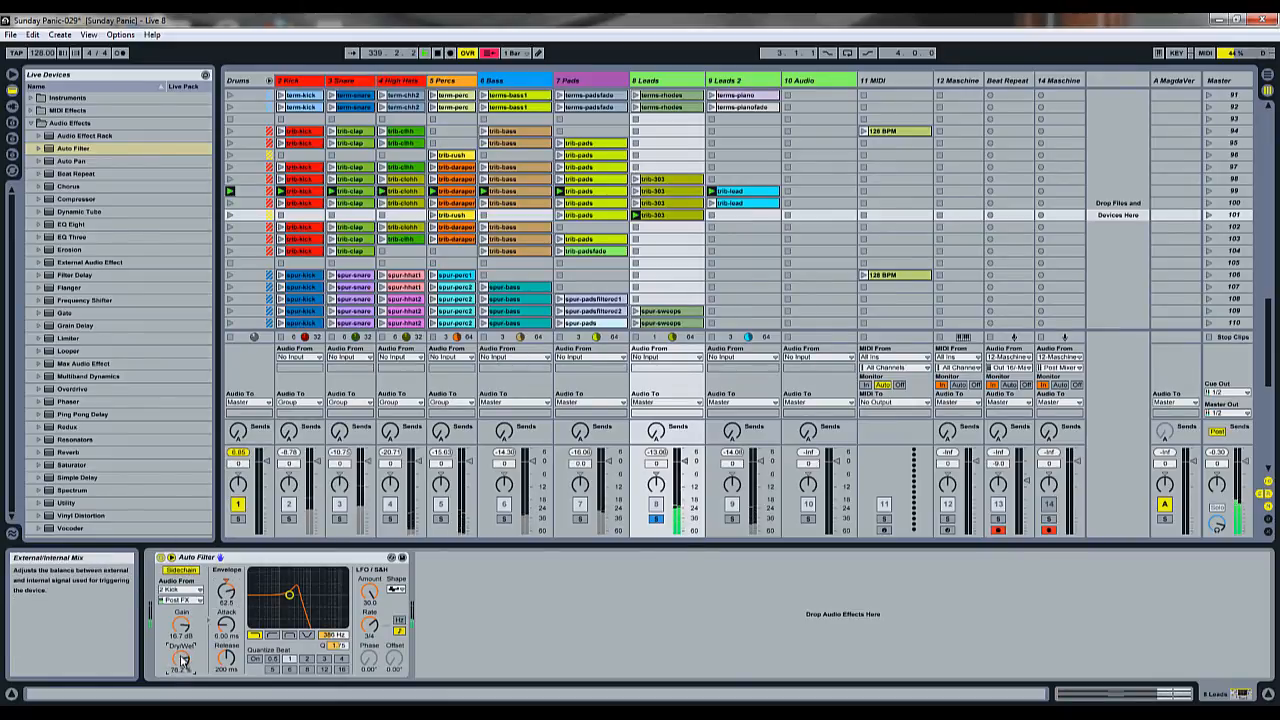
drag(182, 656, 181, 658)
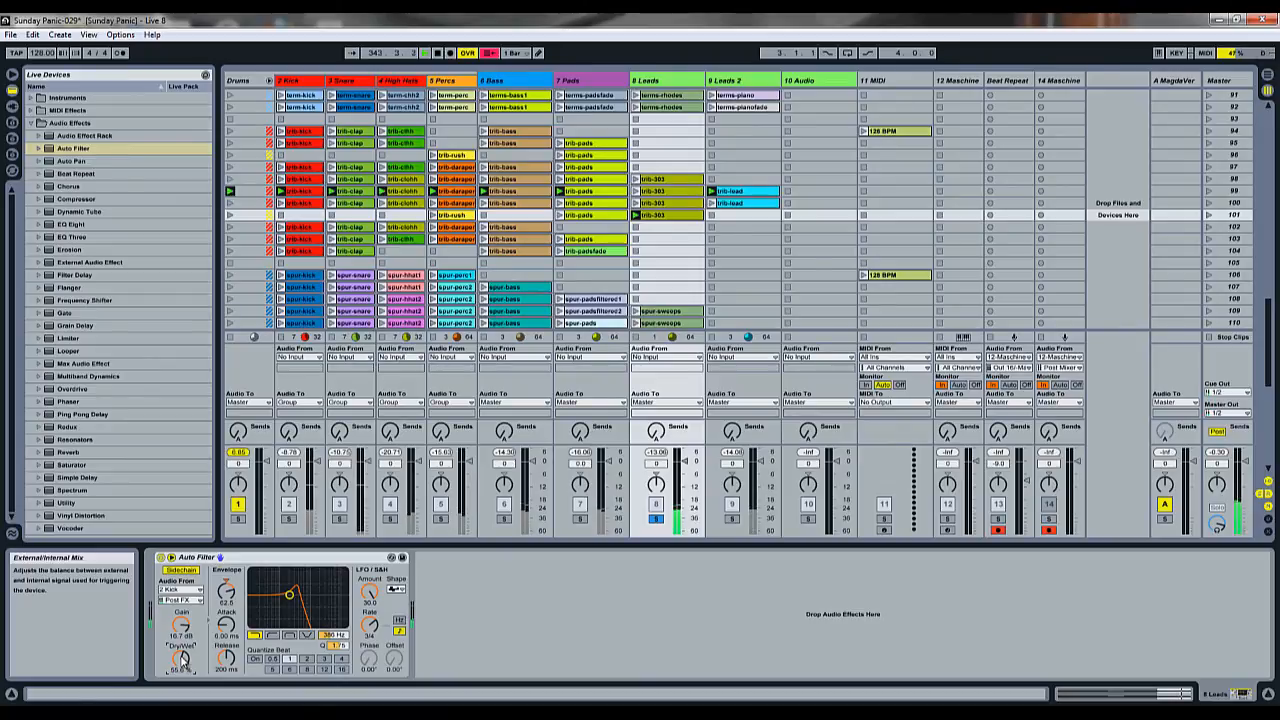
click(371, 595)
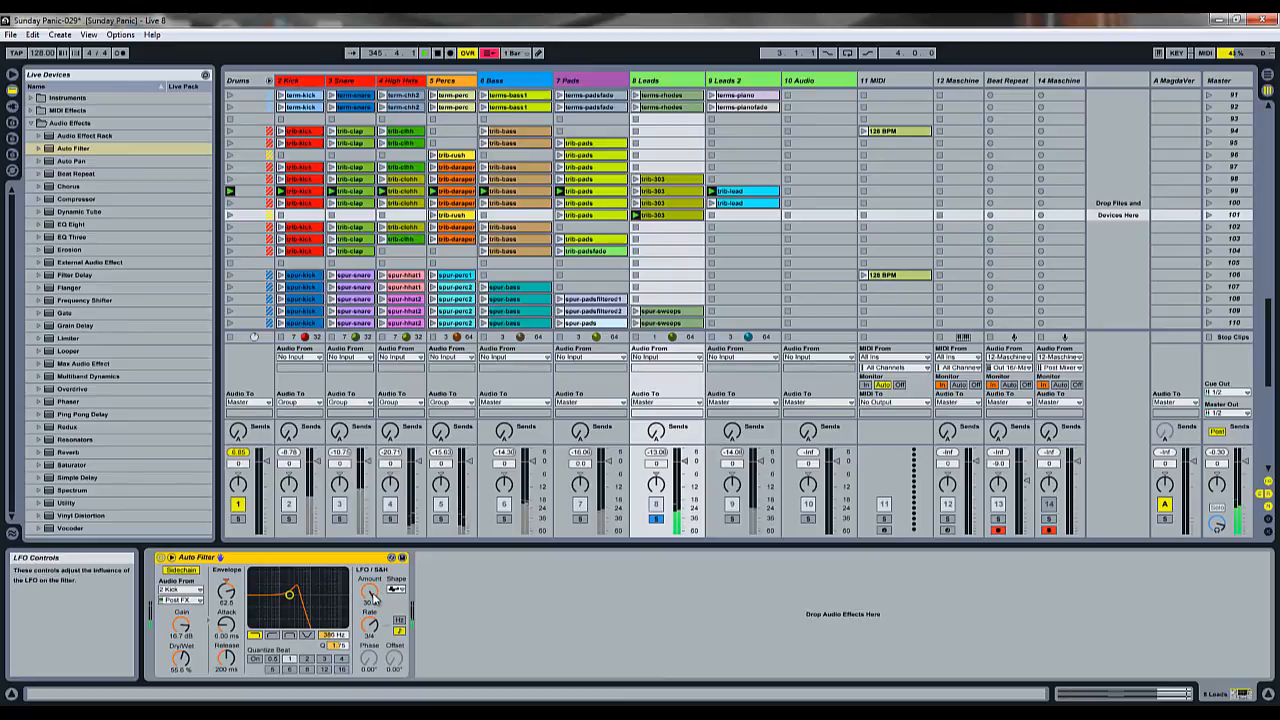